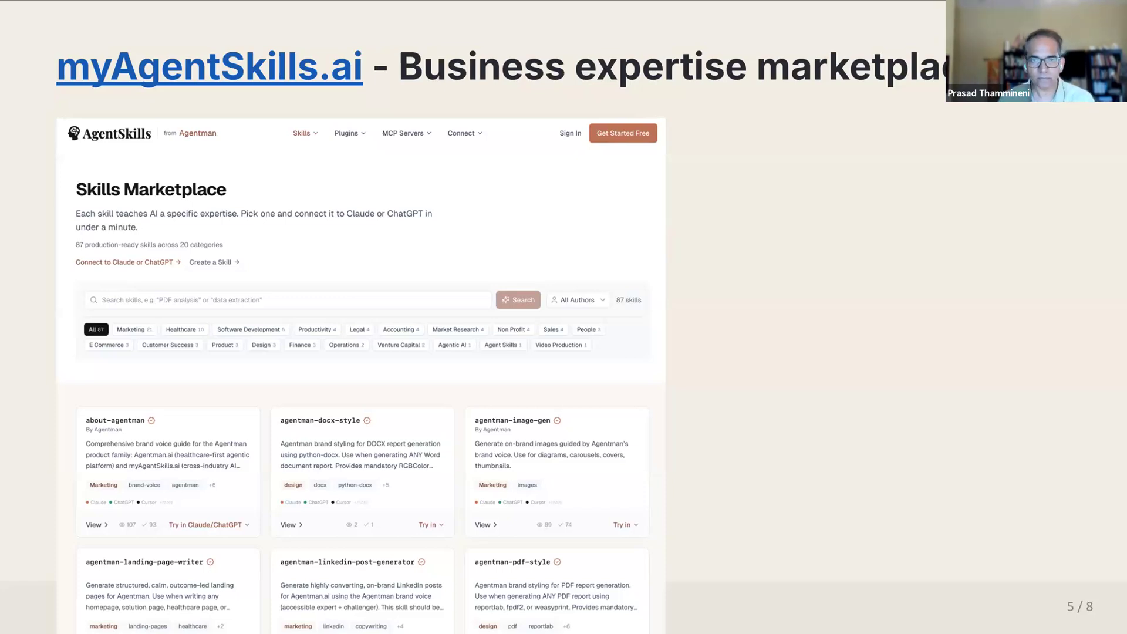
- Advance the slideshow to the slide "A Skill is structured intelligence for AI" and end the presentation
{"action": "key", "text": "Right"}
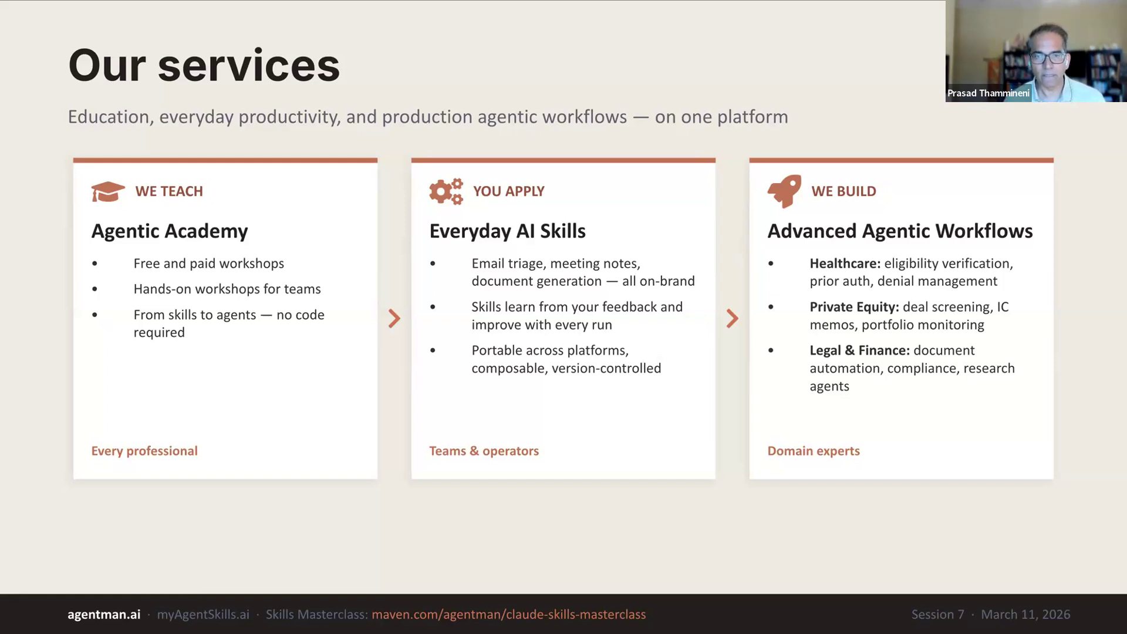
{"action": "key", "text": "Right"}
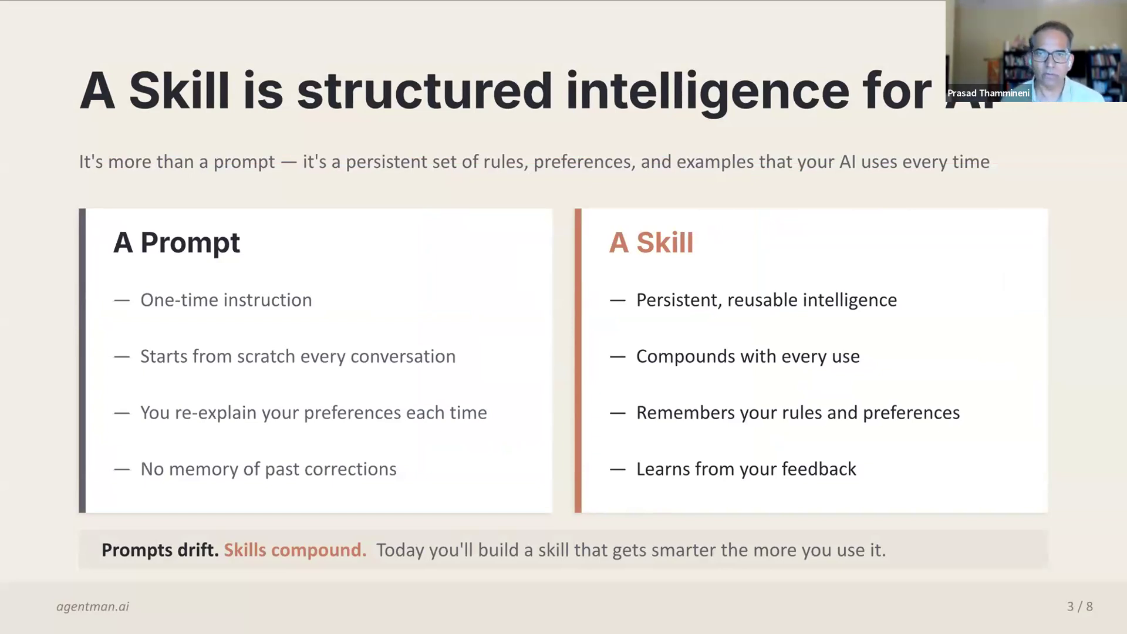
{"action": "key", "text": "Escape"}
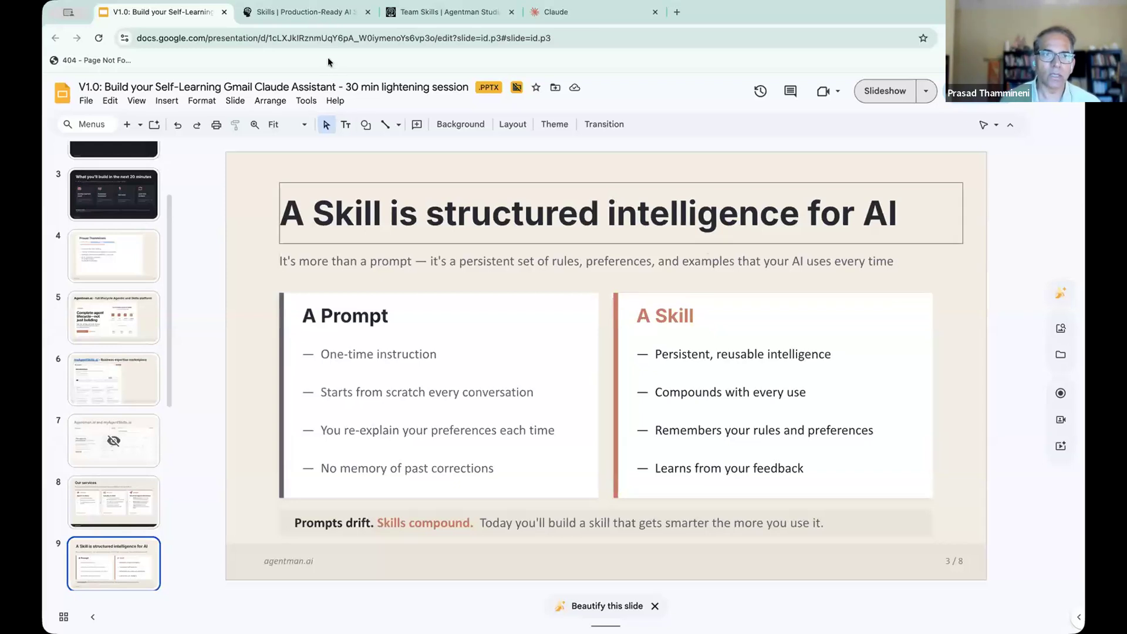
- Switch to Agentman Studio and look through the first page of the Team Skills library
{"action": "left_click", "coordinate": [432, 15]}
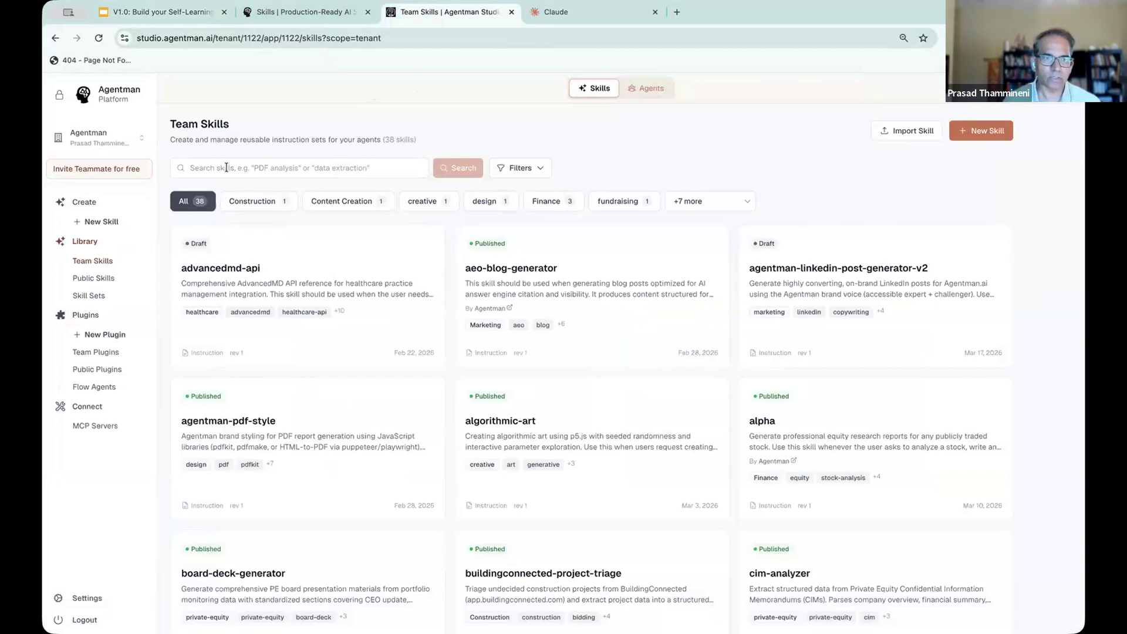
{"action": "scroll", "coordinate": [493, 334], "scroll_direction": "down", "scroll_amount": 4}
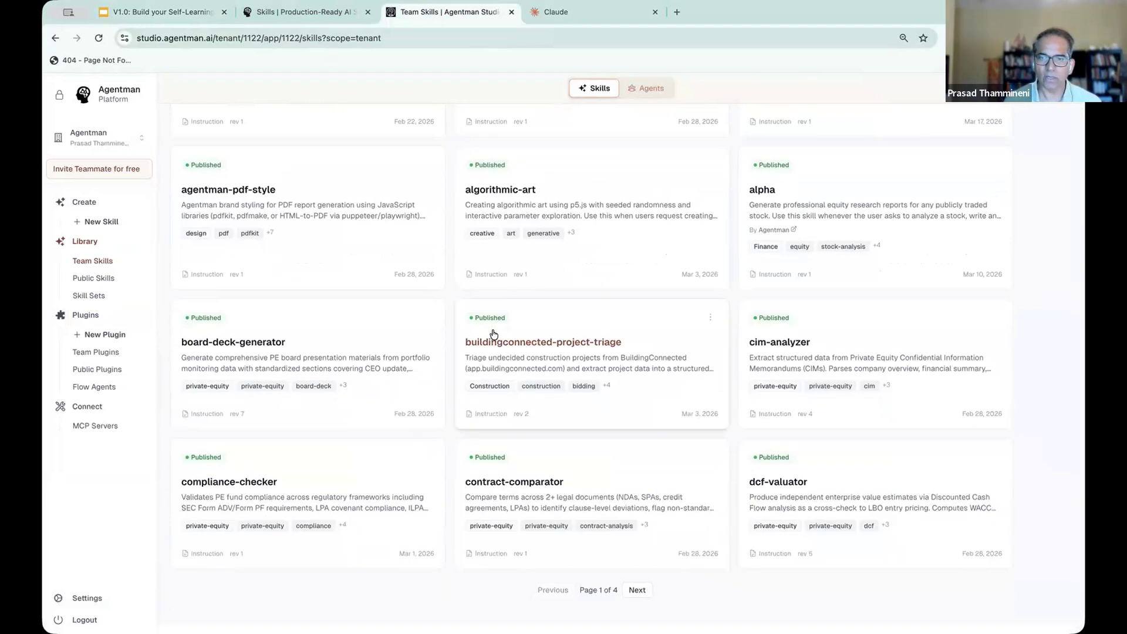
{"action": "scroll", "coordinate": [493, 331], "scroll_direction": "up", "scroll_amount": 1}
{"action": "scroll", "coordinate": [493, 335], "scroll_direction": "up", "scroll_amount": 2}
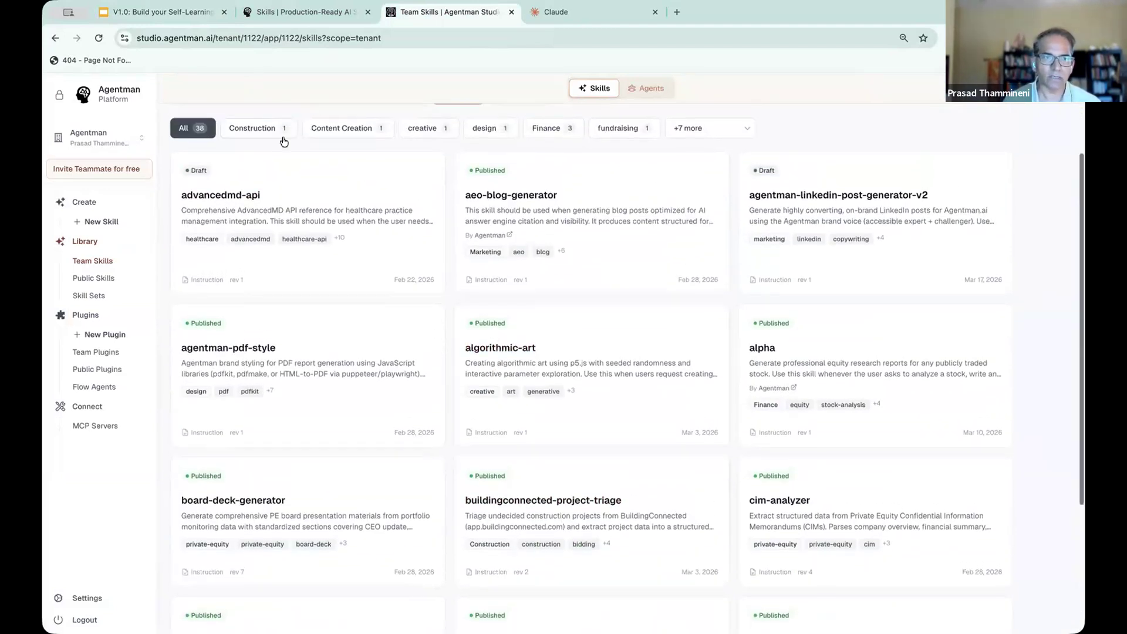
{"action": "scroll", "coordinate": [249, 135], "scroll_direction": "up", "scroll_amount": 1}
- Search the team skills by the owner's first name and open the matching email triage skill
{"action": "left_click", "coordinate": [248, 166]}
{"action": "type", "text": "prasad"}
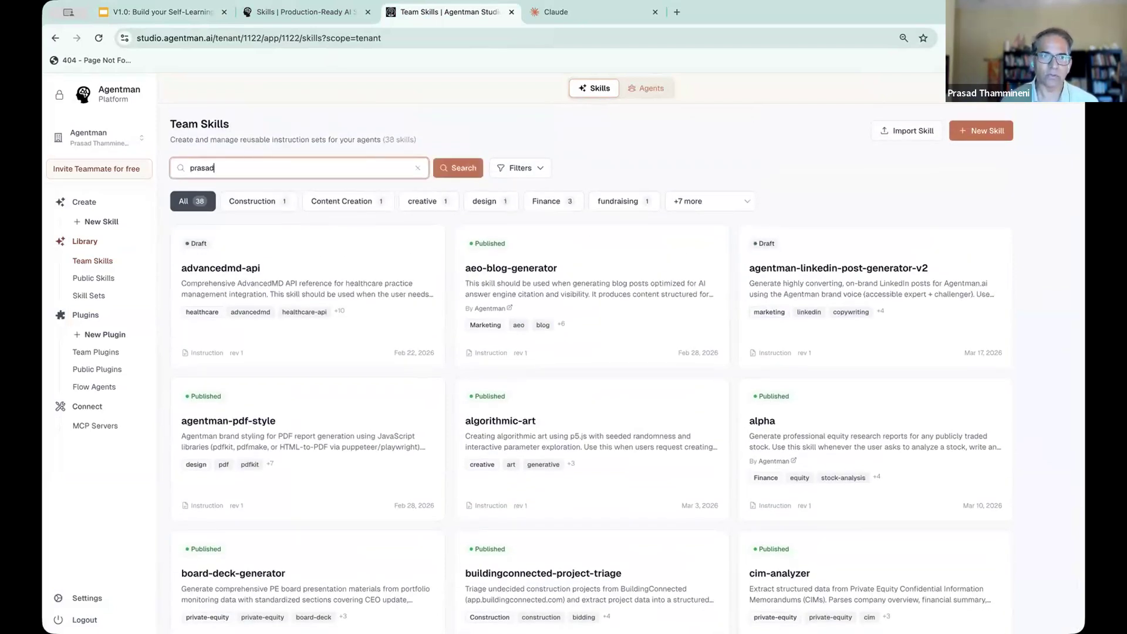
{"action": "key", "text": "Return"}
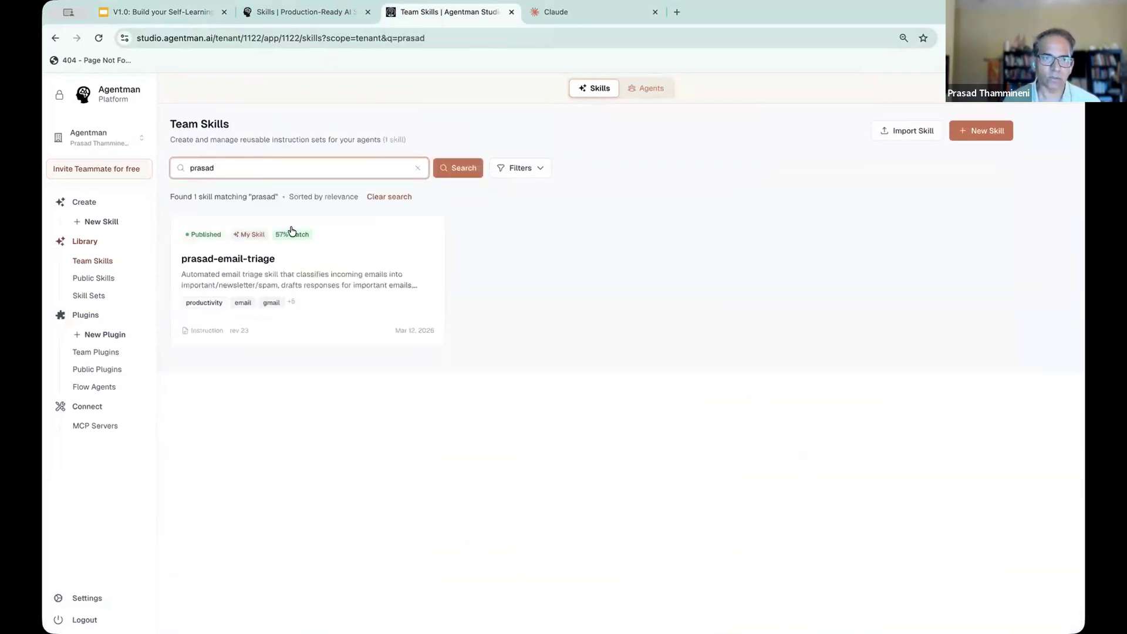
{"action": "left_click", "coordinate": [276, 265]}
- Highlight the email triage skill's title, four-phase summary line and frontmatter description in SKILL.md
{"action": "scroll", "coordinate": [473, 292], "scroll_direction": "down", "scroll_amount": 10}
{"action": "scroll", "coordinate": [474, 293], "scroll_direction": "up", "scroll_amount": 1}
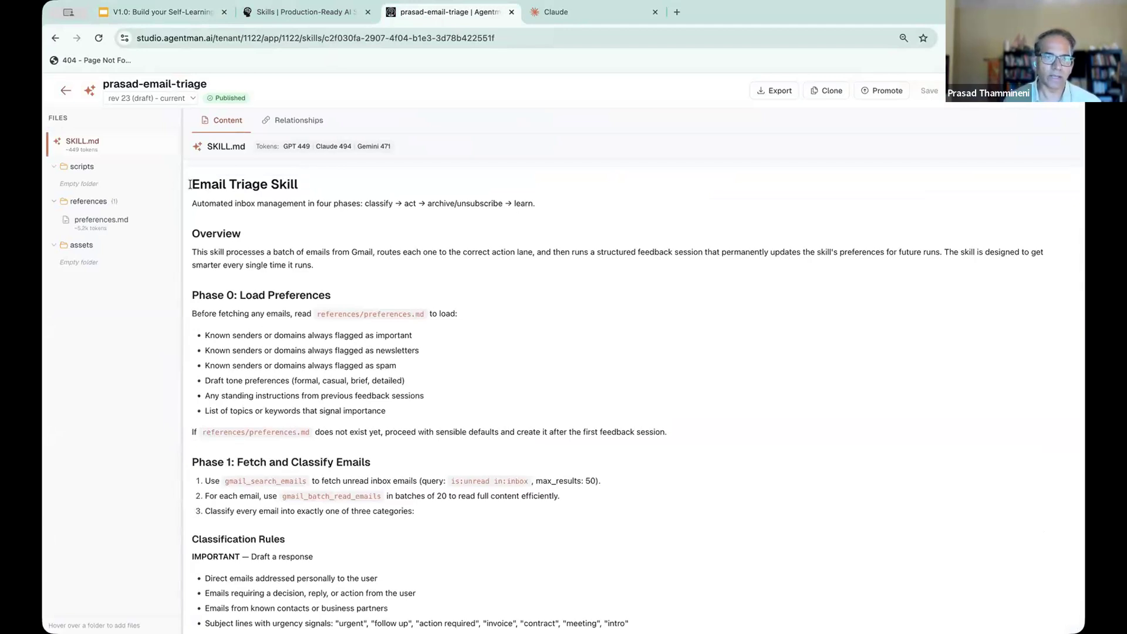
{"action": "left_click_drag", "start_coordinate": [191, 184], "coordinate": [294, 186]}
{"action": "double_click", "coordinate": [208, 201]}
{"action": "triple_click", "coordinate": [208, 200]}
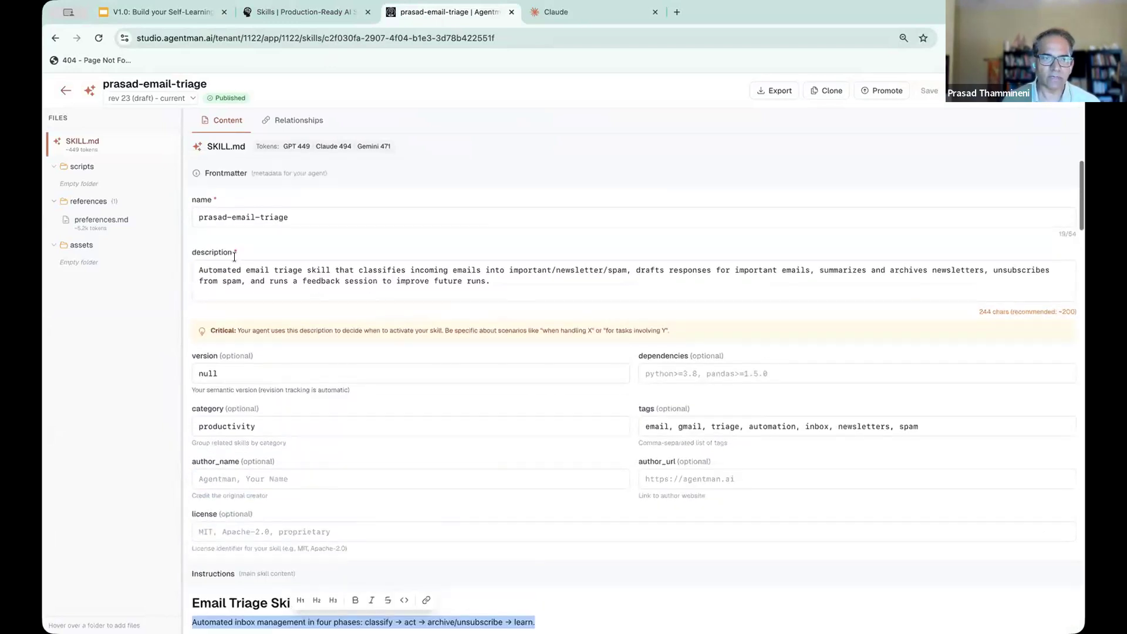
{"action": "triple_click", "coordinate": [523, 289]}
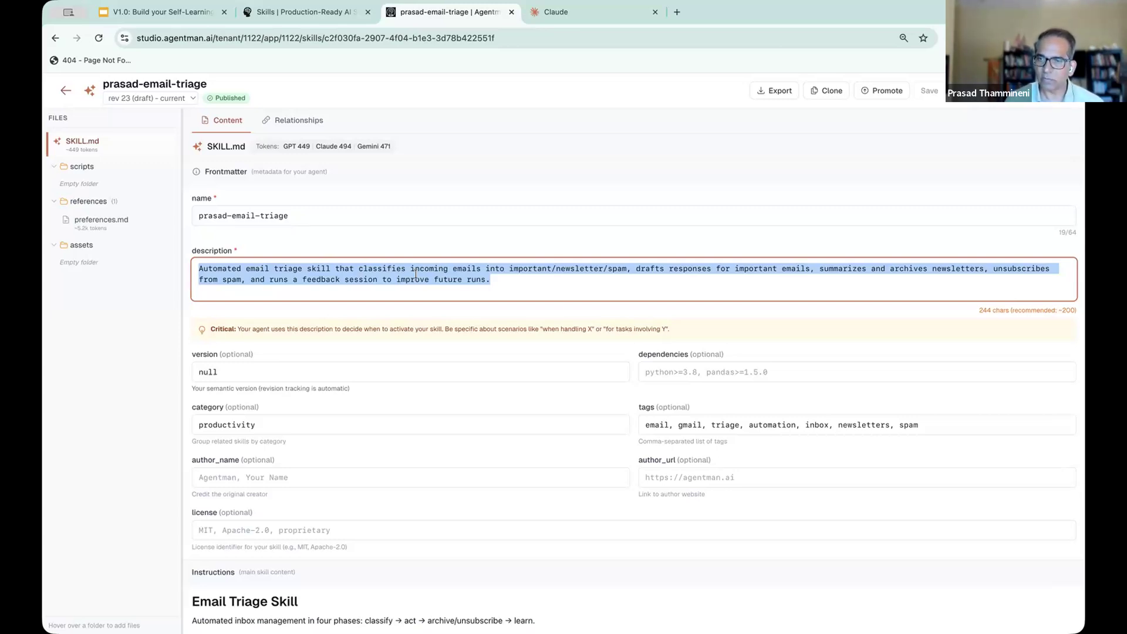
- Review the skill's instructions from Phase 0 through Phase 3, including the classification rules and triage summary output
{"action": "scroll", "coordinate": [416, 274], "scroll_direction": "down", "scroll_amount": 10}
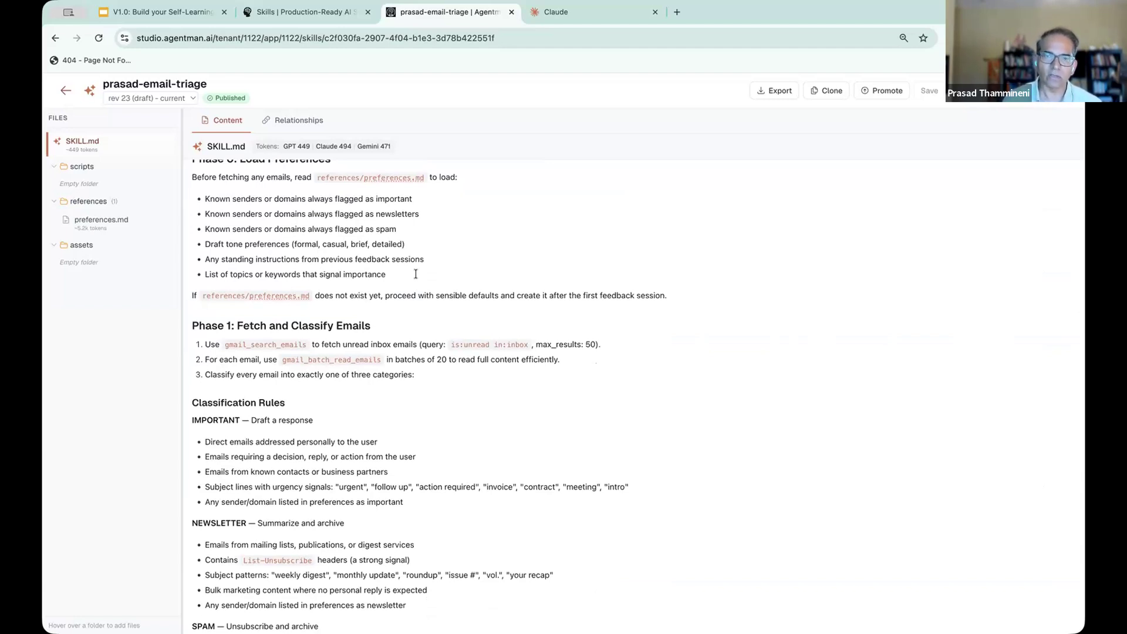
{"action": "scroll", "coordinate": [415, 274], "scroll_direction": "down", "scroll_amount": 3}
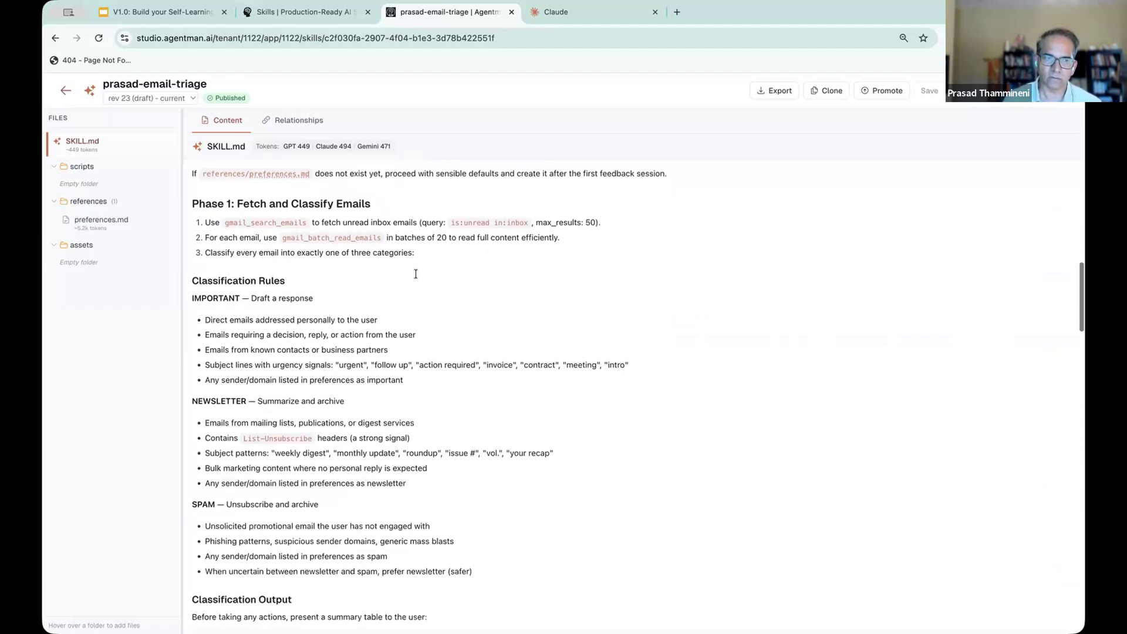
{"action": "scroll", "coordinate": [415, 273], "scroll_direction": "down", "scroll_amount": 2}
{"action": "scroll", "coordinate": [415, 273], "scroll_direction": "down", "scroll_amount": 10}
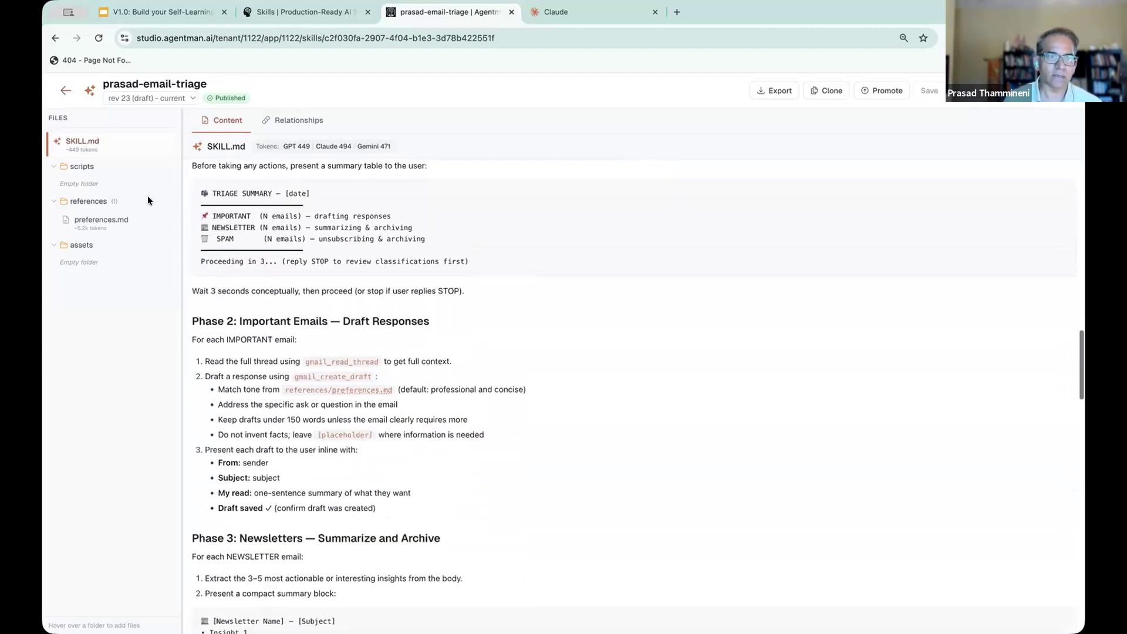
- Open preferences.md in the skill's references folder and examine its important, newsletter and auto-archive sender rules
{"action": "left_click", "coordinate": [100, 220]}
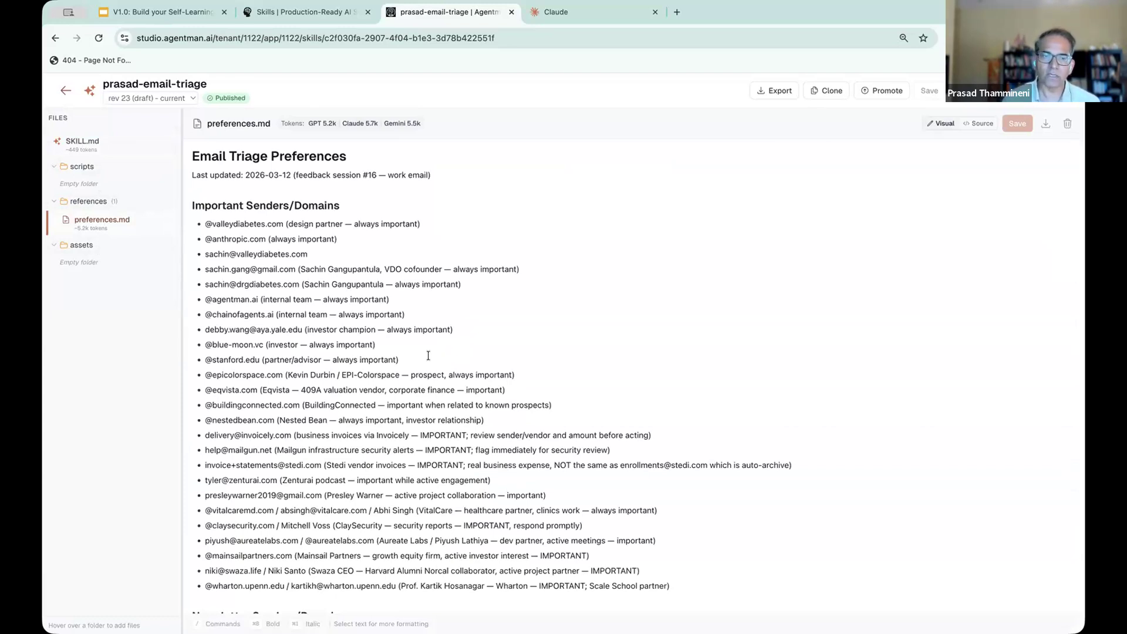
{"action": "scroll", "coordinate": [428, 356], "scroll_direction": "down", "scroll_amount": 5}
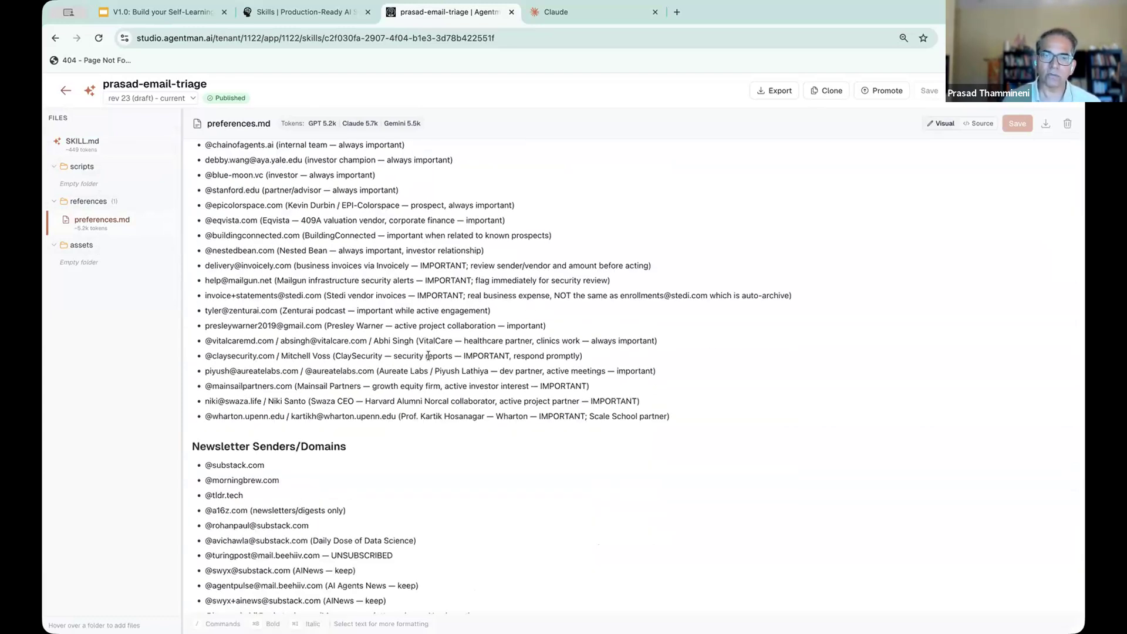
{"action": "scroll", "coordinate": [428, 355], "scroll_direction": "up", "scroll_amount": 3}
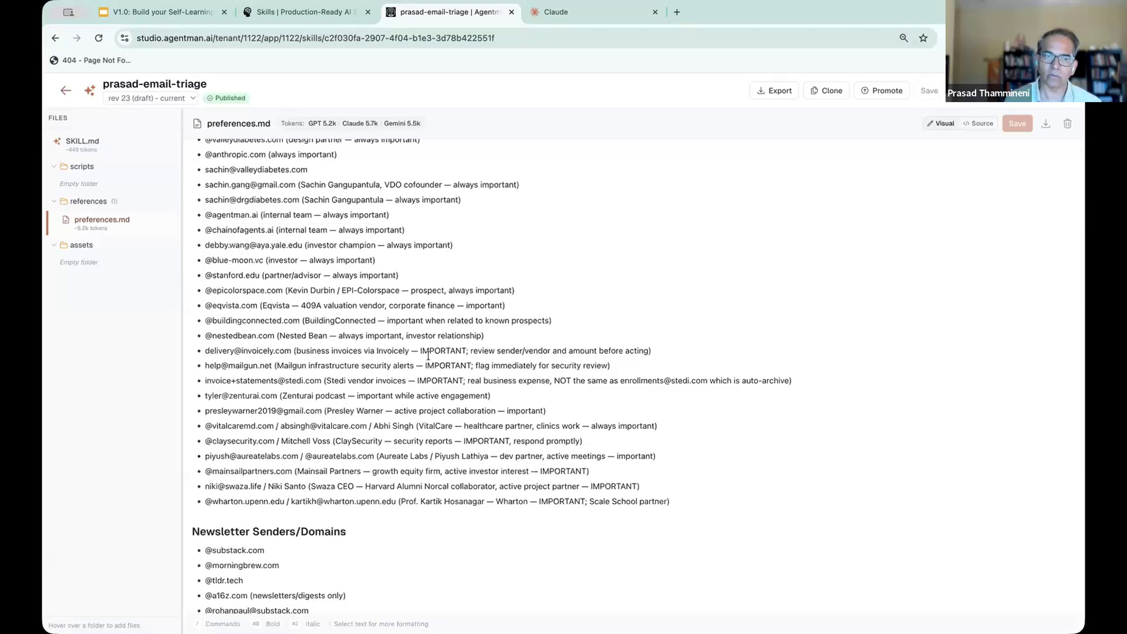
{"action": "scroll", "coordinate": [428, 355], "scroll_direction": "down", "scroll_amount": 20}
{"action": "scroll", "coordinate": [428, 355], "scroll_direction": "down", "scroll_amount": 20}
{"action": "scroll", "coordinate": [428, 355], "scroll_direction": "down", "scroll_amount": 10}
{"action": "scroll", "coordinate": [428, 355], "scroll_direction": "up", "scroll_amount": 20}
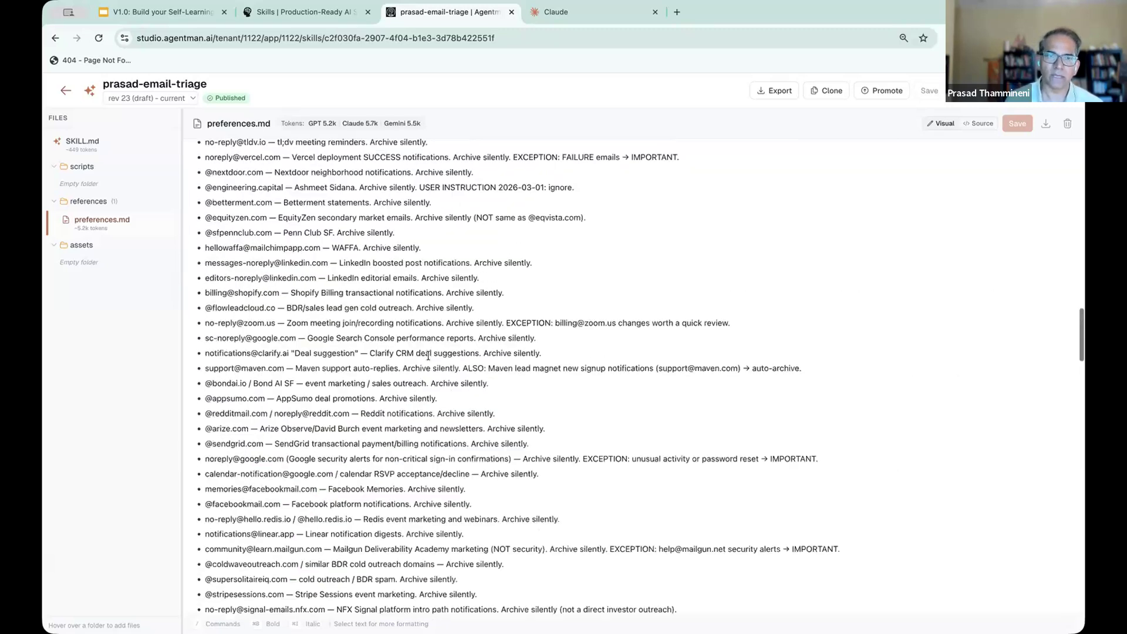
{"action": "scroll", "coordinate": [428, 355], "scroll_direction": "up", "scroll_amount": 20}
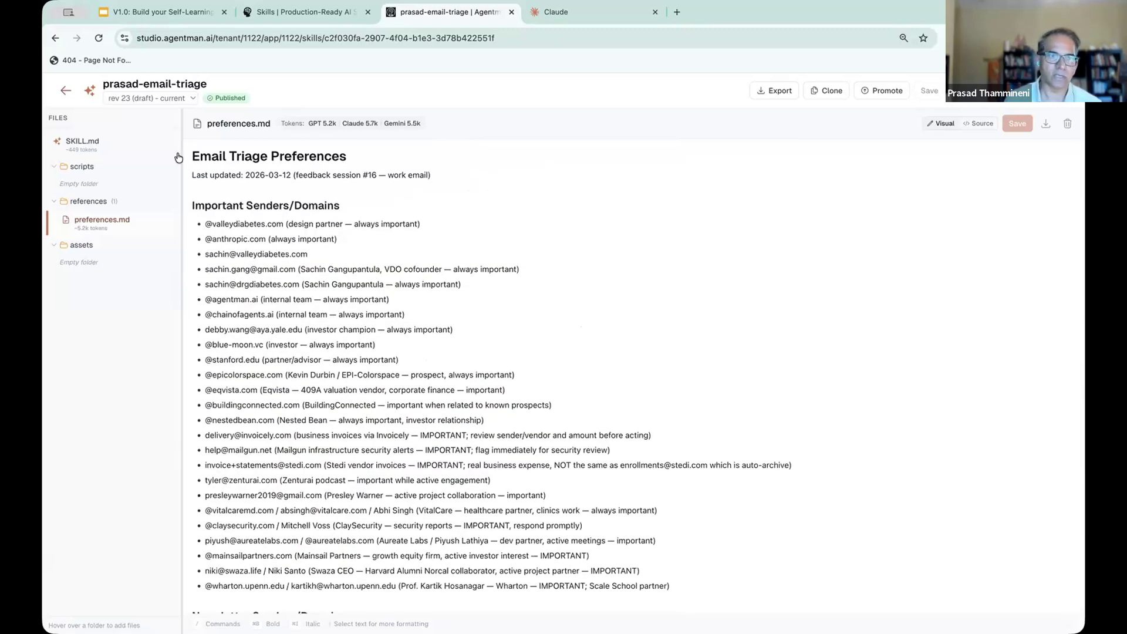
- Return to the skills library and show the public skills filtered to the capitalised Marketing category
{"action": "left_click", "coordinate": [65, 92]}
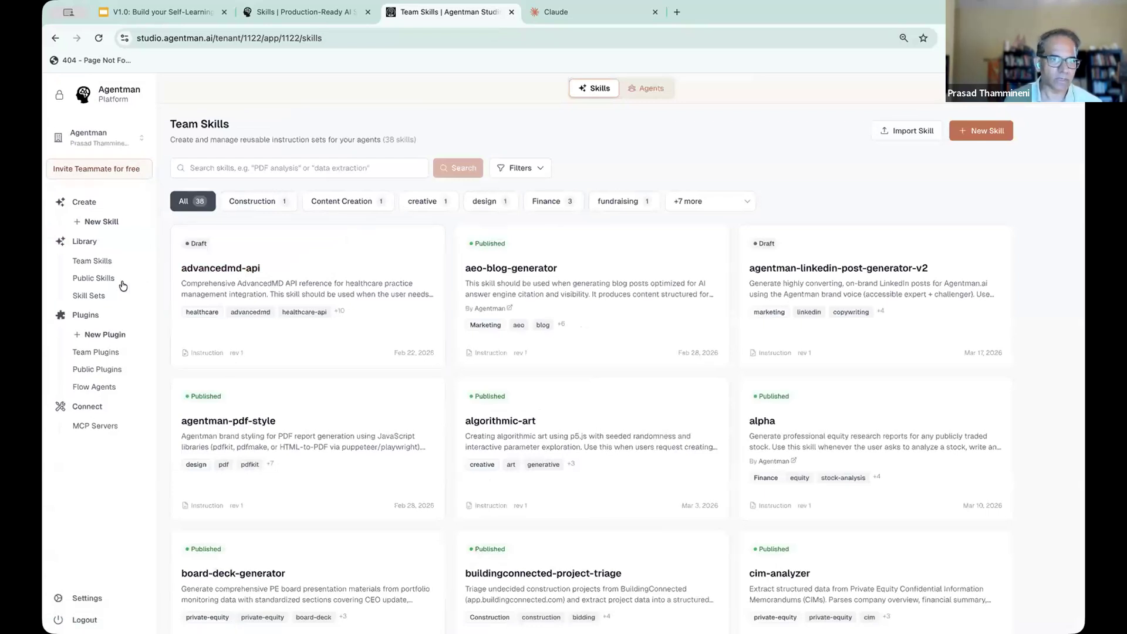
{"action": "left_click", "coordinate": [101, 281]}
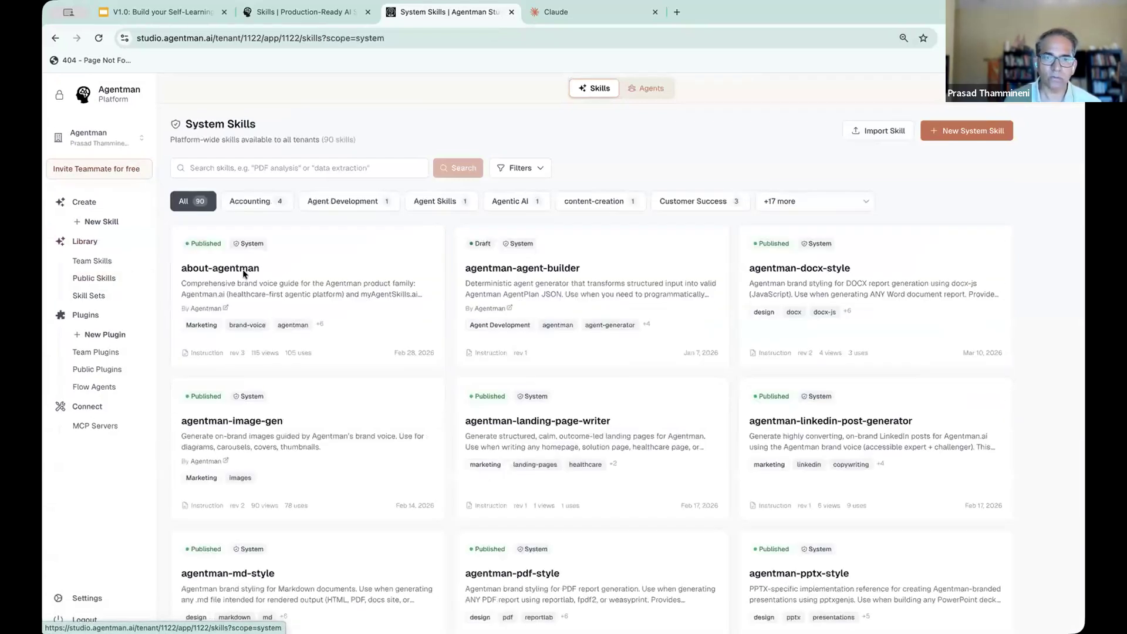
{"action": "left_click", "coordinate": [807, 201]}
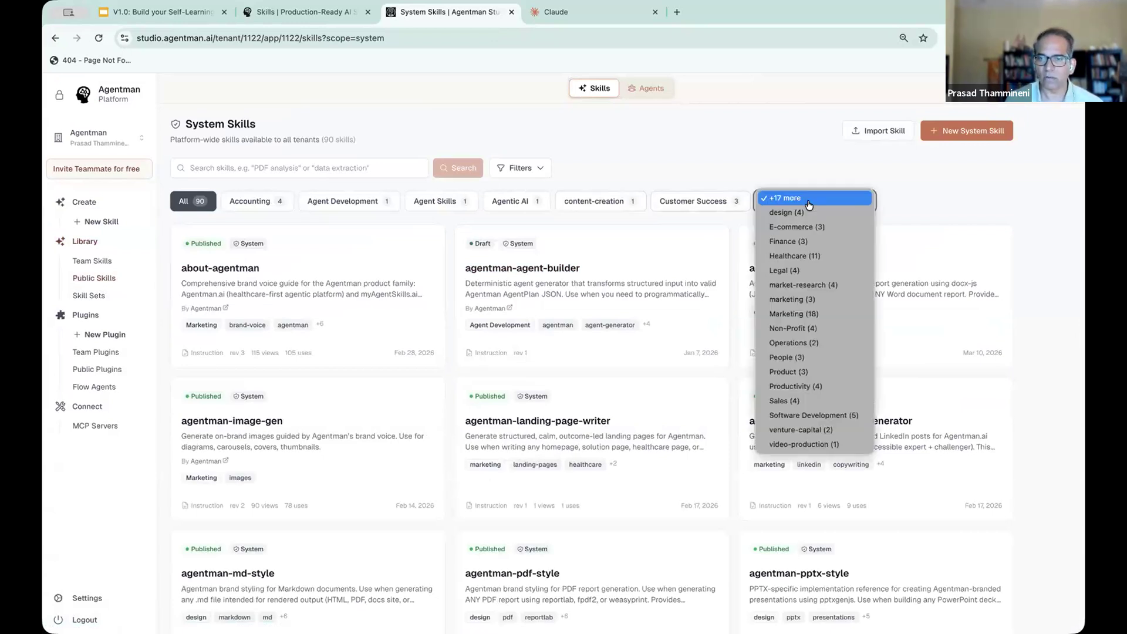
{"action": "left_click", "coordinate": [796, 313]}
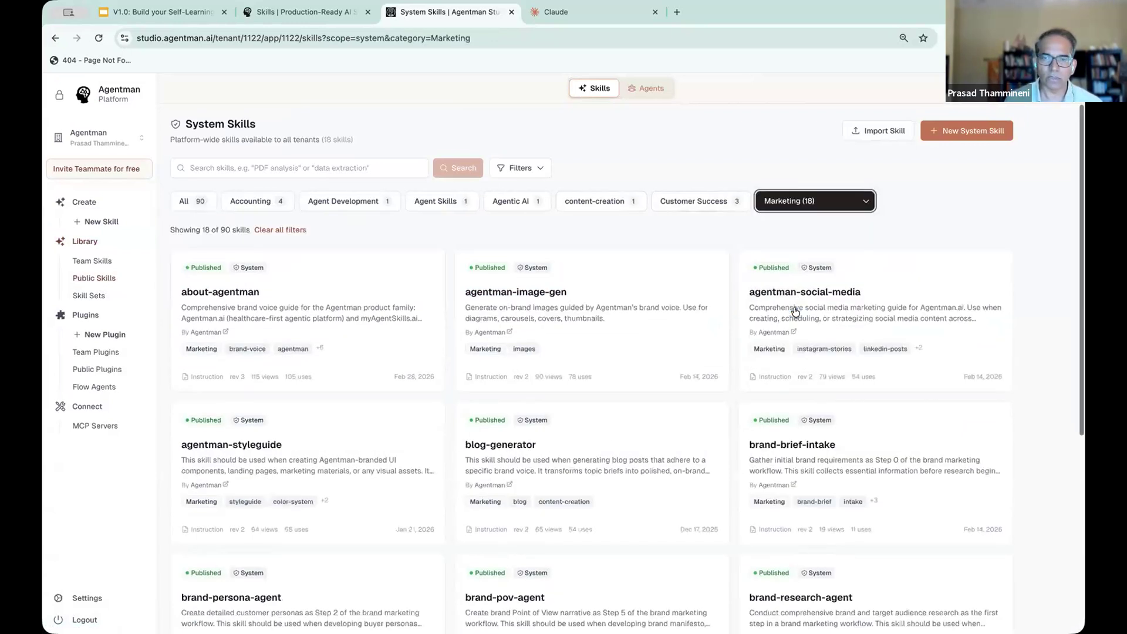
- Open the blog-generator skill, look over its SKILL.md content, and return to the public skills list
{"action": "scroll", "coordinate": [796, 312], "scroll_direction": "down", "scroll_amount": 3}
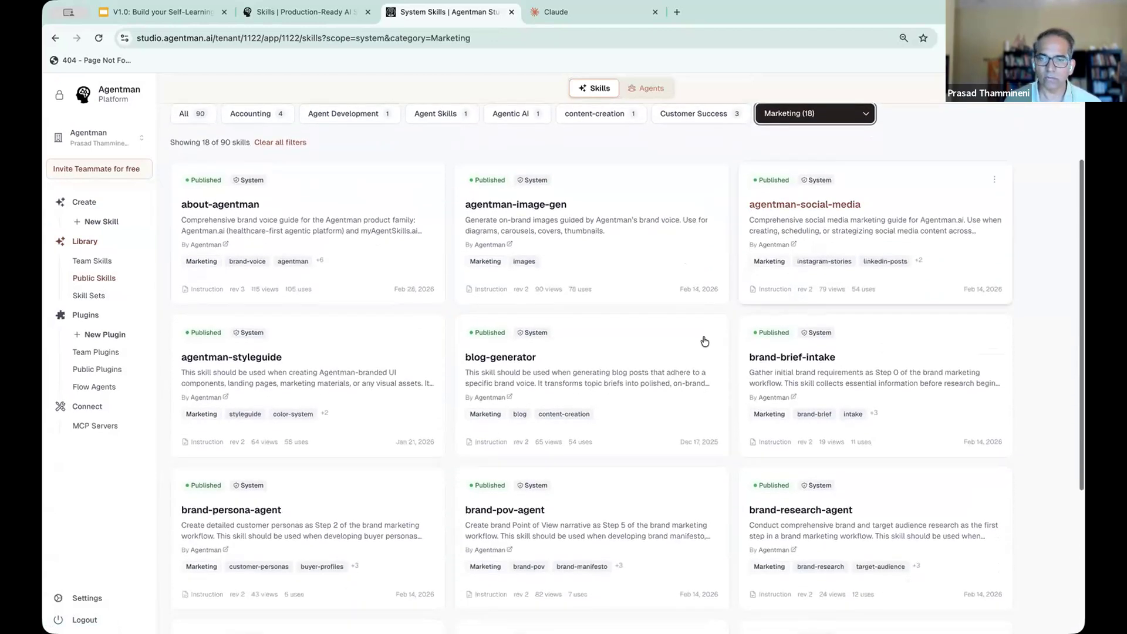
{"action": "left_click", "coordinate": [607, 369]}
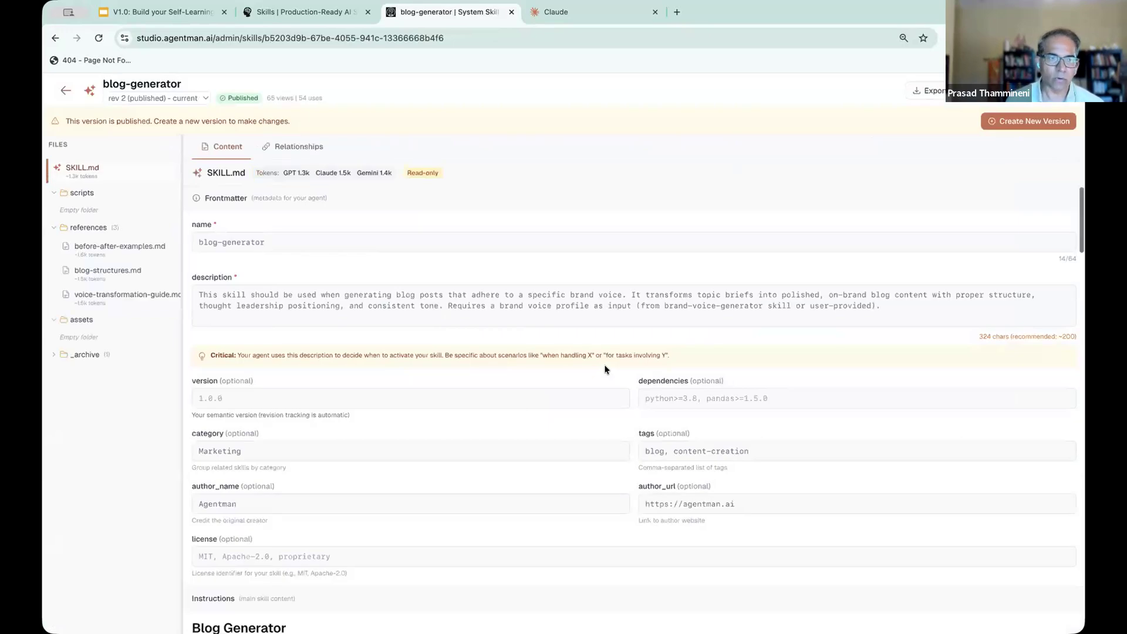
{"action": "scroll", "coordinate": [599, 259], "scroll_direction": "down", "scroll_amount": 15}
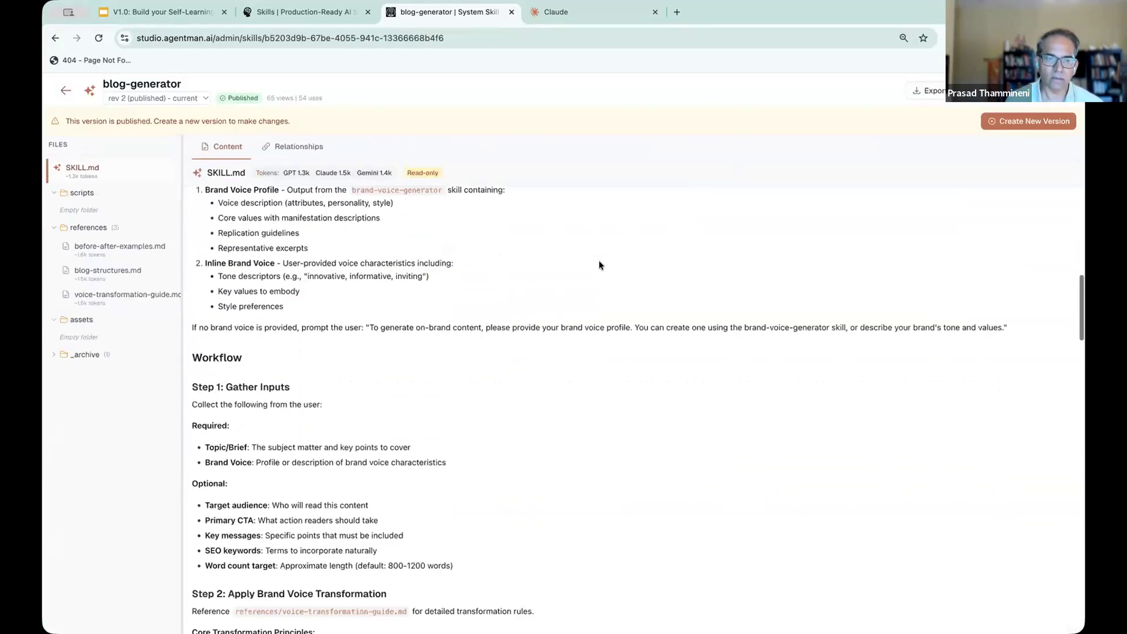
{"action": "left_click", "coordinate": [66, 90]}
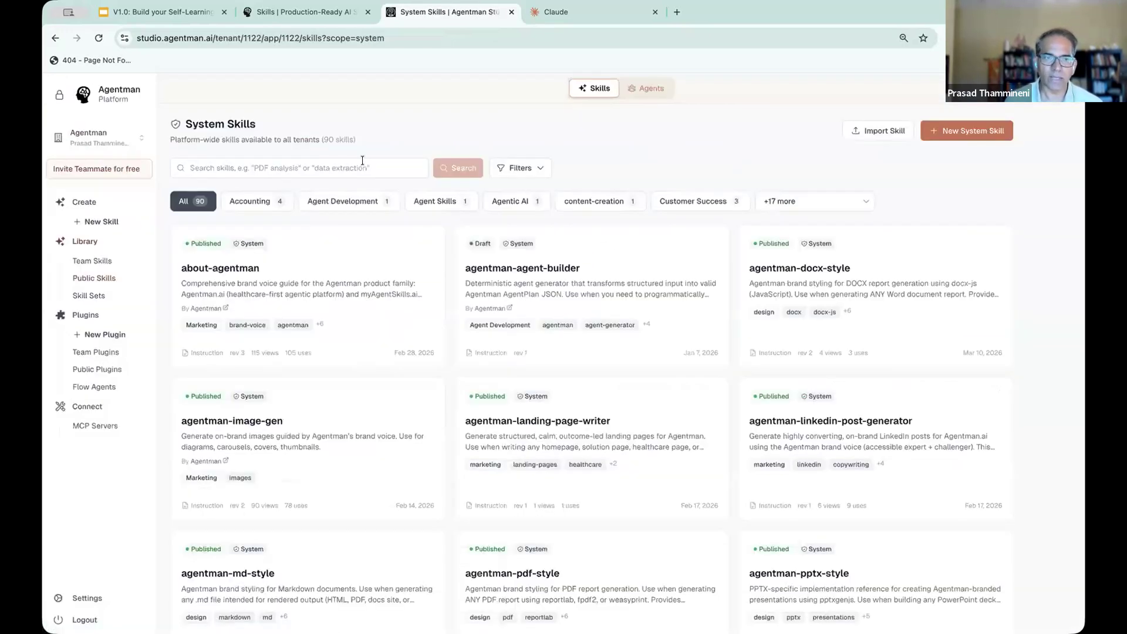
- Search the public skills for "aeo"
{"action": "left_click", "coordinate": [300, 168]}
{"action": "type", "text": "agen"}
{"action": "key", "text": "BackSpace"}
{"action": "key", "text": "BackSpace"}
{"action": "key", "text": "BackSpace"}
{"action": "type", "text": "eo"}
{"action": "key", "text": "Return"}
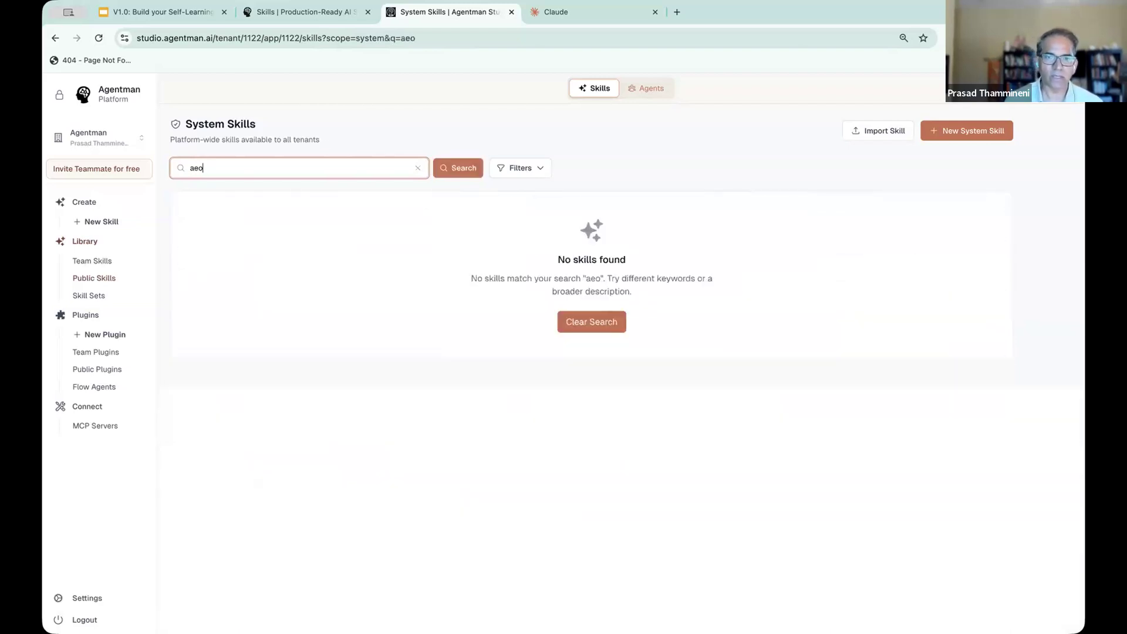
- Search the team skills for "aeo" and open the aeo-blog-generator skill
{"action": "left_click", "coordinate": [92, 260]}
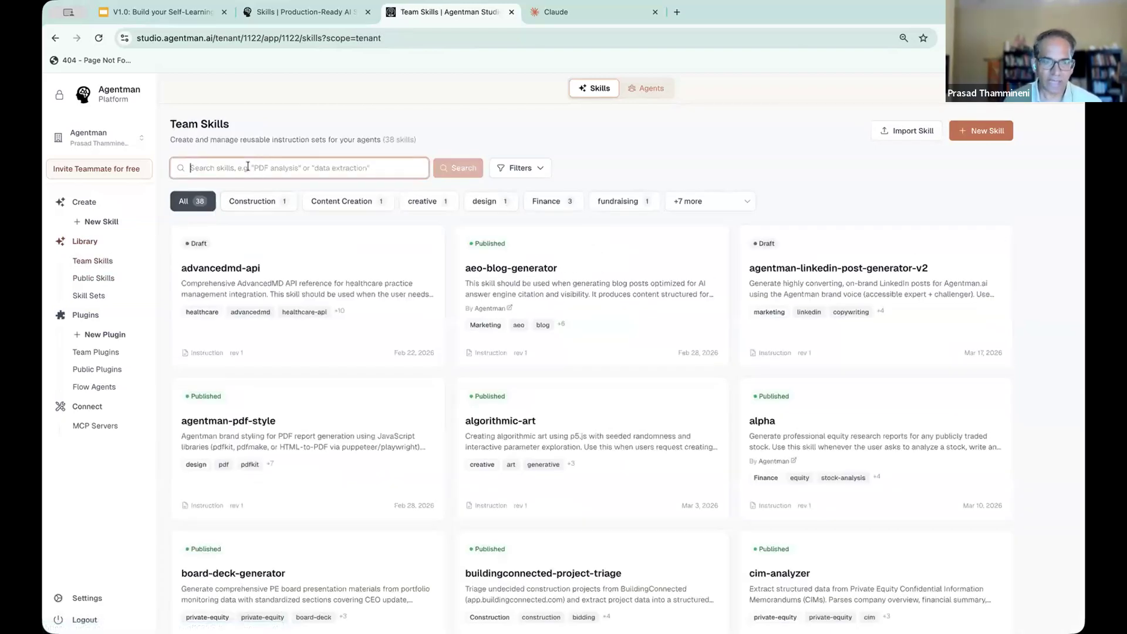
{"action": "type", "text": "aeo"}
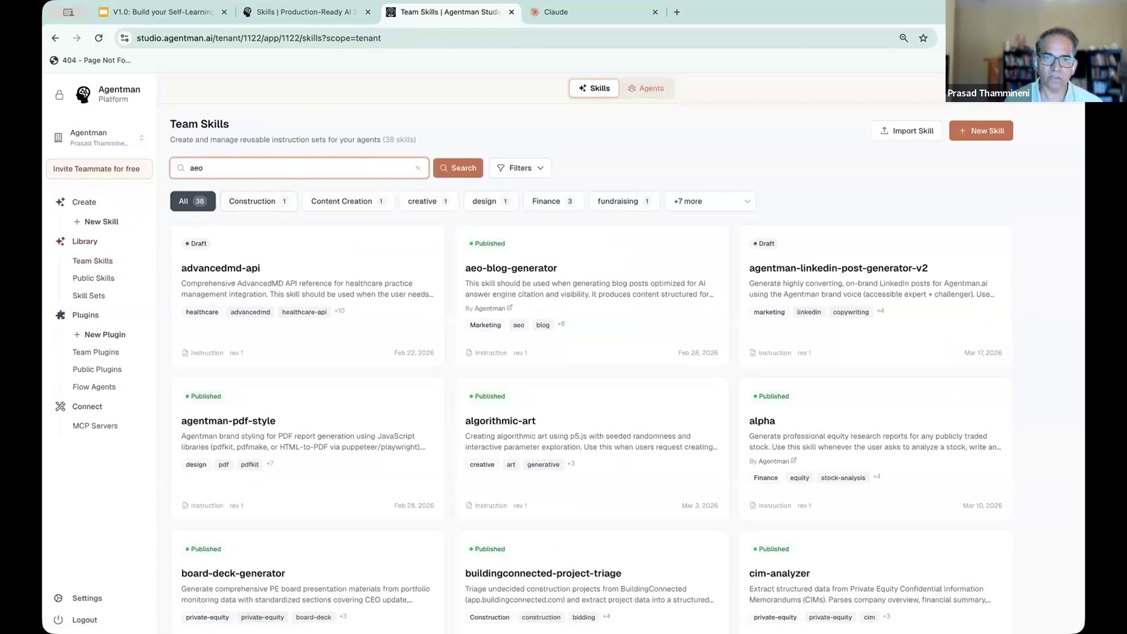
{"action": "key", "text": "Return"}
{"action": "left_click", "coordinate": [237, 263]}
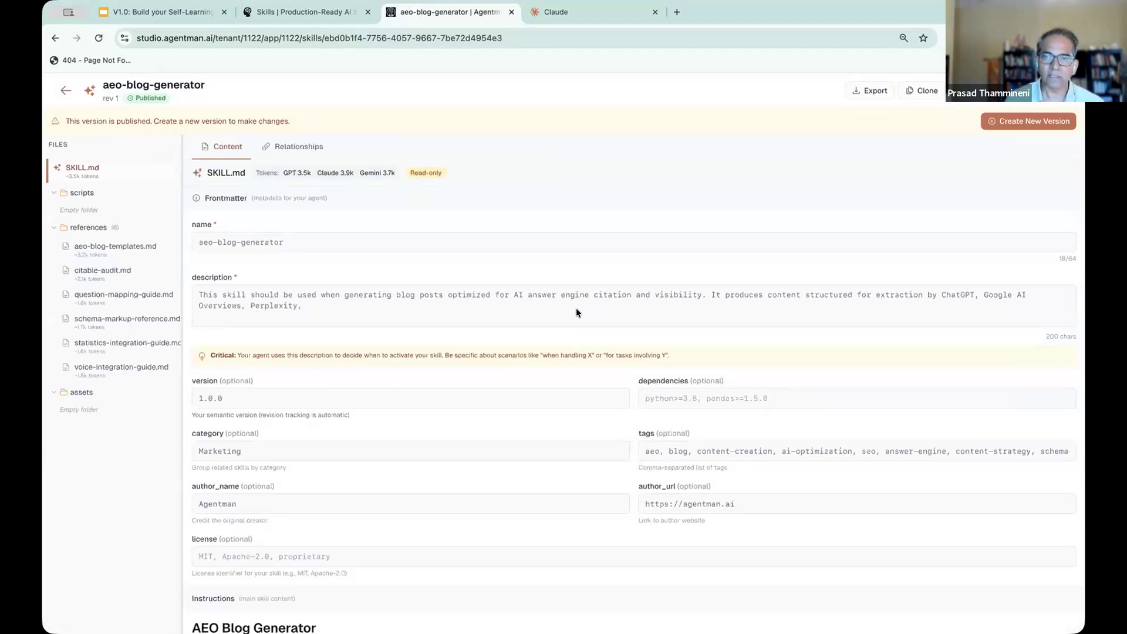
- Review the aeo-blog-generator instructions, from the core principle through content template selection and answer-first architecture
{"action": "scroll", "coordinate": [576, 312], "scroll_direction": "down", "scroll_amount": 10}
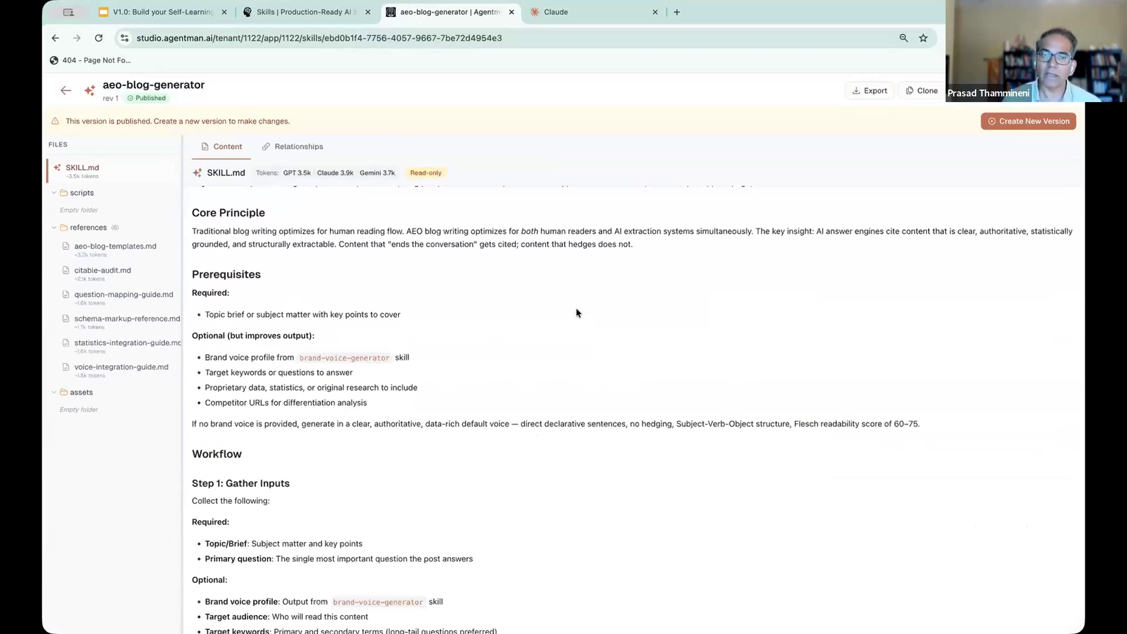
{"action": "scroll", "coordinate": [576, 312], "scroll_direction": "down", "scroll_amount": 10}
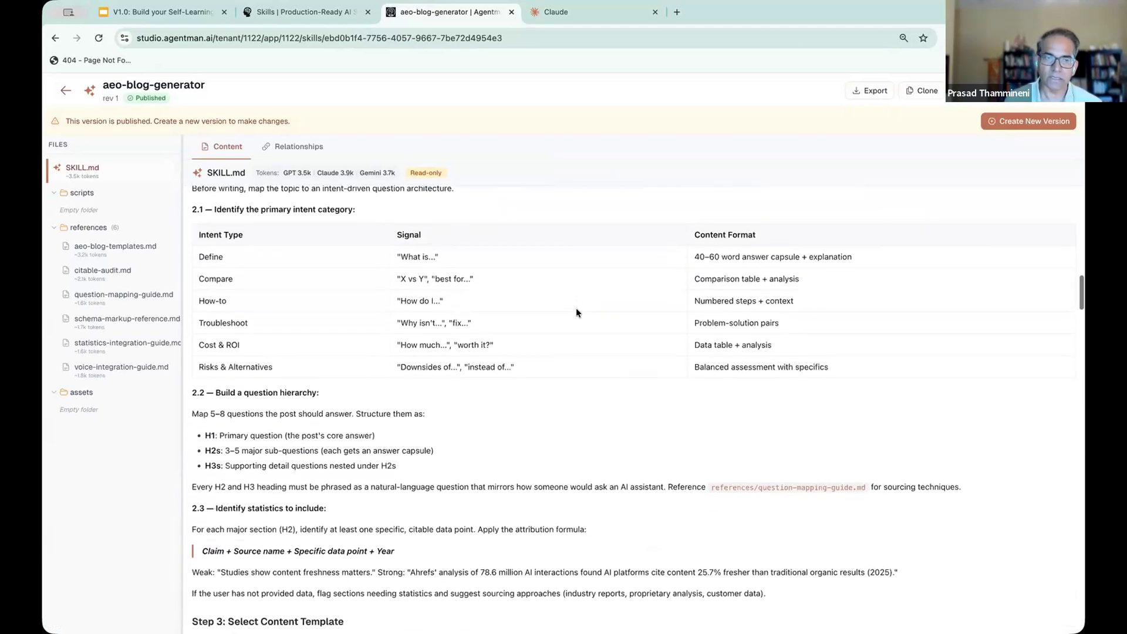
{"action": "scroll", "coordinate": [576, 312], "scroll_direction": "down", "scroll_amount": 5}
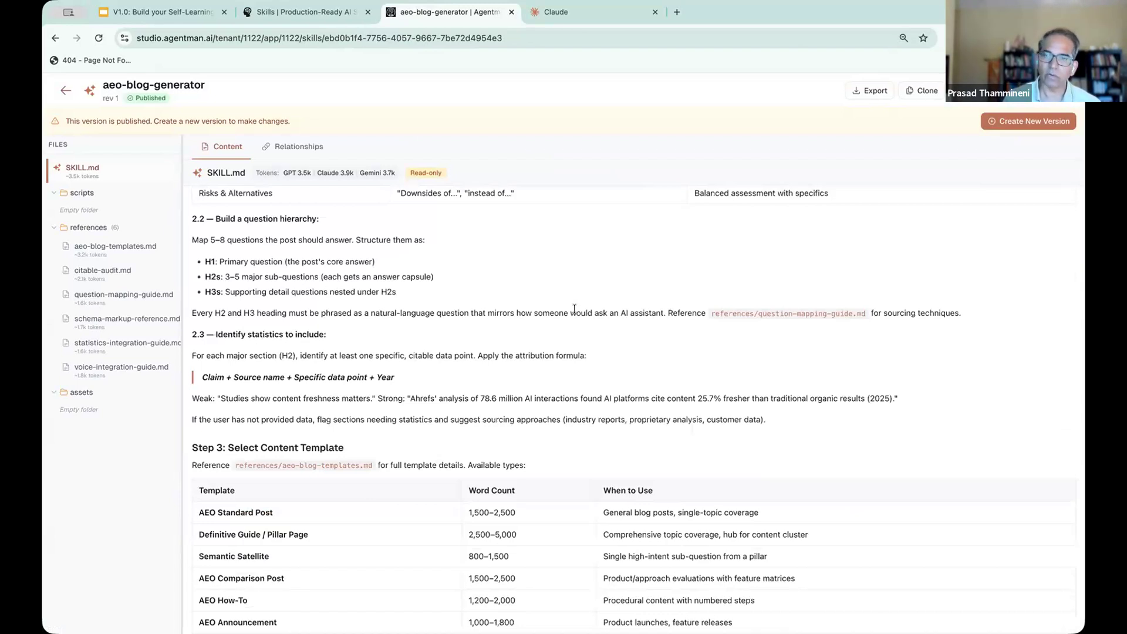
{"action": "scroll", "coordinate": [574, 307], "scroll_direction": "down", "scroll_amount": 5}
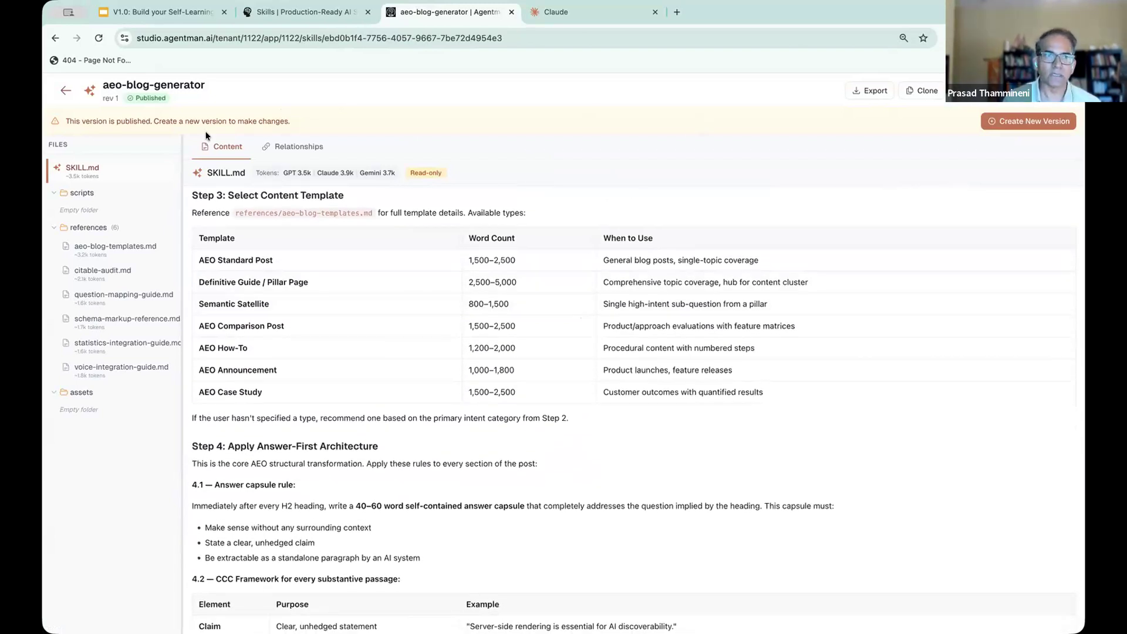
- Leave the aeo-blog-generator skill, switch to the Google Slides deck and show the "Step 2 Build the skill — paste this prompt" slide
{"action": "left_click", "coordinate": [65, 91]}
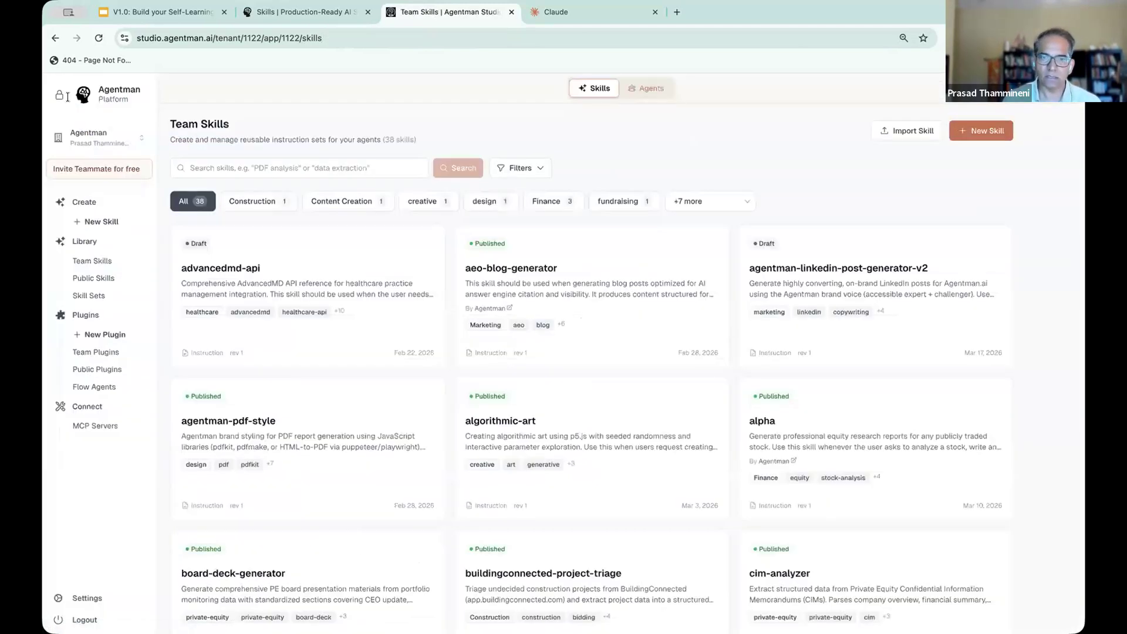
{"action": "left_click", "coordinate": [191, 13]}
{"action": "scroll", "coordinate": [123, 405], "scroll_direction": "down", "scroll_amount": 4}
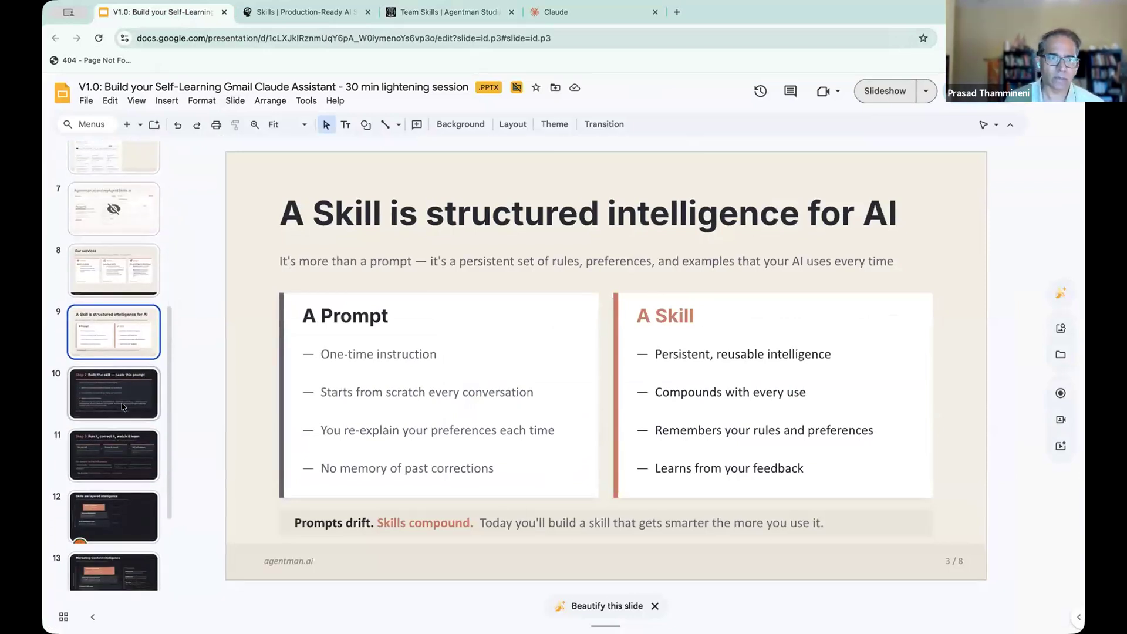
{"action": "left_click", "coordinate": [123, 406]}
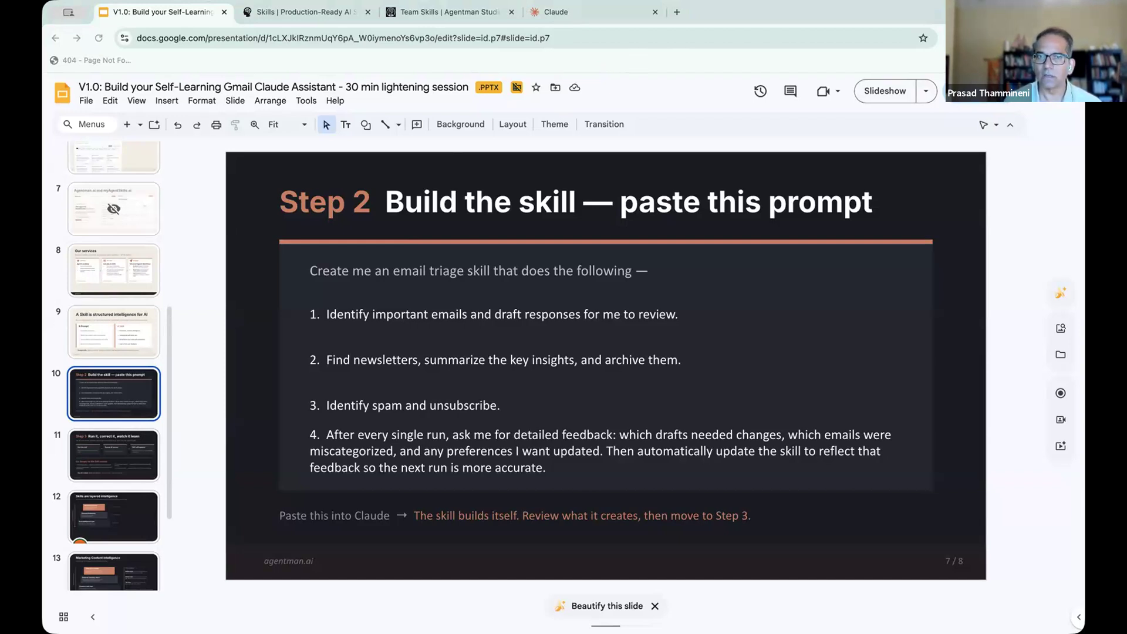
- Switch to Claude, select the whole drafted triage prompt and enlarge the browser window
{"action": "left_click", "coordinate": [562, 12]}
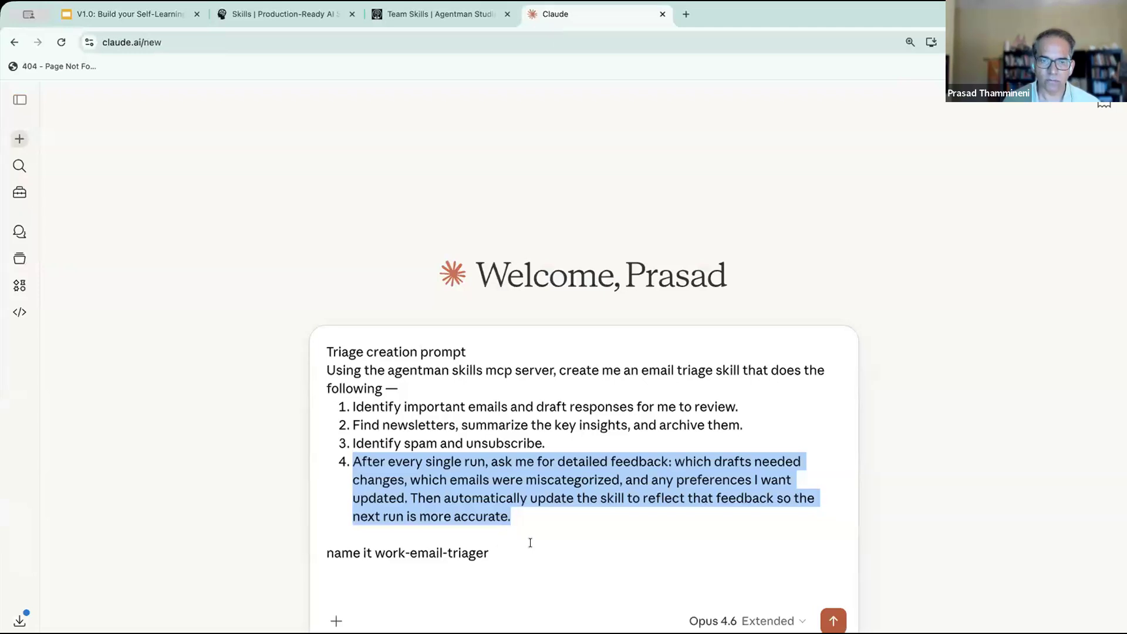
{"action": "left_click", "coordinate": [529, 543]}
{"action": "key", "text": "ctrl+a"}
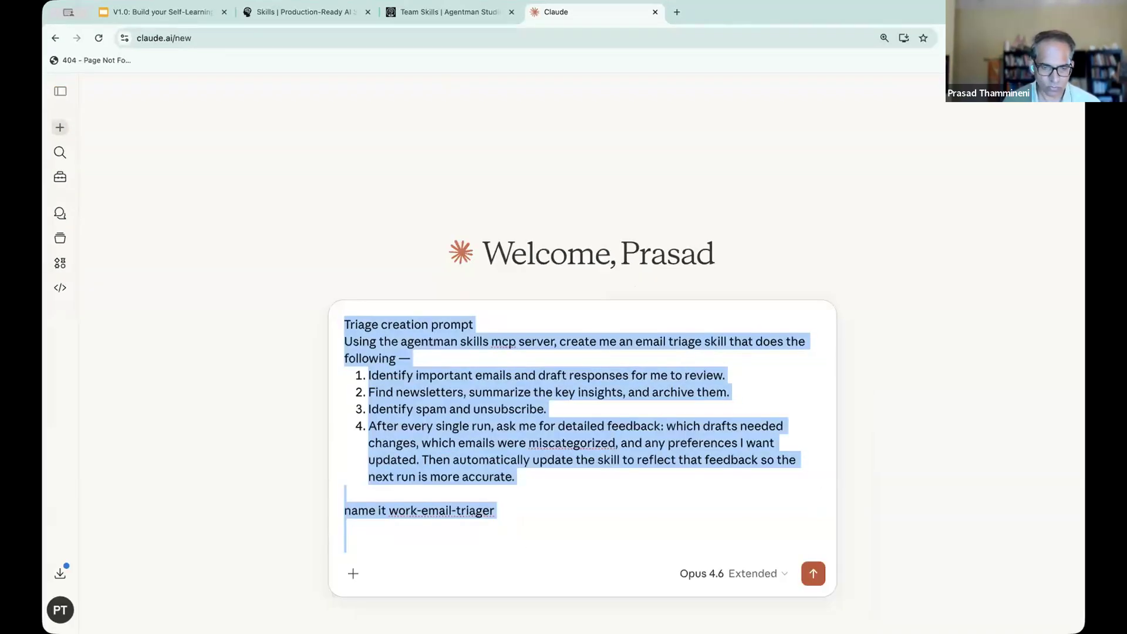
{"action": "key", "text": "super+Tab"}
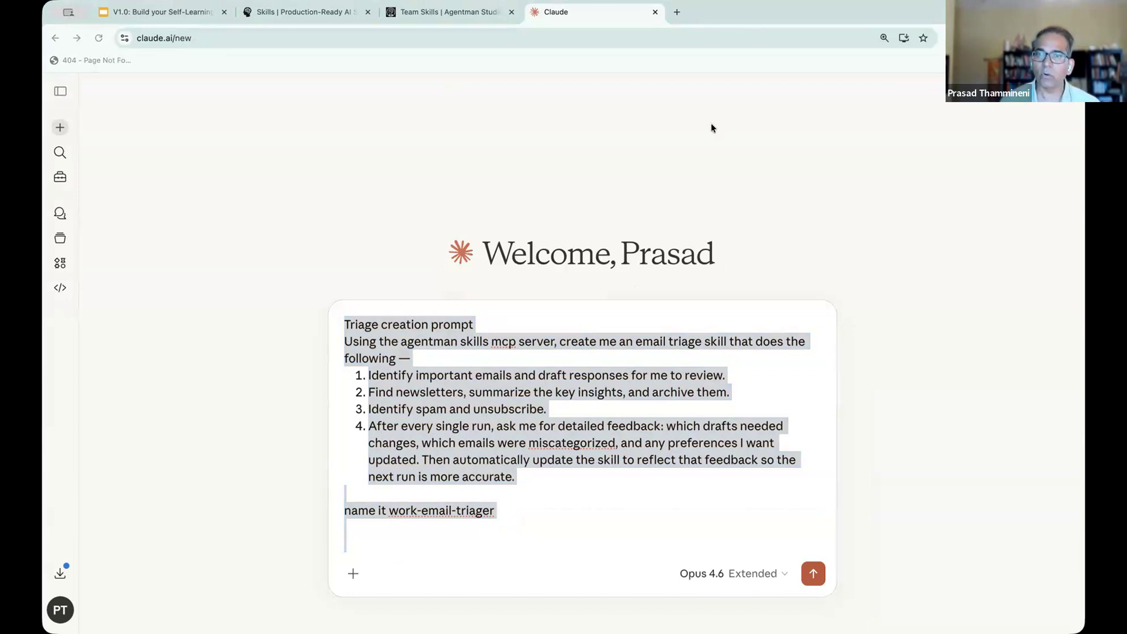
{"action": "left_click", "coordinate": [755, 11]}
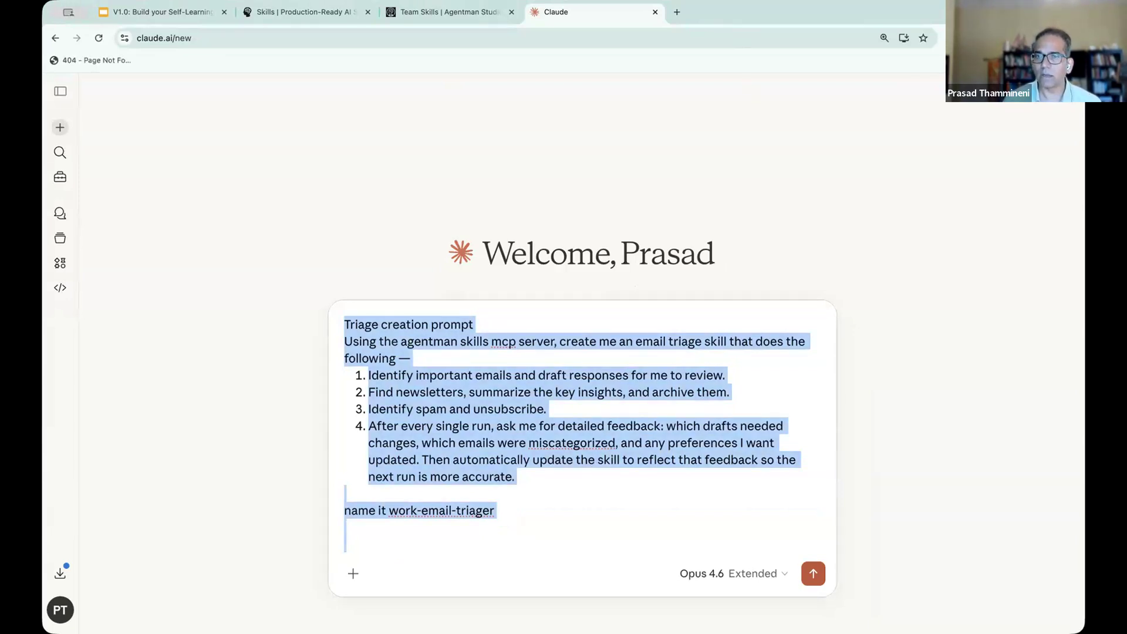
{"action": "double_click", "coordinate": [756, 11]}
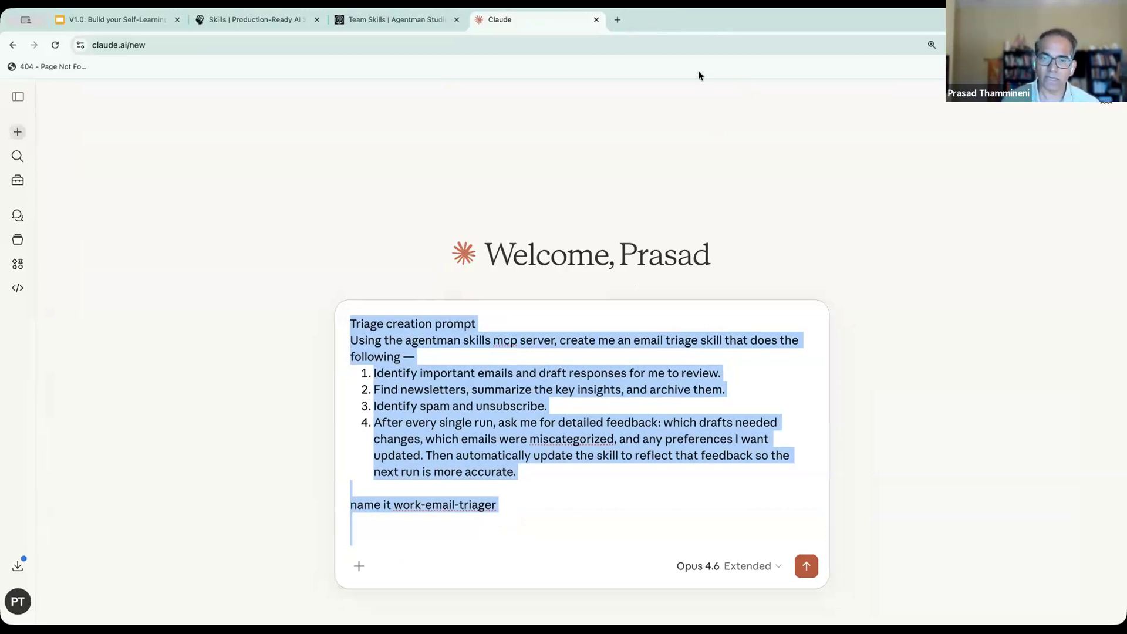
- Delete the "Triage creation prompt" heading line from the start of the drafted prompt
{"action": "left_click", "coordinate": [641, 334]}
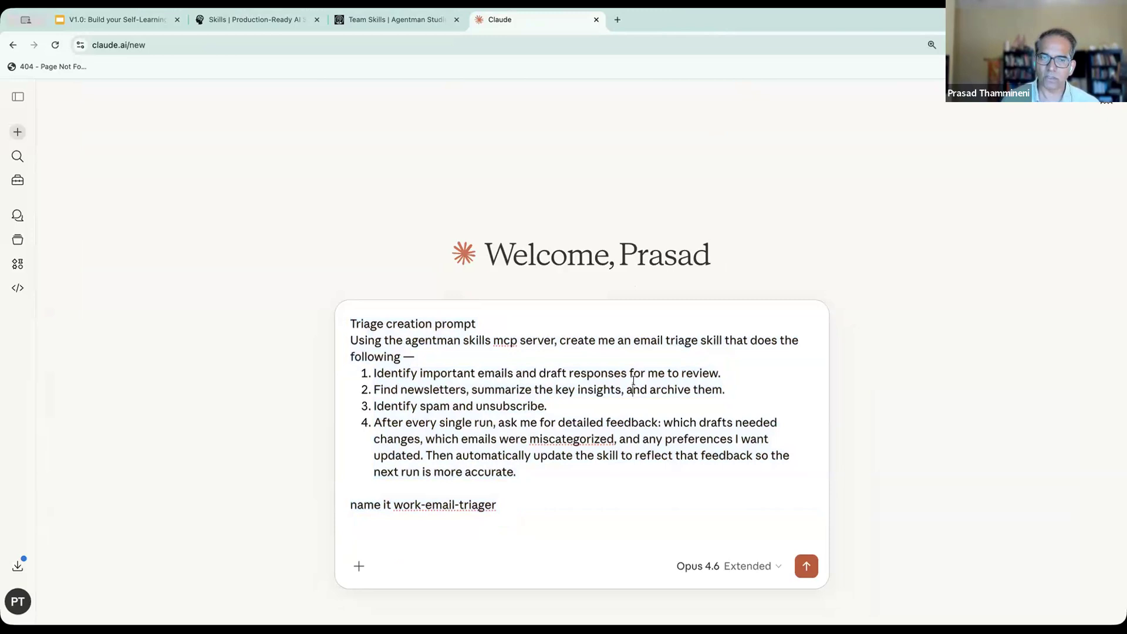
{"action": "triple_click", "coordinate": [434, 323]}
{"action": "key", "text": "BackSpace"}
{"action": "key", "text": "Delete"}
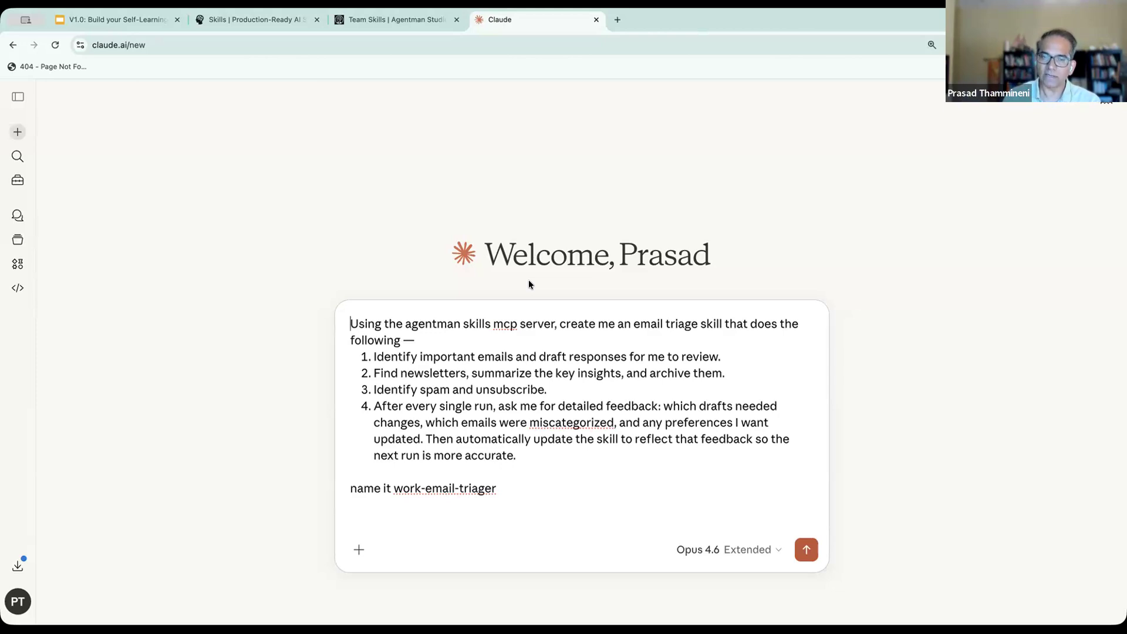
- Insert "- skills creator" after "agentman skills mcp server" in the prompt's opening sentence
{"action": "left_click", "coordinate": [457, 336]}
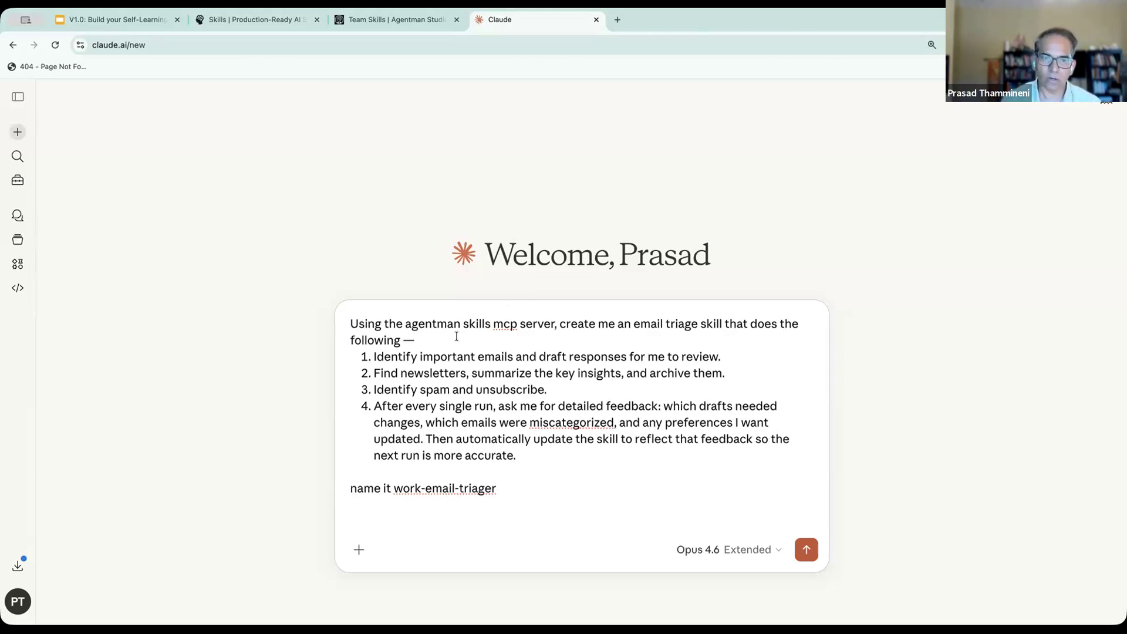
{"action": "left_click_drag", "start_coordinate": [406, 324], "coordinate": [554, 325]}
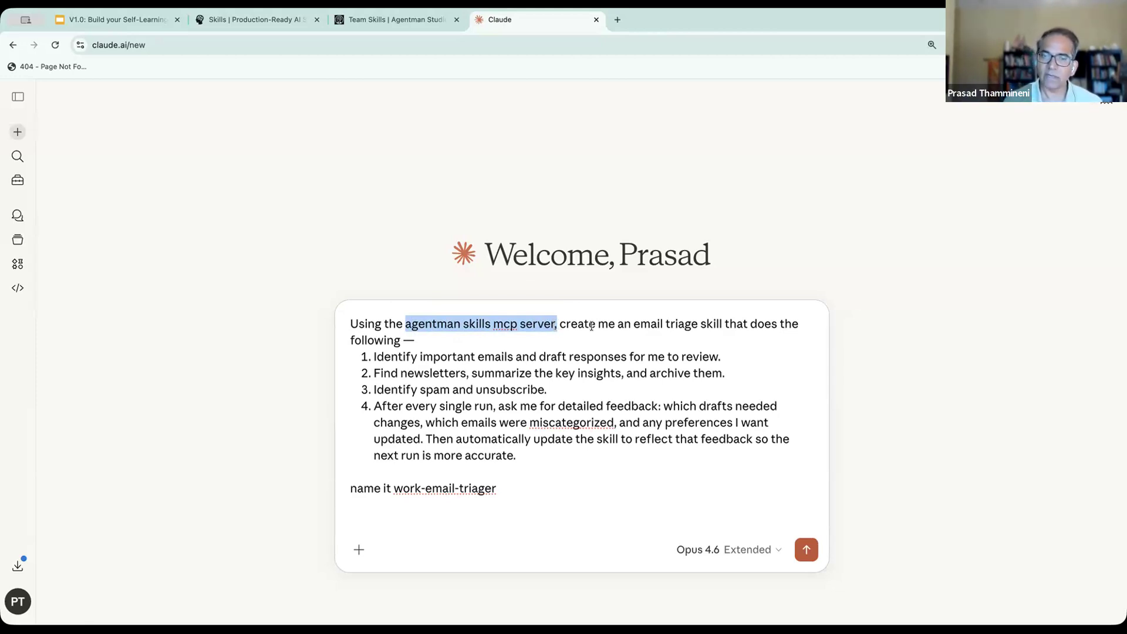
{"action": "left_click_drag", "start_coordinate": [641, 324], "coordinate": [729, 324]}
{"action": "left_click", "coordinate": [552, 324]}
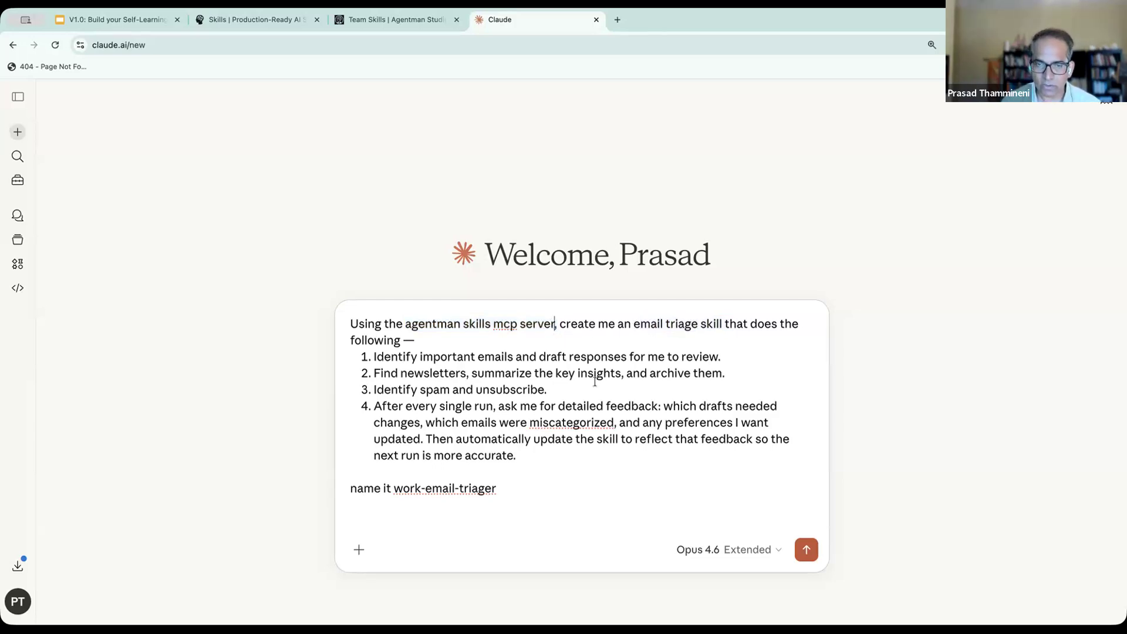
{"action": "type", "text": "- skills"}
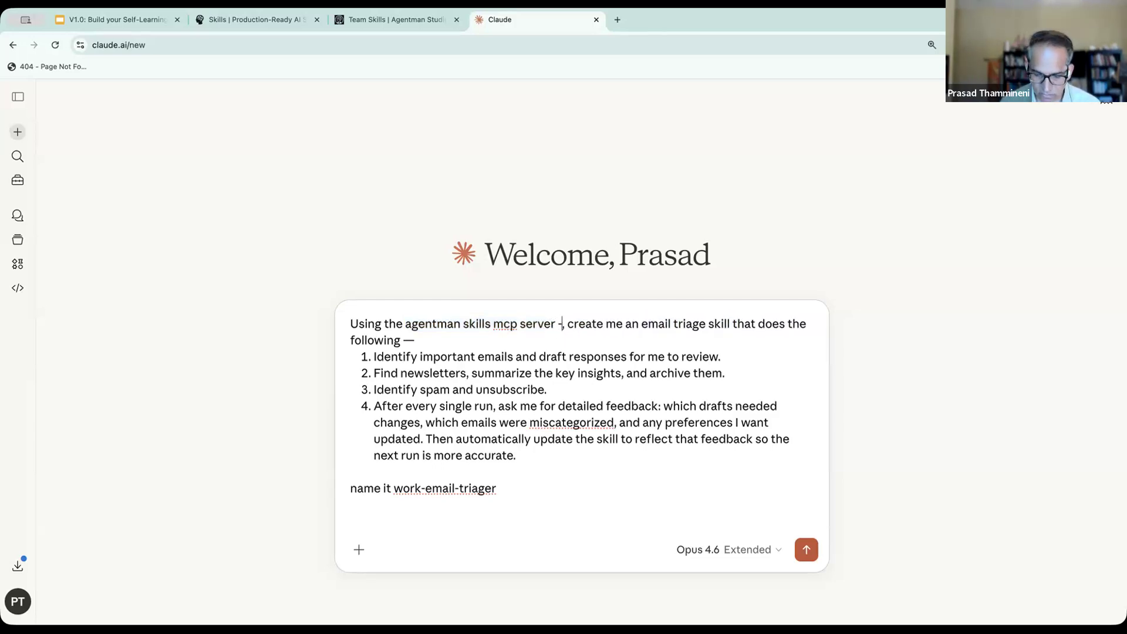
{"action": "type", "text": " creator"}
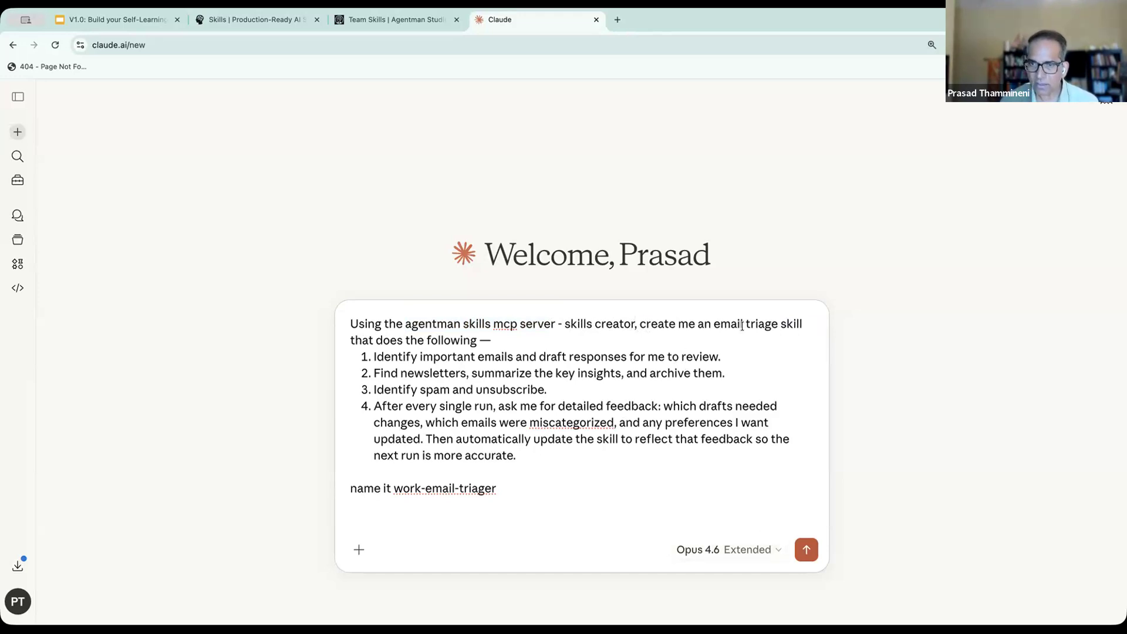
- Highlight the prompt's four numbered requirements one by one, from important emails to feedback after every run
{"action": "left_click_drag", "start_coordinate": [368, 357], "coordinate": [727, 357]}
{"action": "left_click_drag", "start_coordinate": [372, 373], "coordinate": [725, 369]}
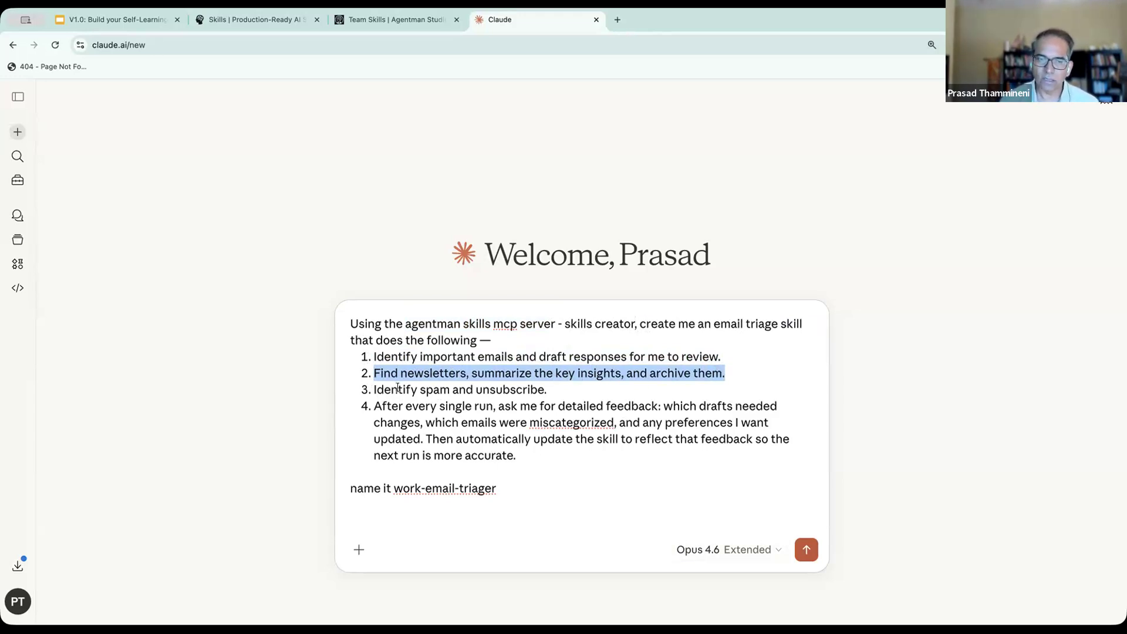
{"action": "left_click", "coordinate": [374, 388]}
{"action": "left_click", "coordinate": [545, 389], "text": "shift"}
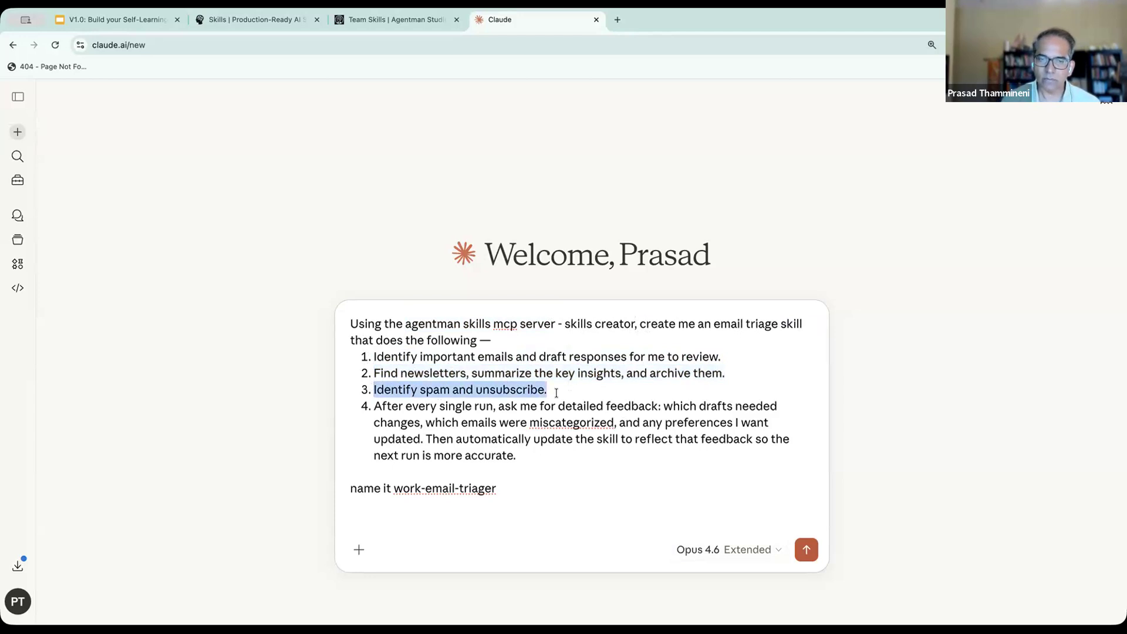
{"action": "left_click_drag", "start_coordinate": [372, 405], "coordinate": [555, 454]}
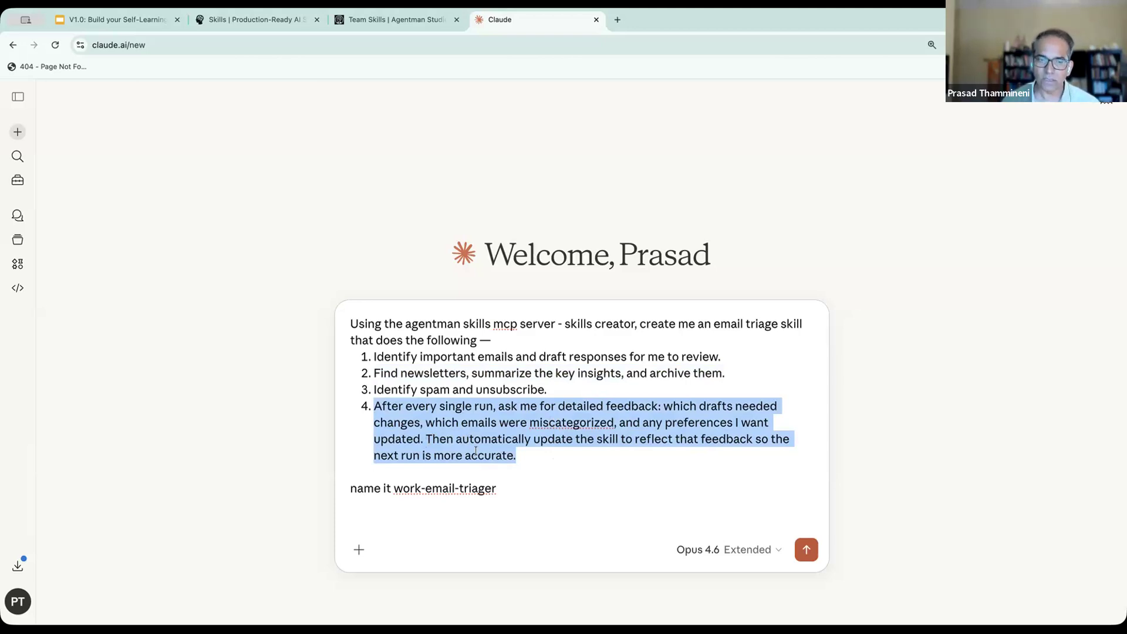
- Change the requested skill name in the prompt to temp-email-triager and submit the prompt
{"action": "left_click", "coordinate": [417, 489]}
{"action": "double_click", "coordinate": [416, 489]}
{"action": "type", "text": "temp"}
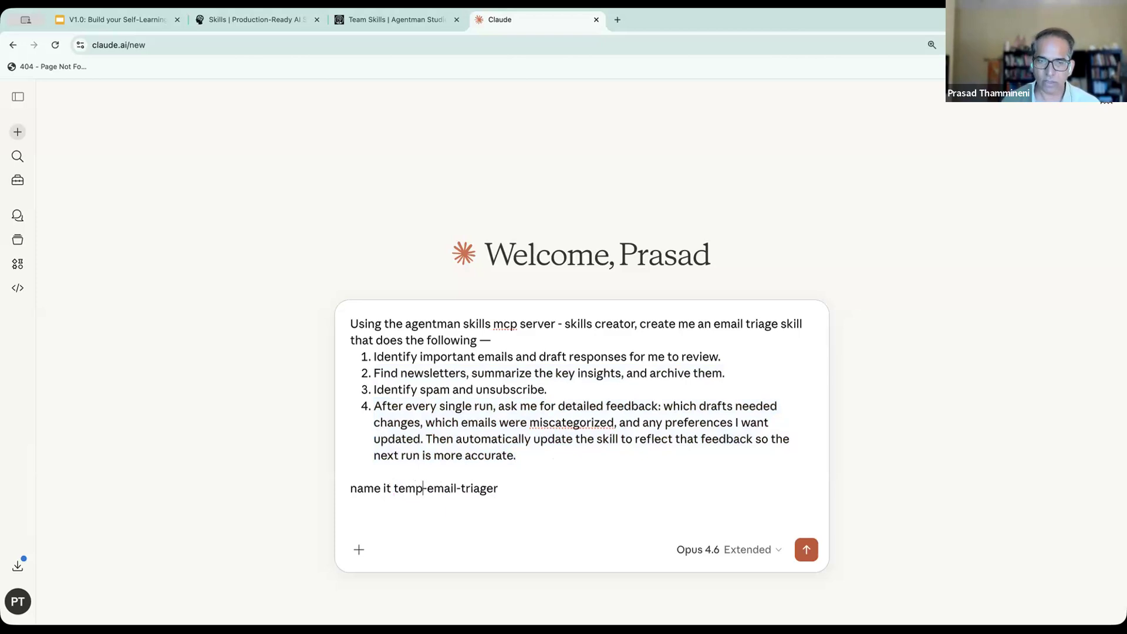
{"action": "left_click", "coordinate": [806, 552]}
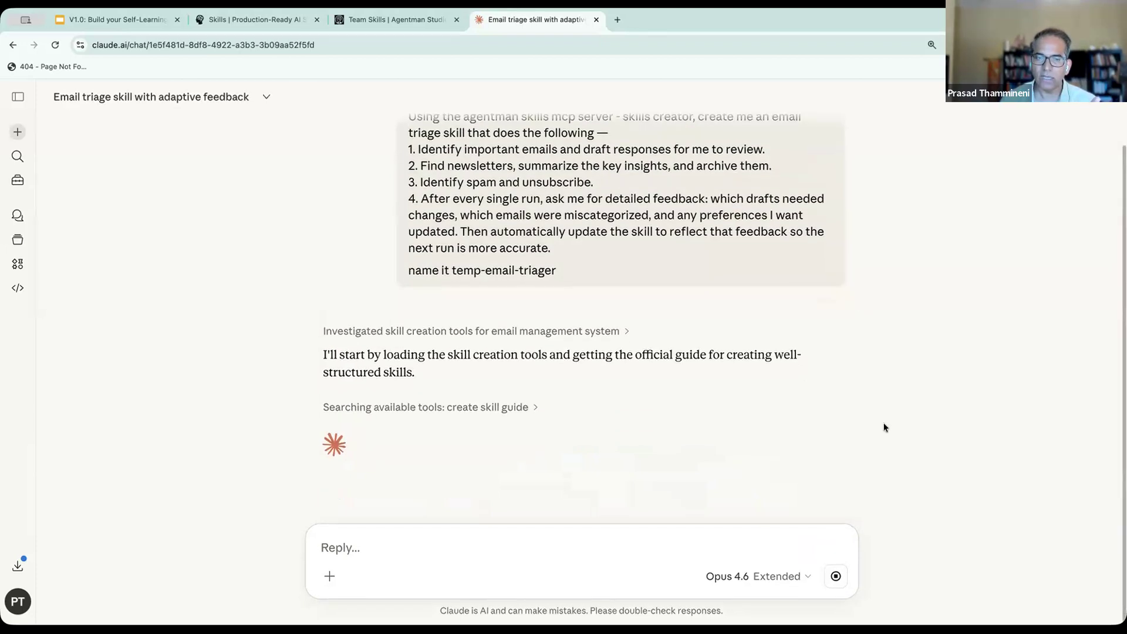
- Expand the skill creation details in Claude's response and review the requirements and validation progress
{"action": "left_click", "coordinate": [564, 403]}
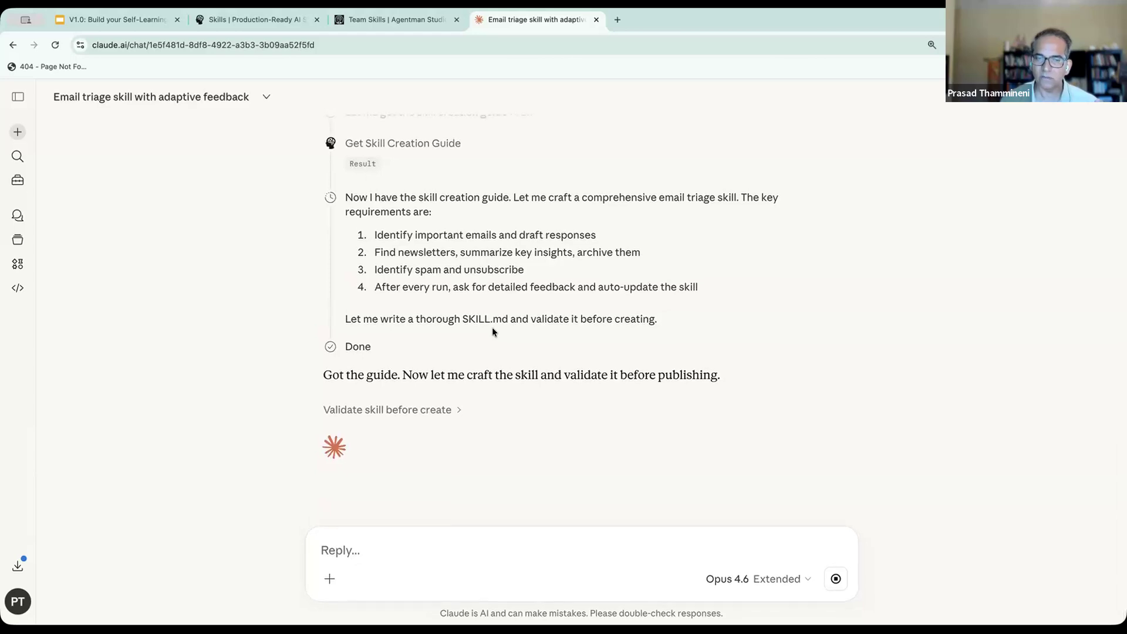
{"action": "scroll", "coordinate": [492, 326], "scroll_direction": "up", "scroll_amount": 3}
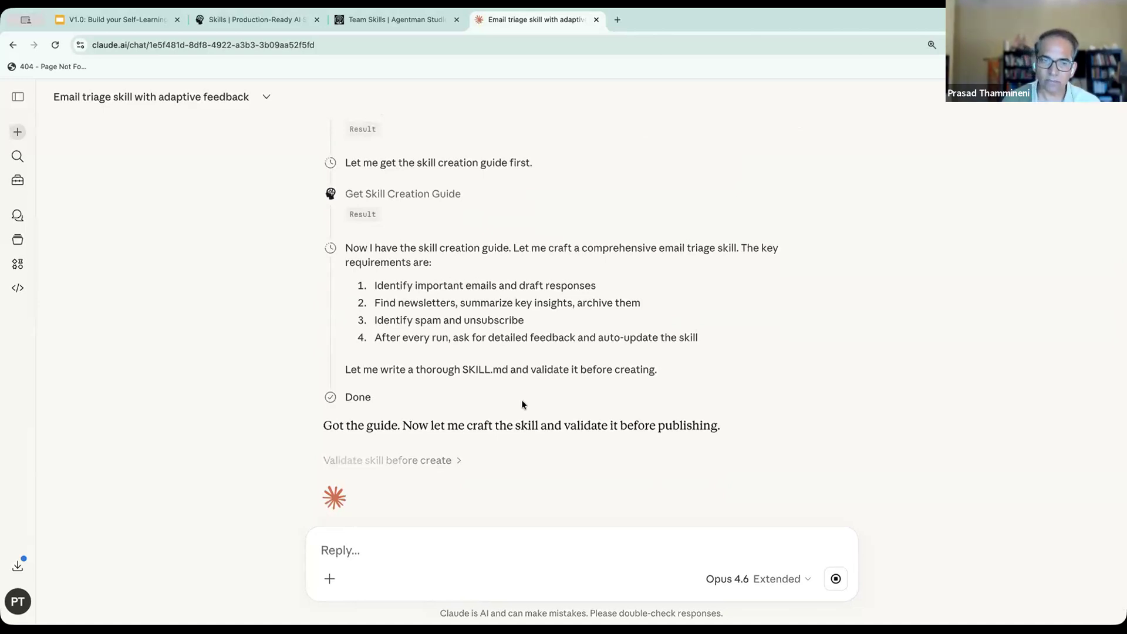
{"action": "scroll", "coordinate": [521, 399], "scroll_direction": "down", "scroll_amount": 1}
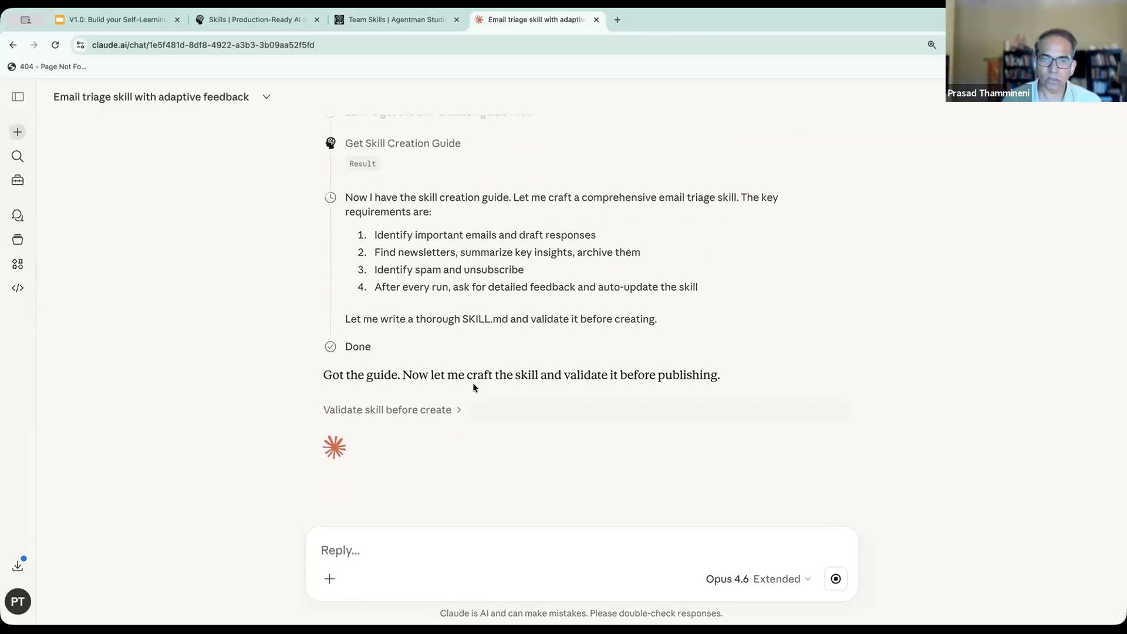
{"action": "left_click_drag", "start_coordinate": [402, 375], "coordinate": [707, 367]}
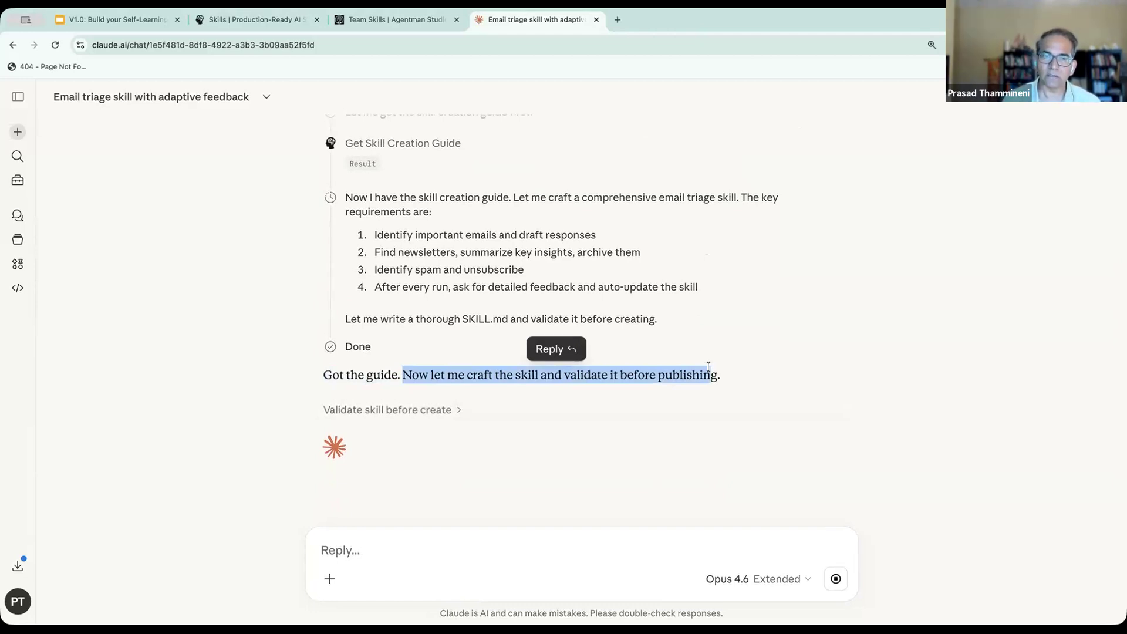
{"action": "scroll", "coordinate": [709, 365], "scroll_direction": "up", "scroll_amount": 3}
{"action": "scroll", "coordinate": [710, 365], "scroll_direction": "down", "scroll_amount": 2}
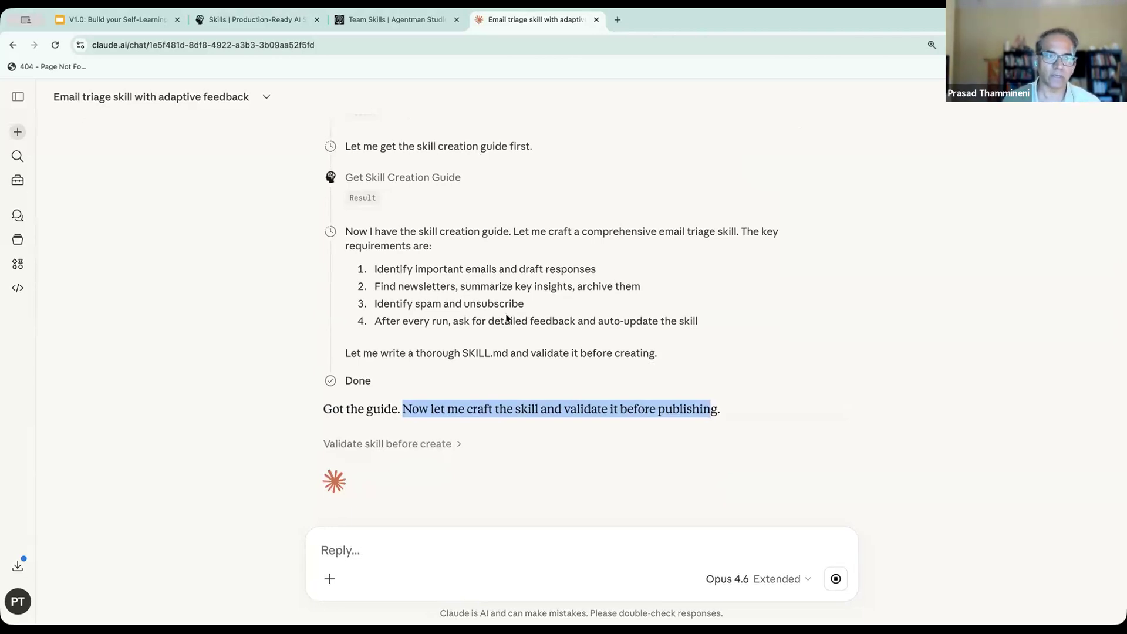
- Open the skills list in Claude's customization settings and expand the nestedbean-support-agent skill to see its files
{"action": "left_click", "coordinate": [18, 182]}
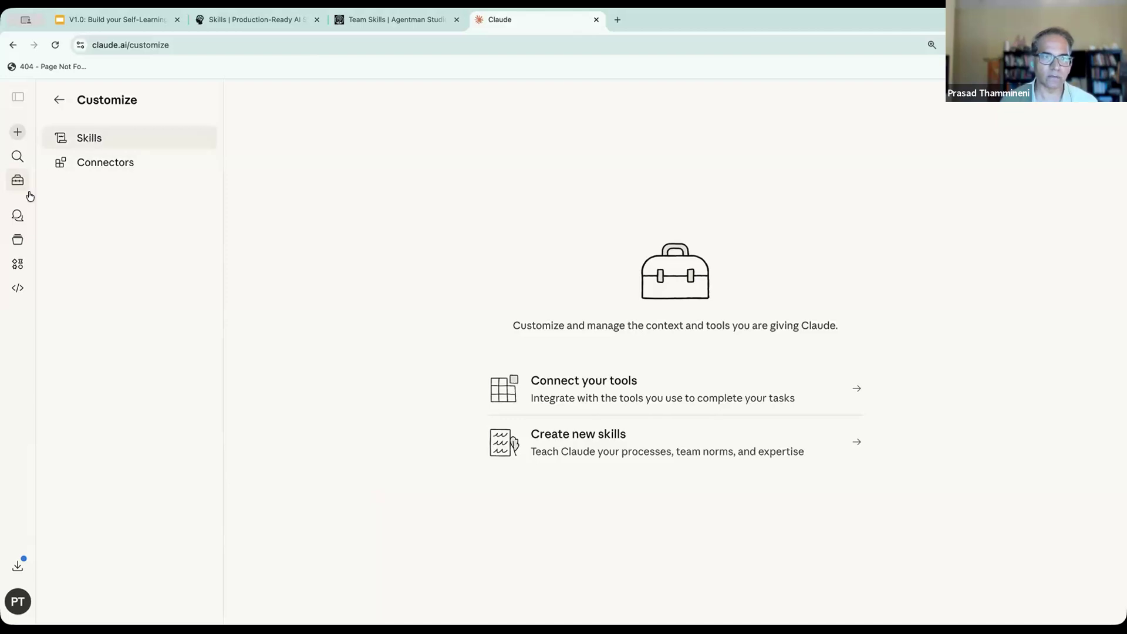
{"action": "left_click", "coordinate": [84, 139]}
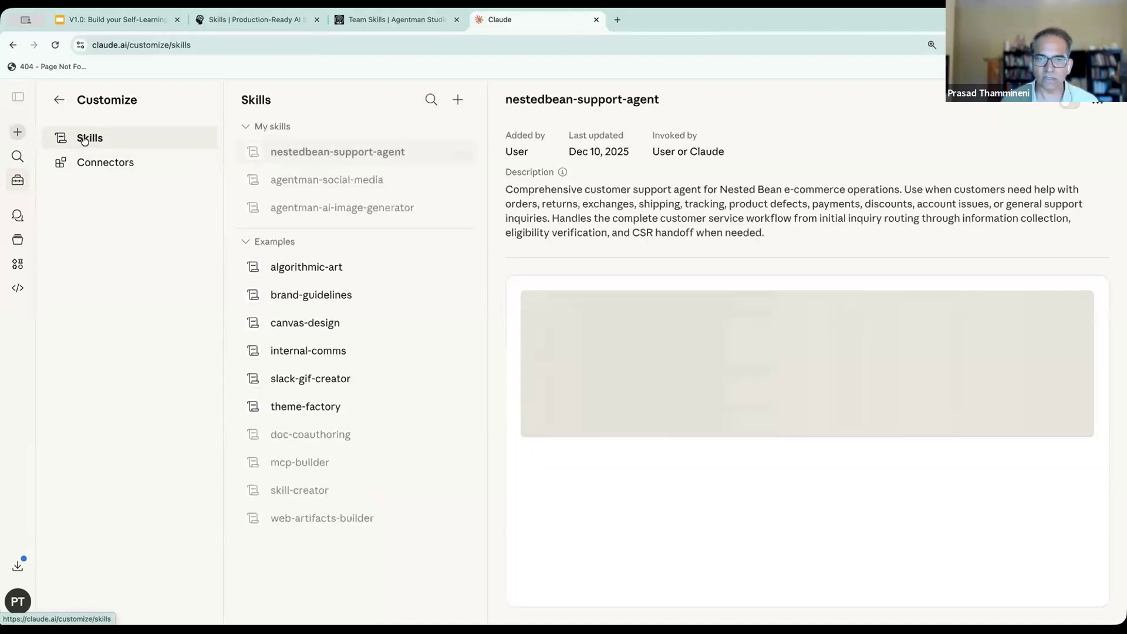
{"action": "left_click", "coordinate": [449, 158]}
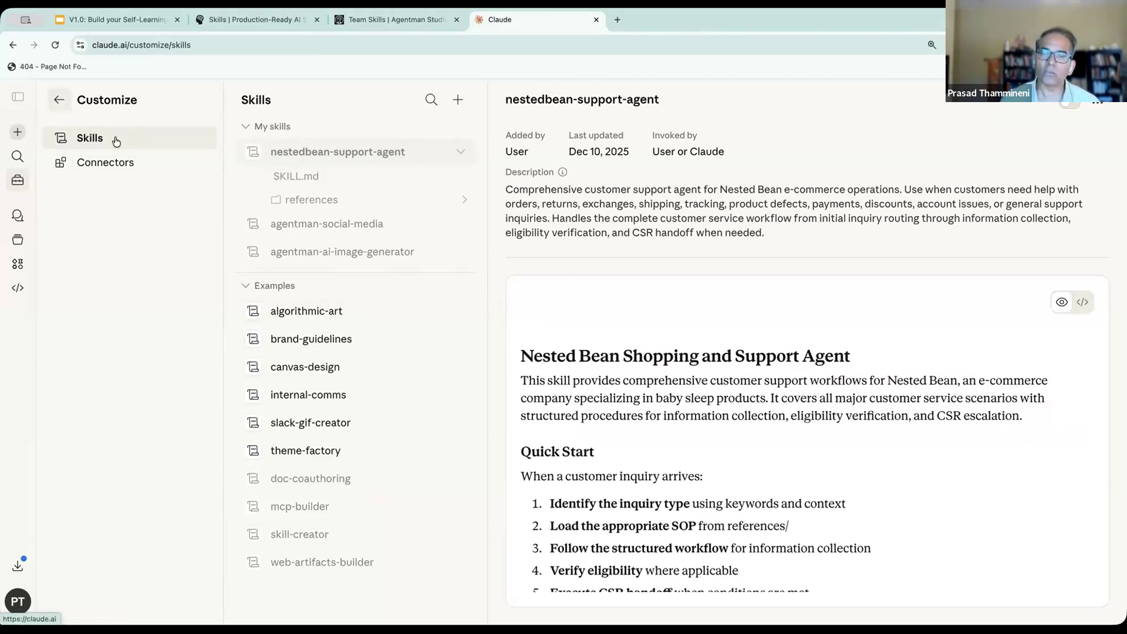
- Reopen the "Email triage skill with adaptive feedback" chat and check the skill creation progress at a smaller page zoom
{"action": "left_click", "coordinate": [60, 96]}
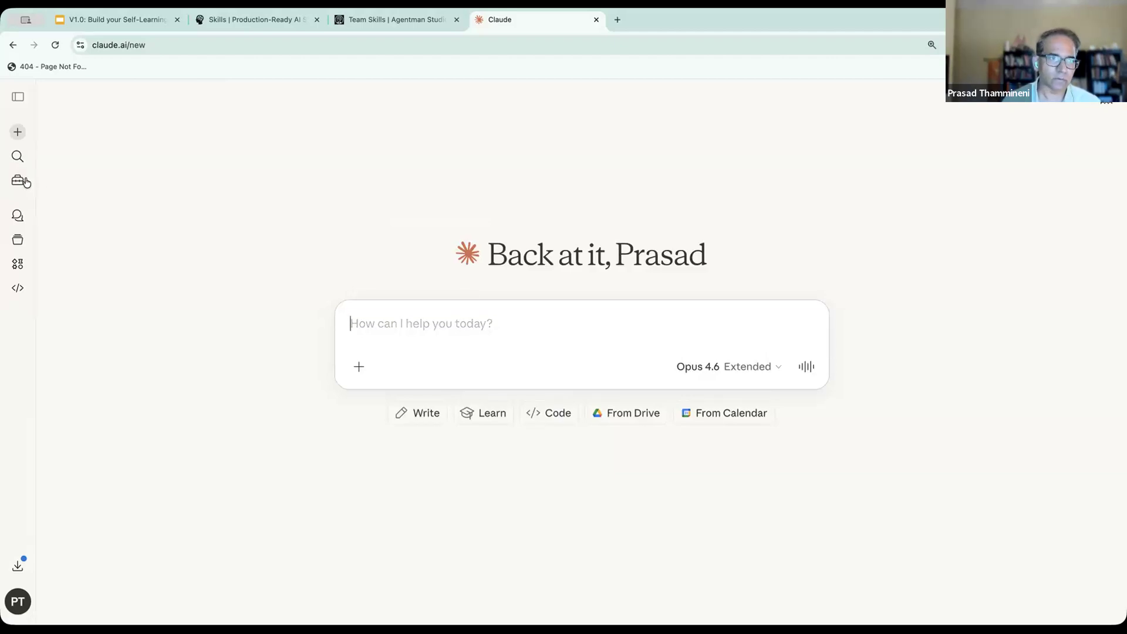
{"action": "left_click", "coordinate": [18, 217]}
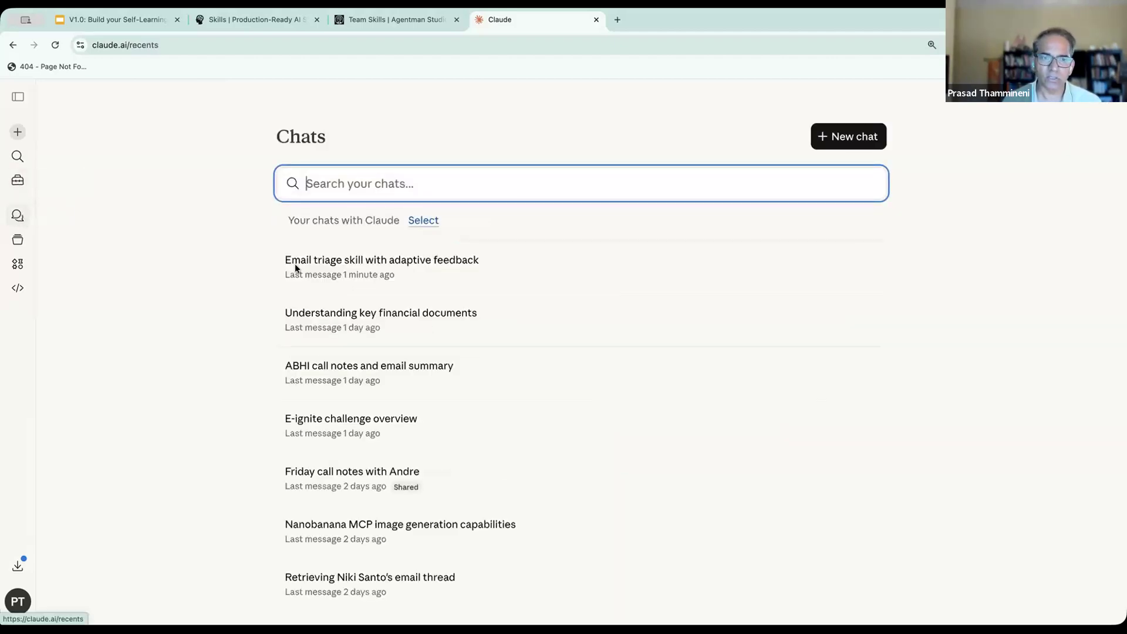
{"action": "left_click", "coordinate": [430, 259]}
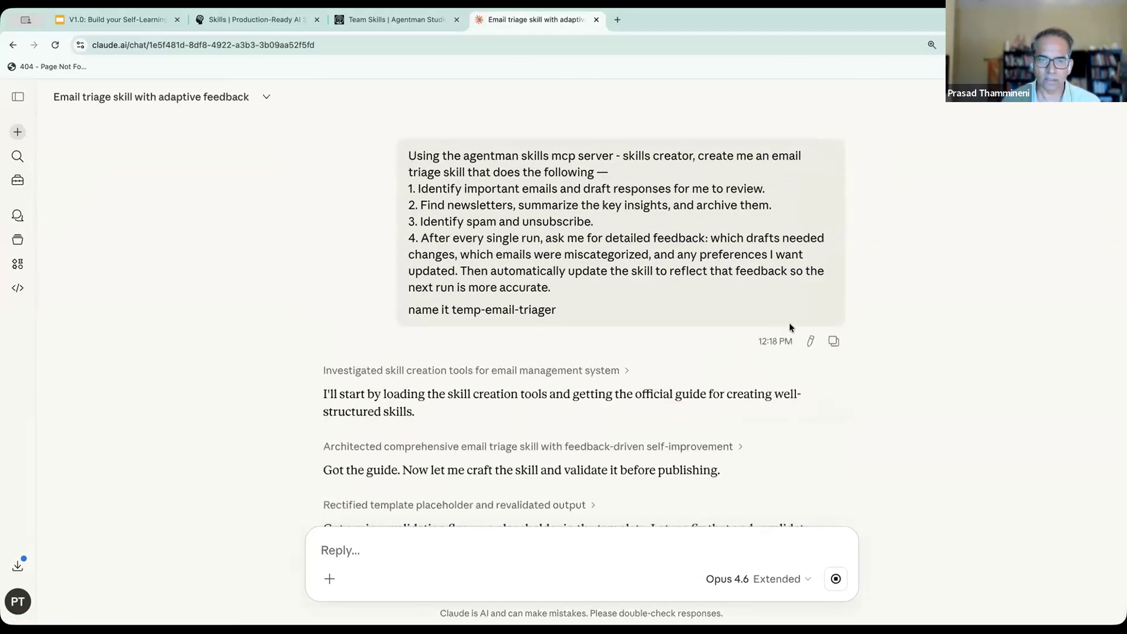
{"action": "scroll", "coordinate": [789, 323], "scroll_direction": "down", "scroll_amount": 3}
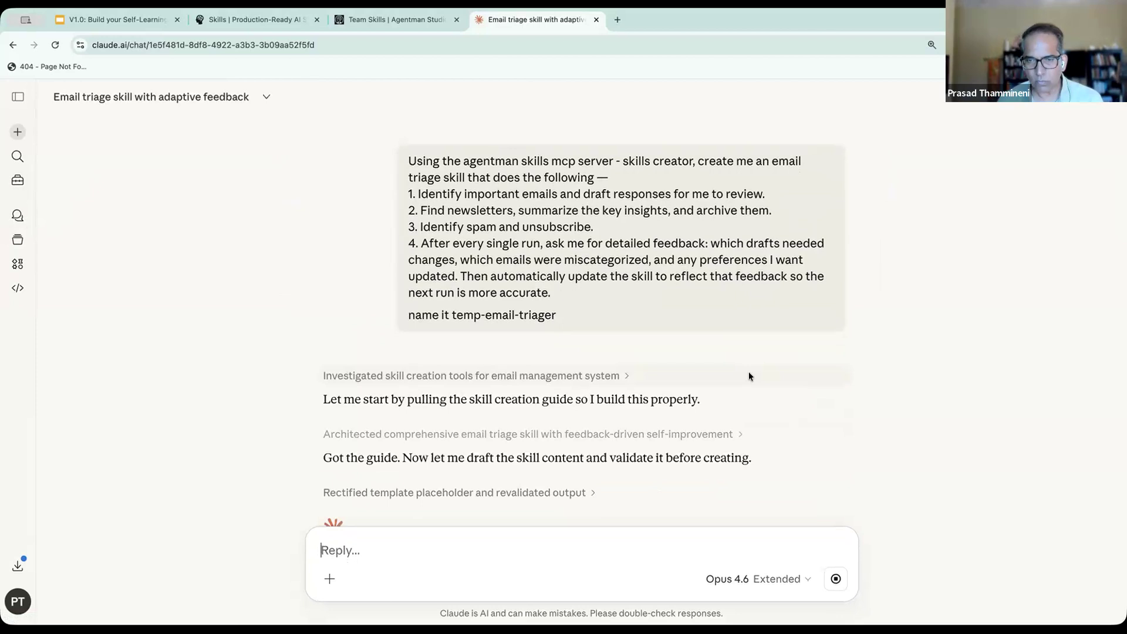
{"action": "key", "text": "ctrl+minus"}
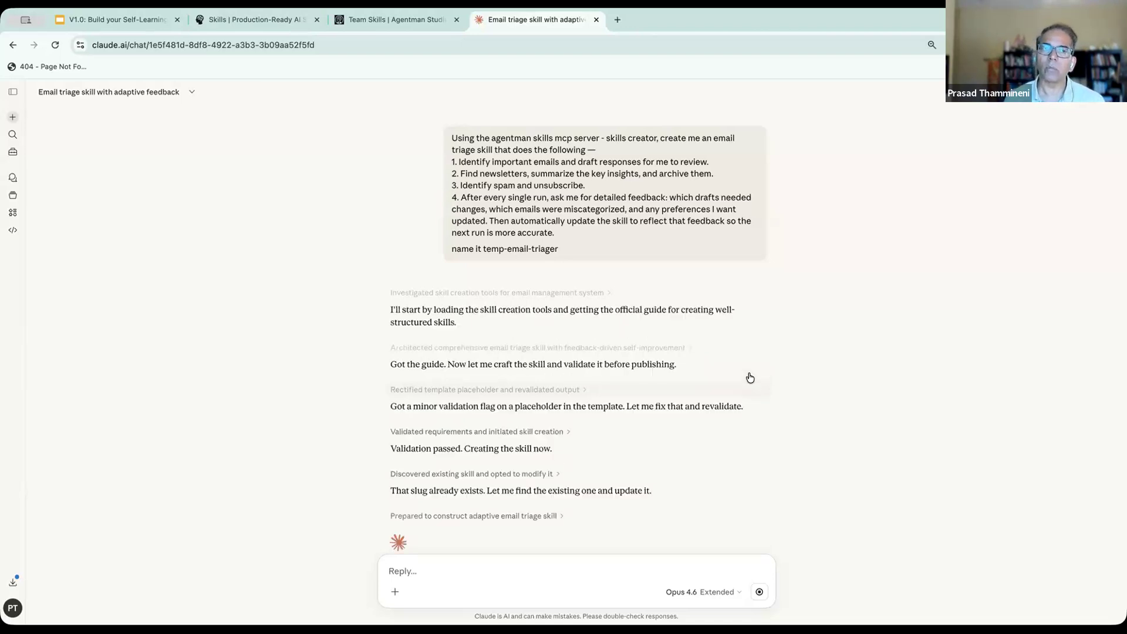
- Switch to Agentman Studio, search the public skills for pptx and open the agentman-pptx-style skill
{"action": "left_click", "coordinate": [362, 19]}
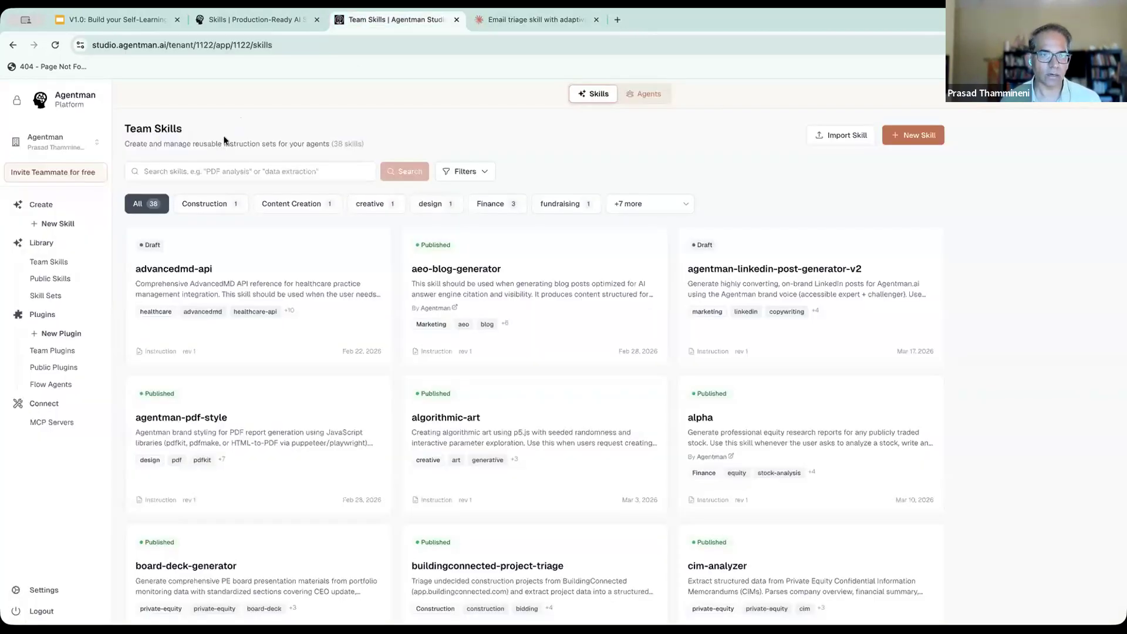
{"action": "left_click", "coordinate": [62, 262]}
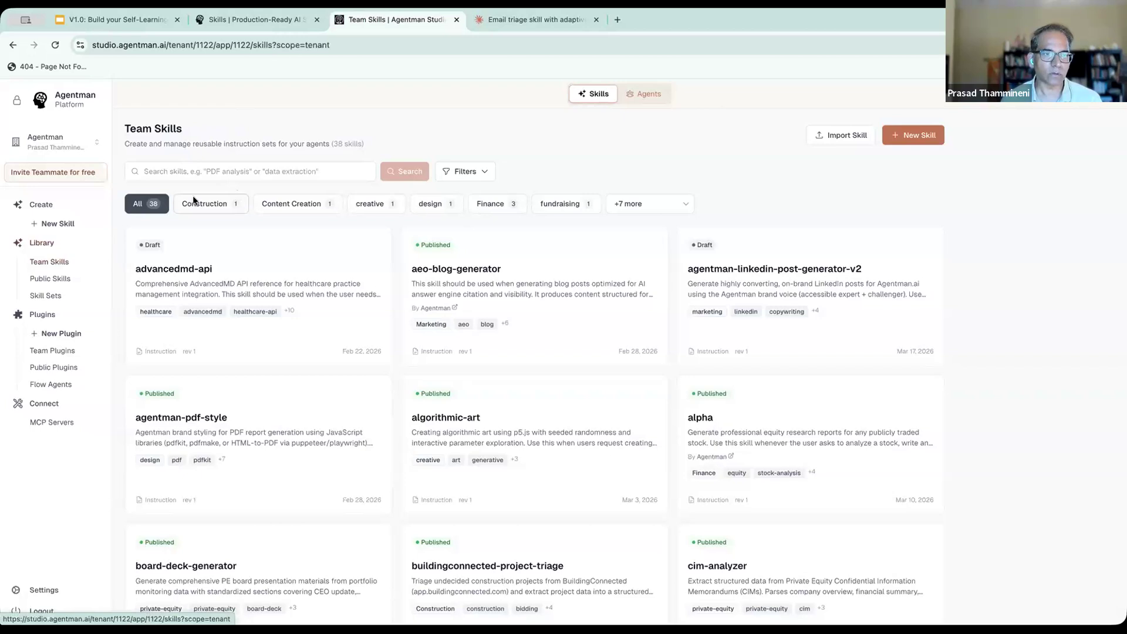
{"action": "left_click", "coordinate": [50, 278]}
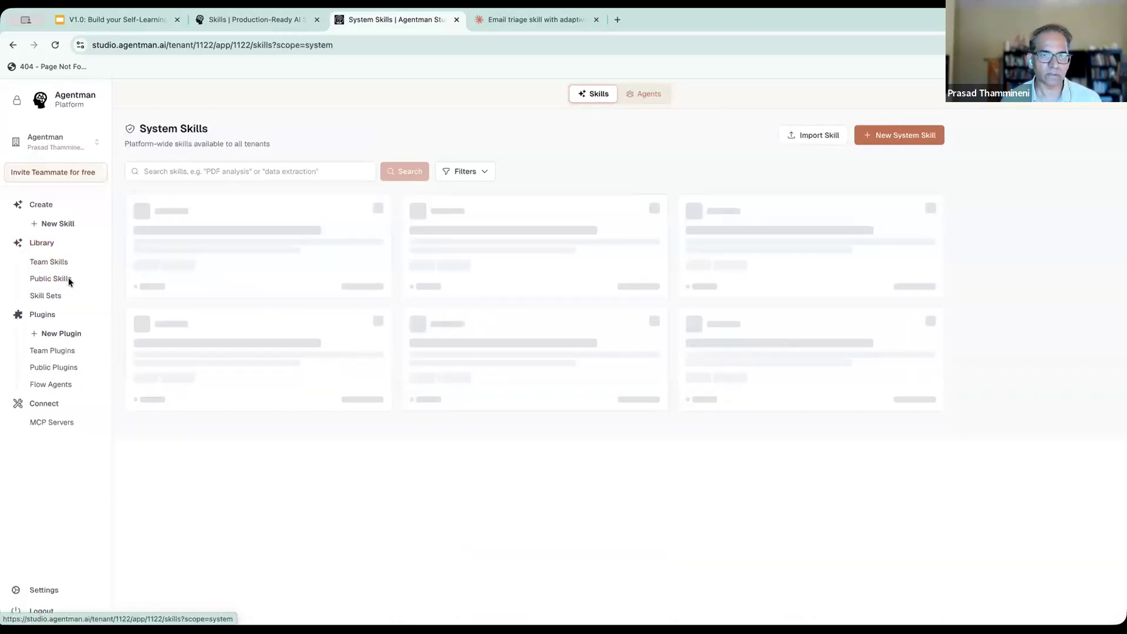
{"action": "left_click", "coordinate": [233, 176]}
{"action": "type", "text": "pptx"}
{"action": "key", "text": "Return"}
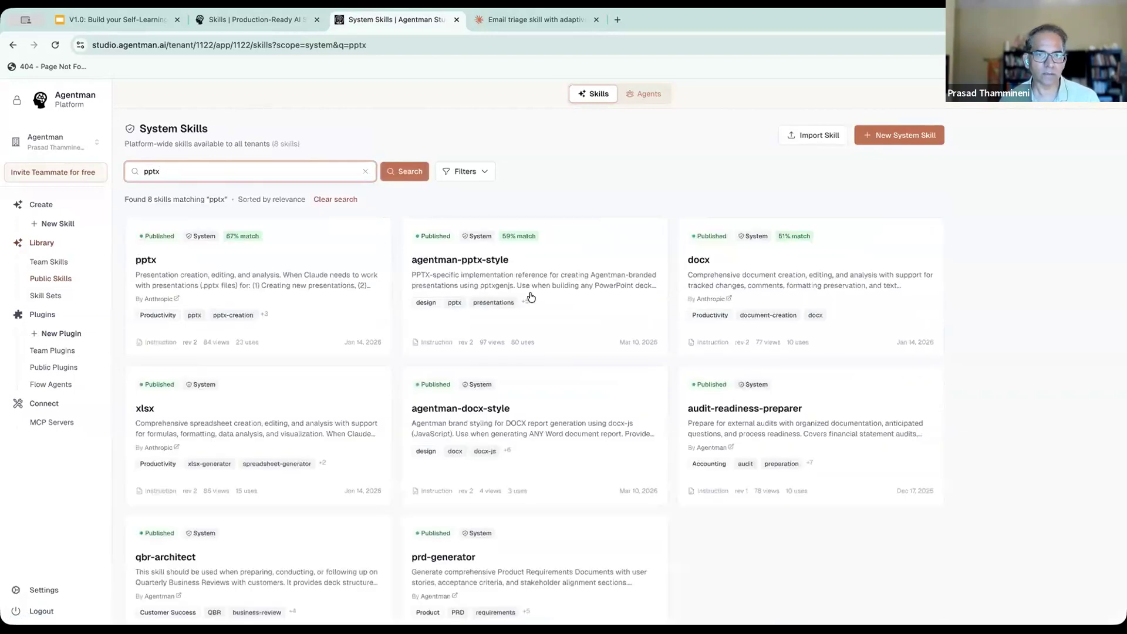
{"action": "left_click", "coordinate": [485, 259]}
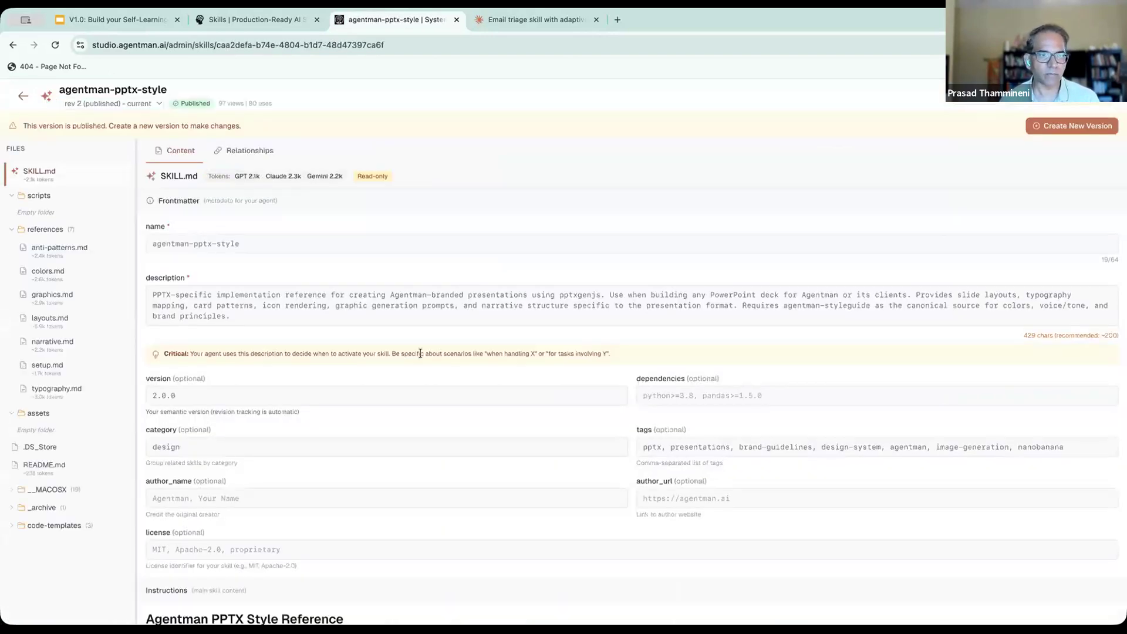
- Read through the agentman-pptx-style SKILL.md, covering color roles, typography, background alternation and the list of reference files
{"action": "scroll", "coordinate": [420, 353], "scroll_direction": "down", "scroll_amount": 10}
{"action": "scroll", "coordinate": [420, 357], "scroll_direction": "down", "scroll_amount": 5}
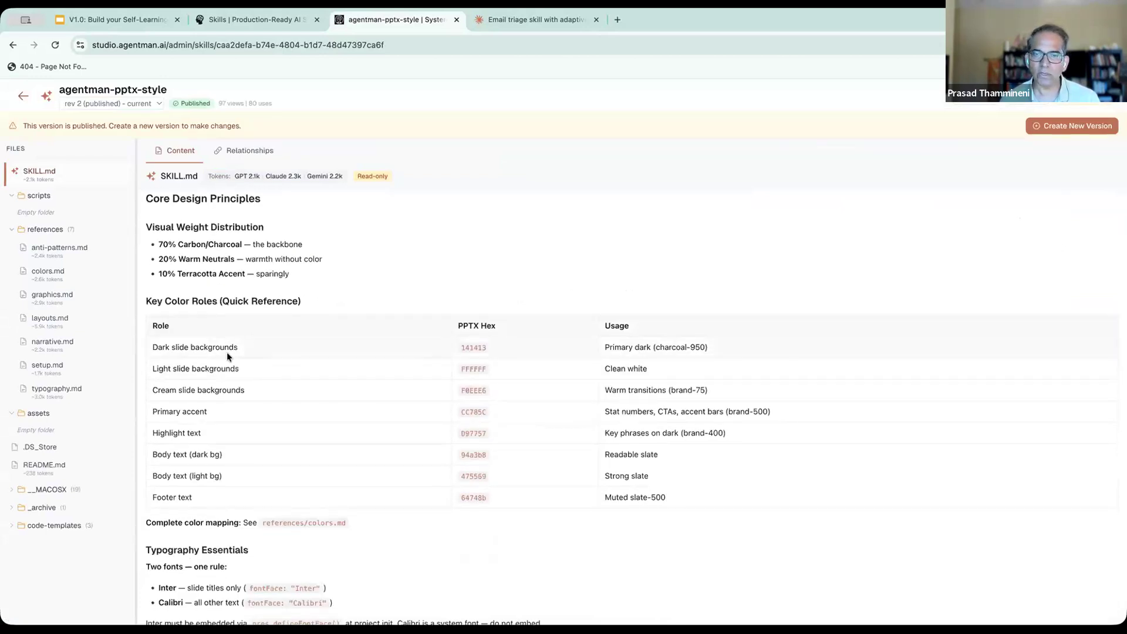
{"action": "scroll", "coordinate": [227, 353], "scroll_direction": "down", "scroll_amount": 5}
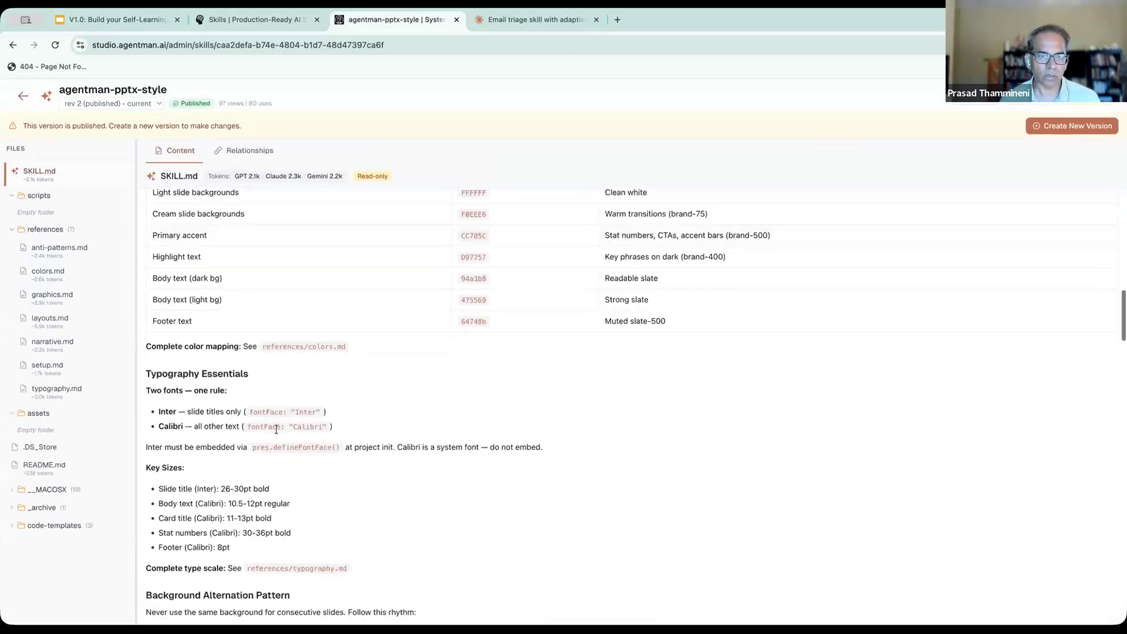
{"action": "scroll", "coordinate": [258, 434], "scroll_direction": "down", "scroll_amount": 2}
{"action": "left_click_drag", "start_coordinate": [146, 332], "coordinate": [344, 351]}
{"action": "scroll", "coordinate": [342, 350], "scroll_direction": "down", "scroll_amount": 4}
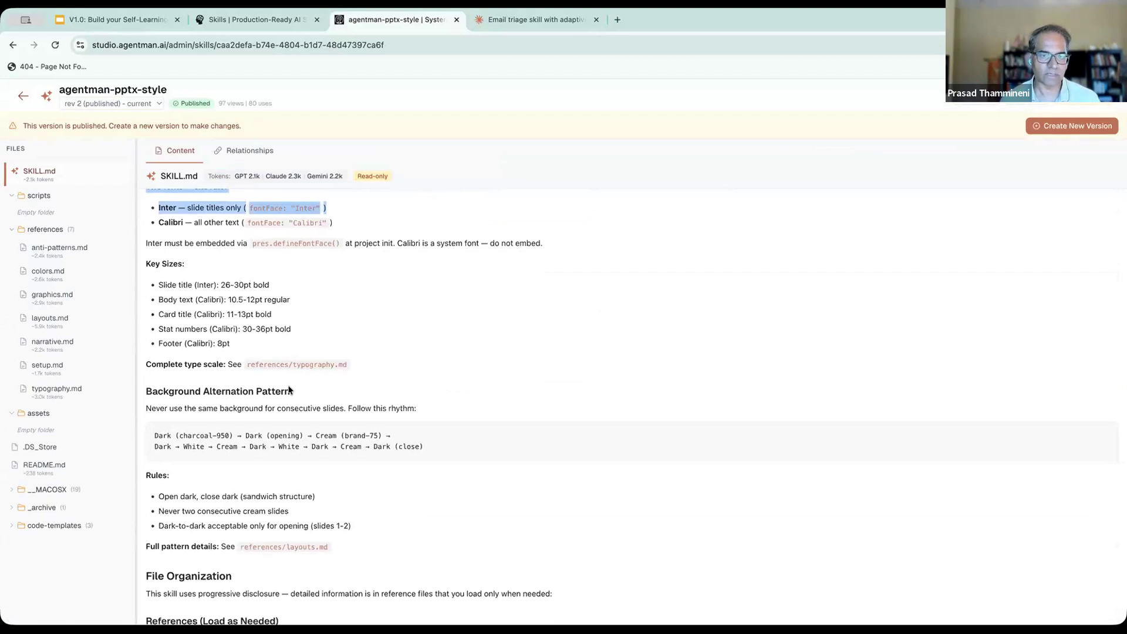
{"action": "scroll", "coordinate": [290, 390], "scroll_direction": "down", "scroll_amount": 8}
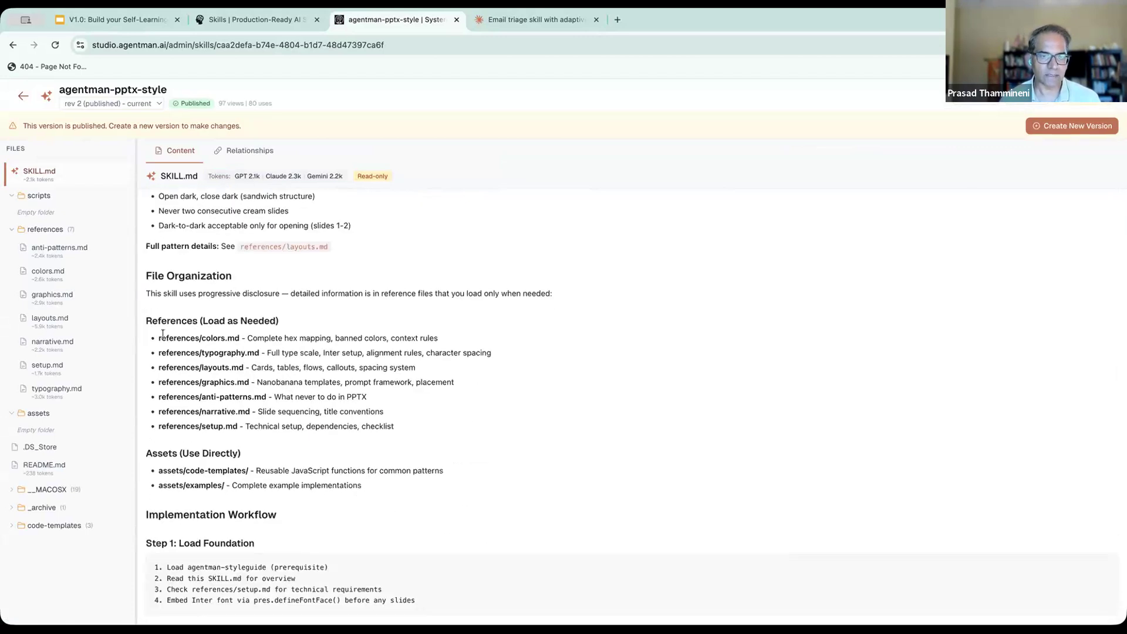
{"action": "left_click_drag", "start_coordinate": [159, 338], "coordinate": [460, 428]}
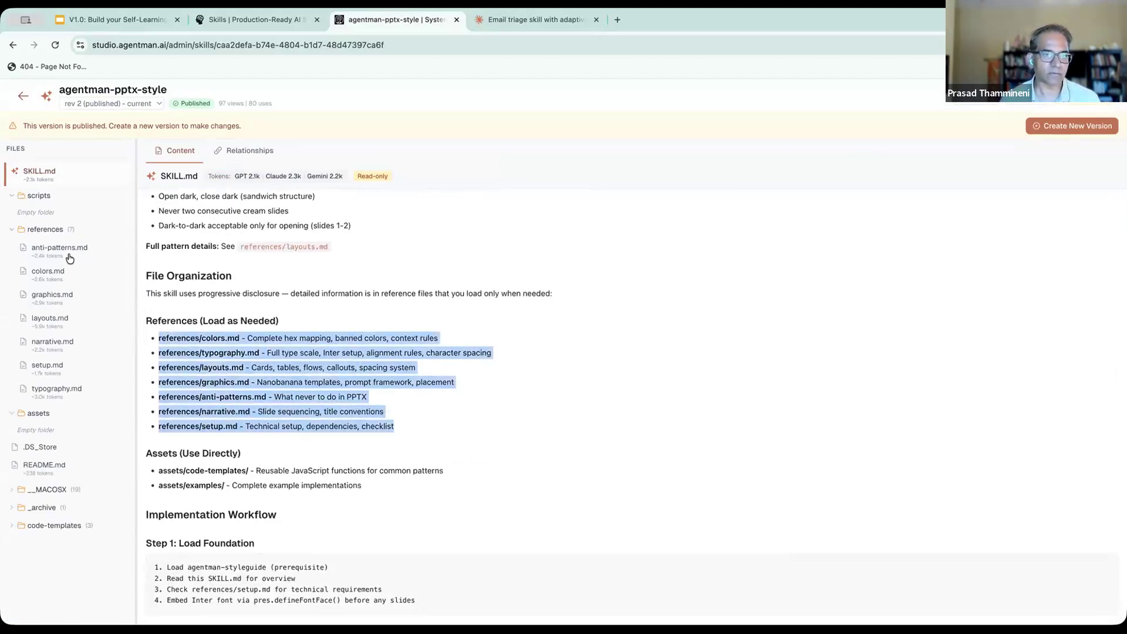
- View the skill's reference files colors.md, graphics.md, layouts.md and narrative.md one after another
{"action": "left_click", "coordinate": [49, 271]}
{"action": "left_click", "coordinate": [45, 295]}
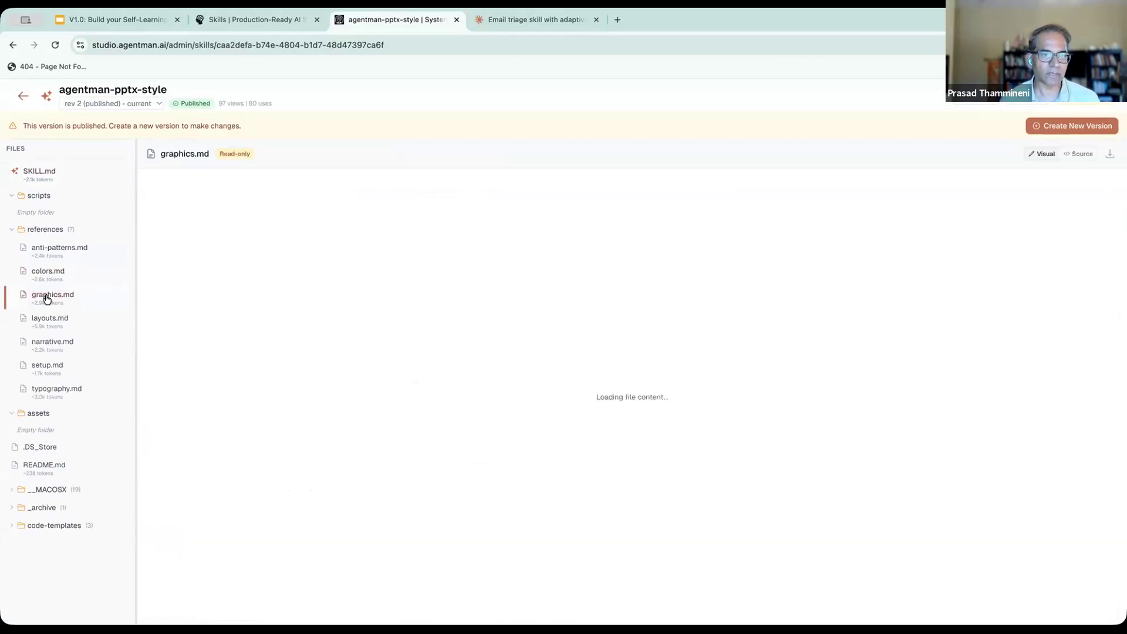
{"action": "left_click", "coordinate": [47, 318]}
{"action": "left_click", "coordinate": [48, 342]}
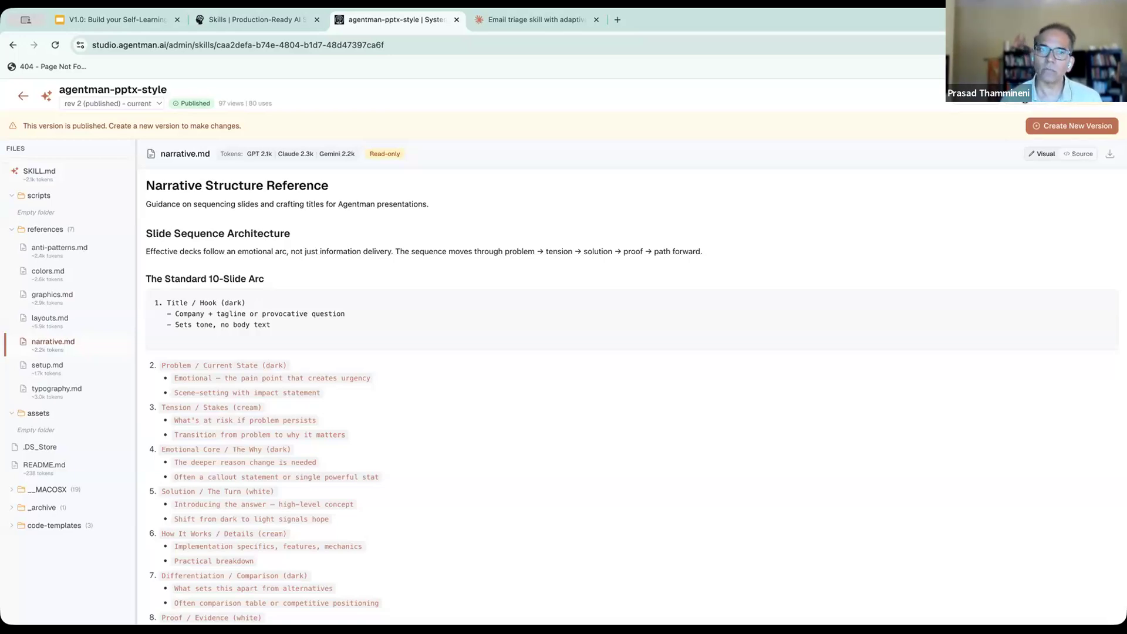
- Check the skill creation progress in the Claude chat, and search the Agentman Studio team skills for temp
{"action": "left_click", "coordinate": [497, 23]}
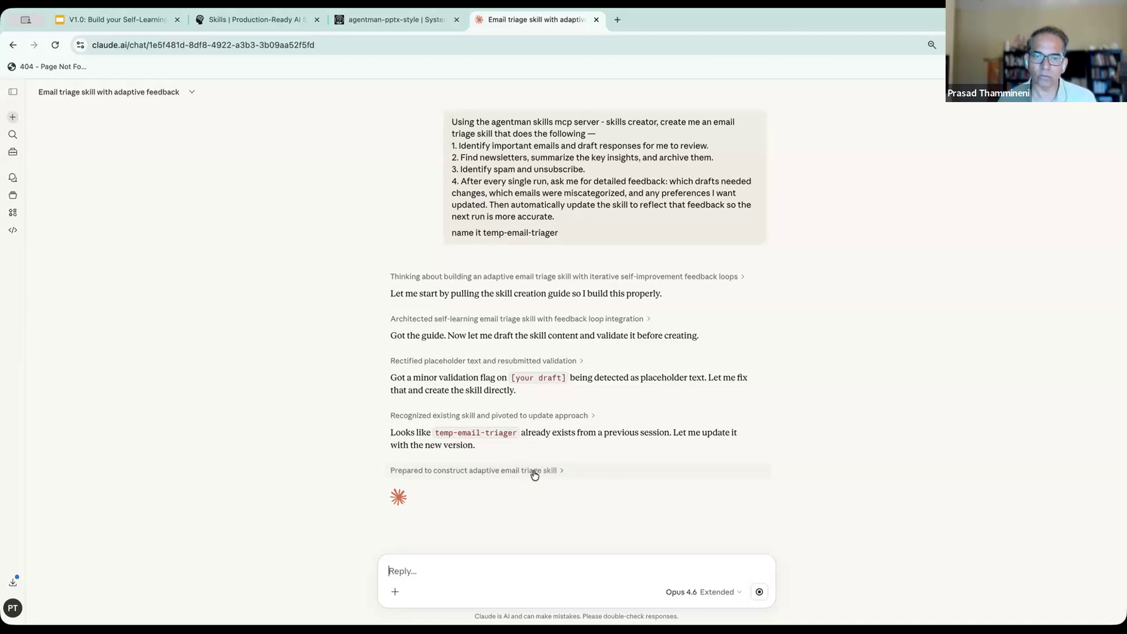
{"action": "left_click", "coordinate": [374, 22]}
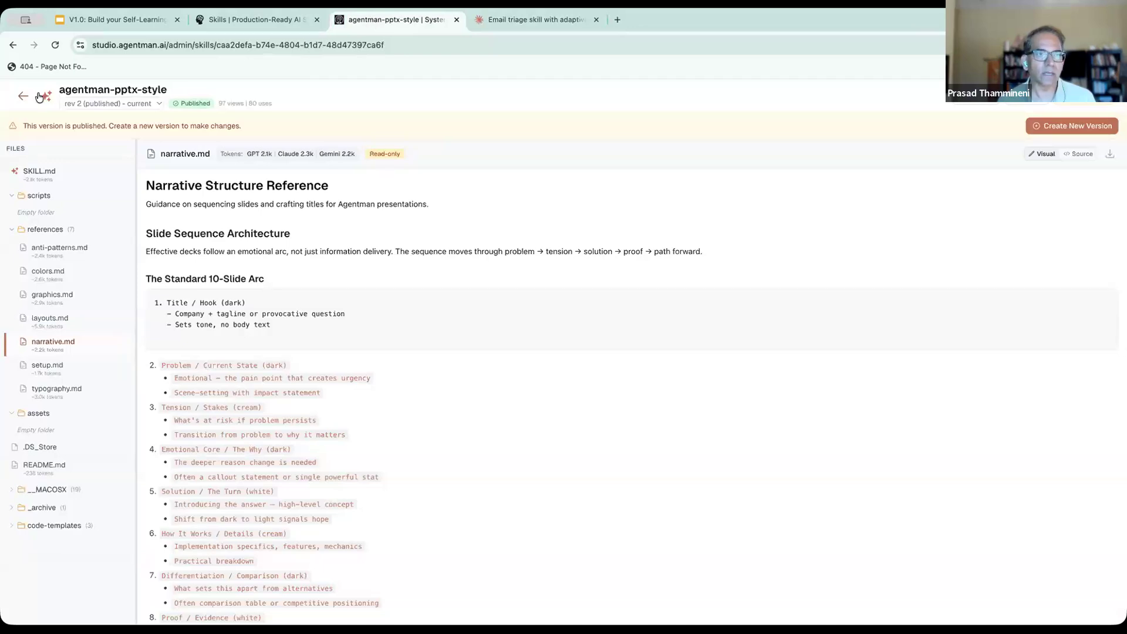
{"action": "left_click", "coordinate": [13, 96]}
{"action": "left_click", "coordinate": [49, 261]}
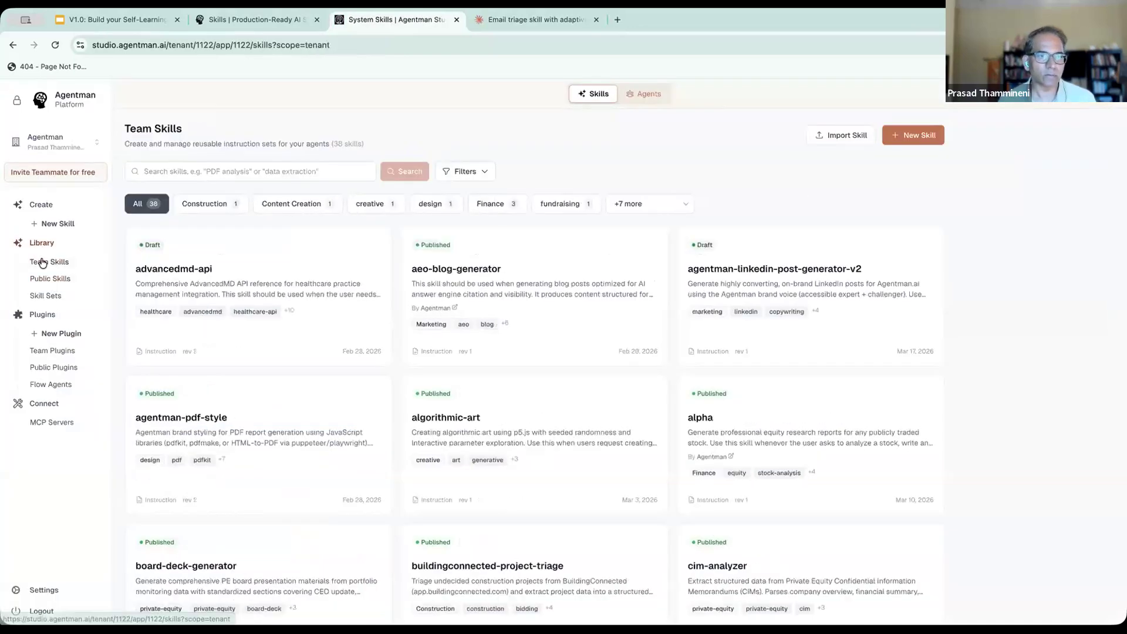
{"action": "left_click", "coordinate": [216, 170]}
{"action": "type", "text": "temo"}
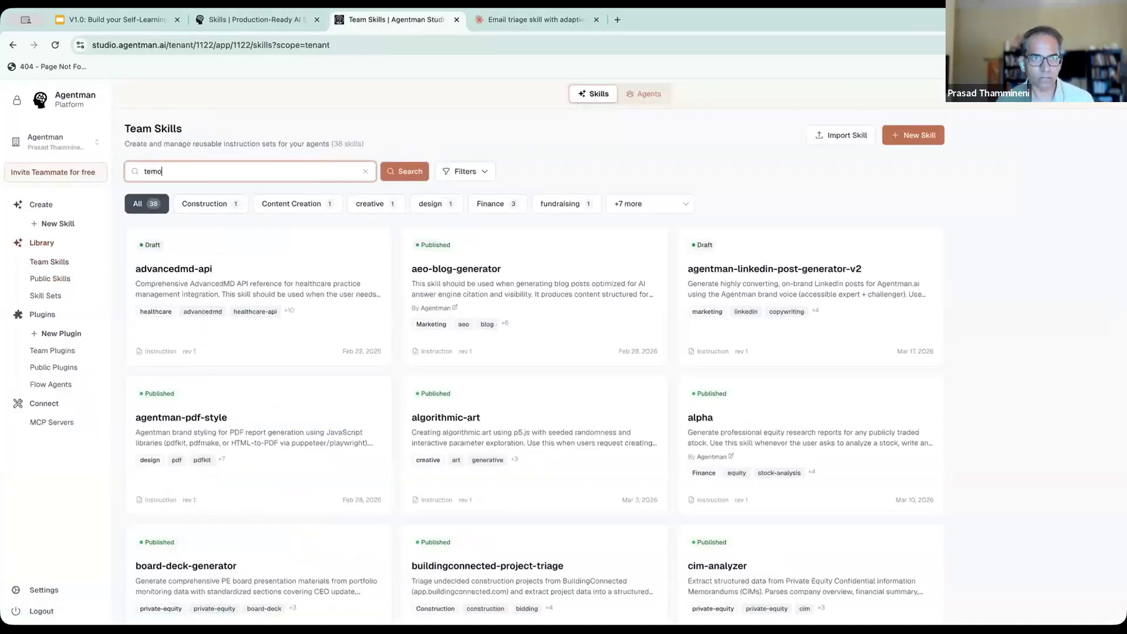
{"action": "key", "text": "Return"}
{"action": "key", "text": "BackSpace"}
{"action": "type", "text": "p"}
{"action": "key", "text": "Return"}
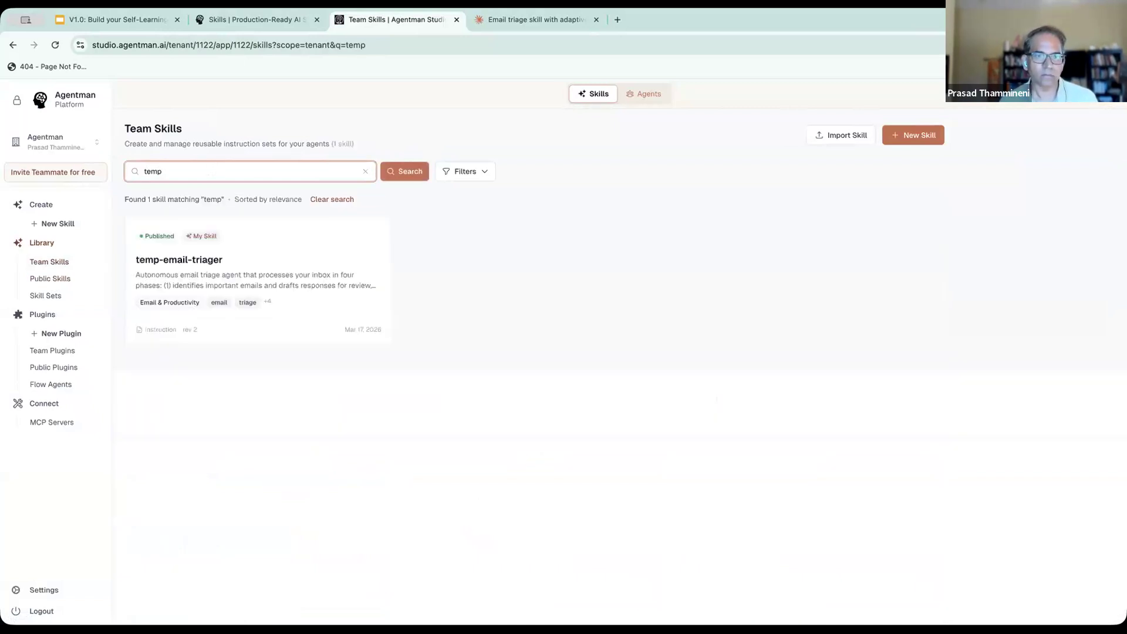
- Open the temp-email-triager skill and review its SKILL.md metadata and phase instructions
{"action": "left_click", "coordinate": [186, 262]}
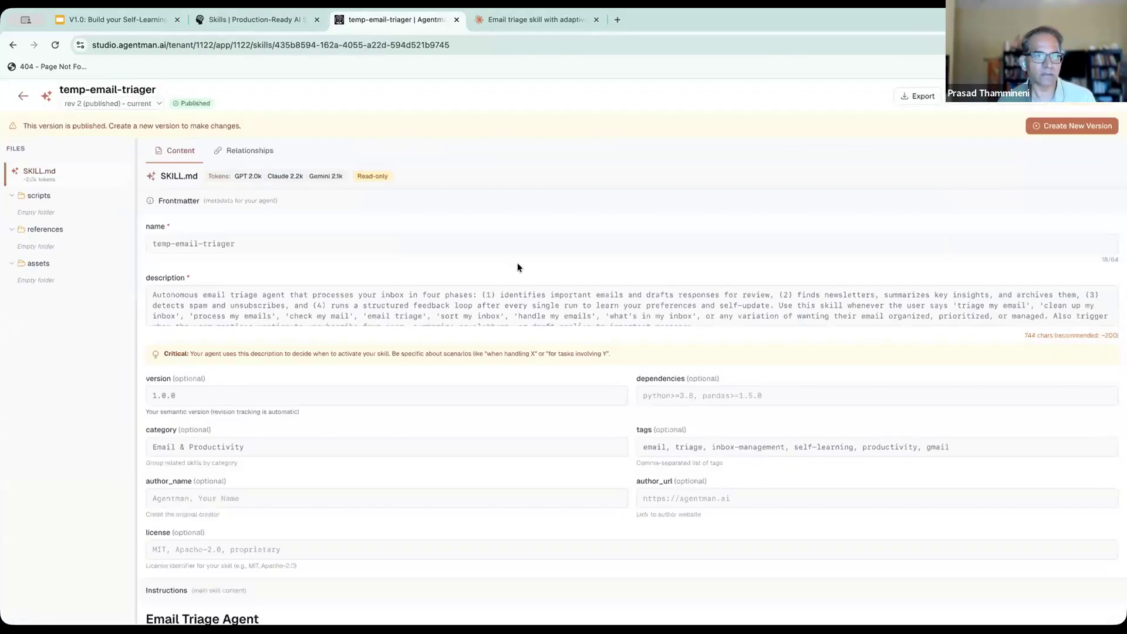
{"action": "scroll", "coordinate": [480, 460], "scroll_direction": "down", "scroll_amount": 13}
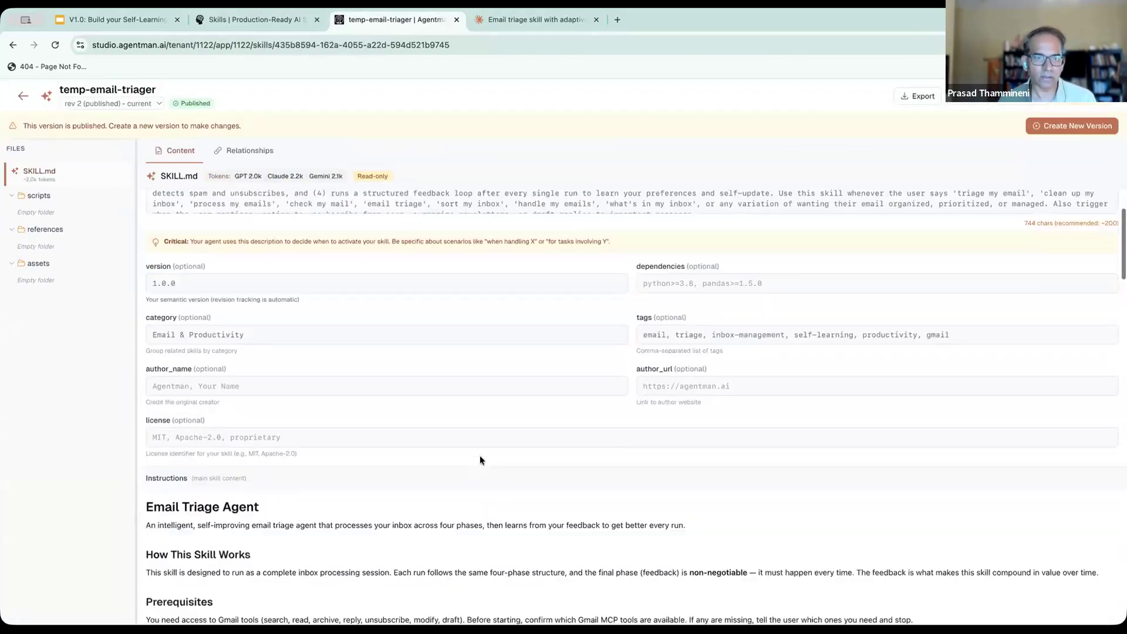
{"action": "scroll", "coordinate": [480, 458], "scroll_direction": "down", "scroll_amount": 9}
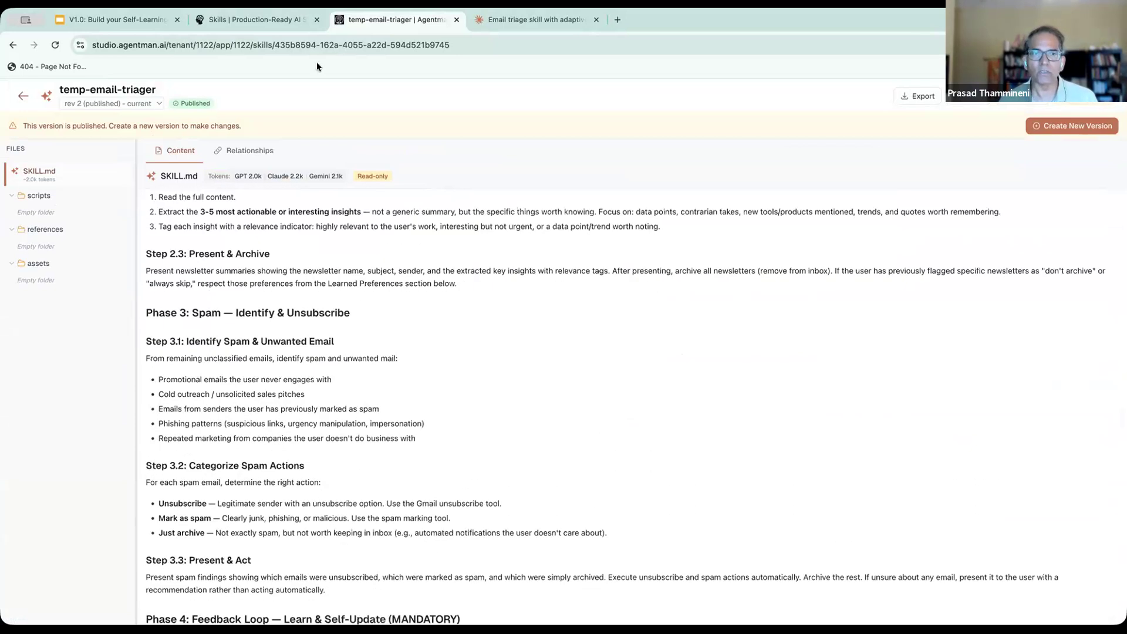
- Revisit the AgentSkills page and the presentation, and read Claude's summary of the finished temp-email-triager skill in the chat
{"action": "left_click", "coordinate": [248, 21]}
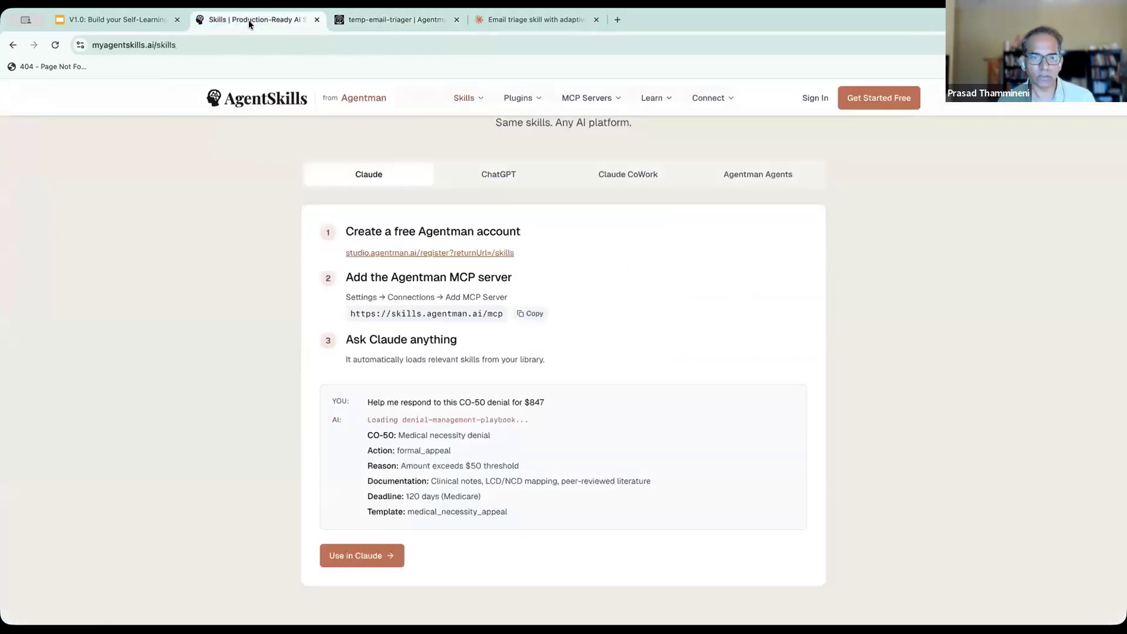
{"action": "left_click", "coordinate": [481, 22]}
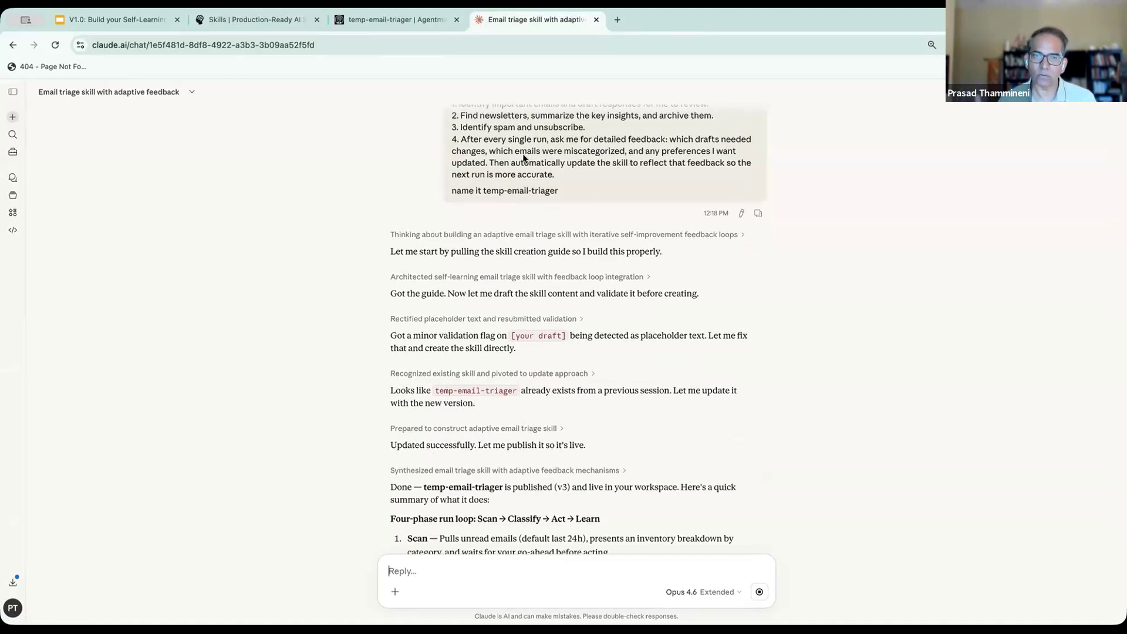
{"action": "left_click", "coordinate": [376, 21]}
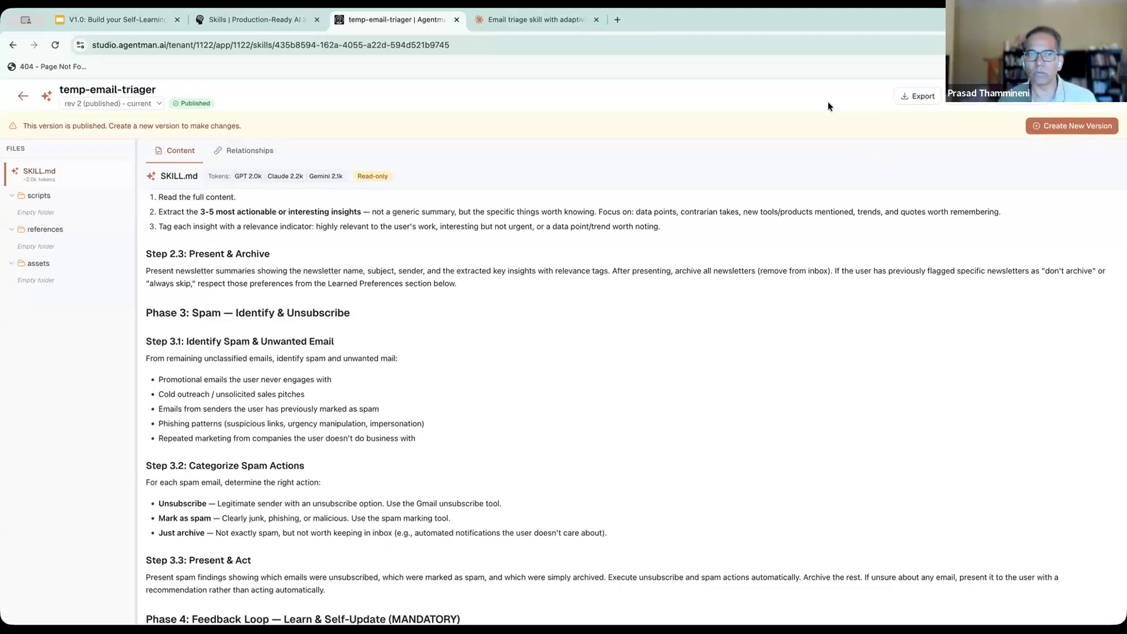
{"action": "left_click", "coordinate": [245, 23]}
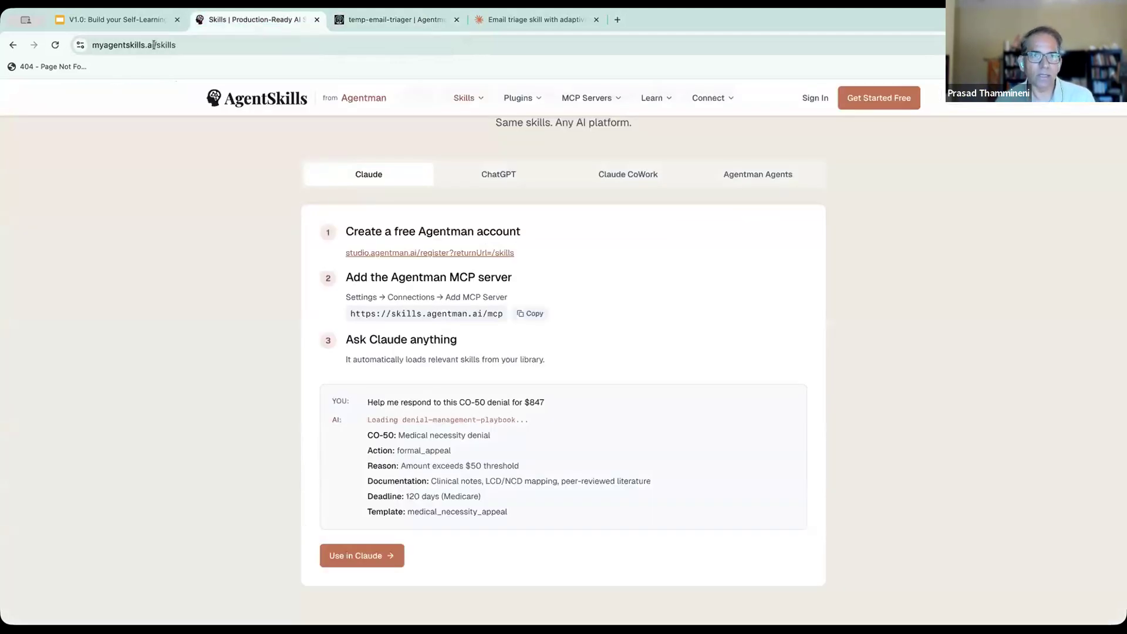
{"action": "left_click", "coordinate": [128, 20]}
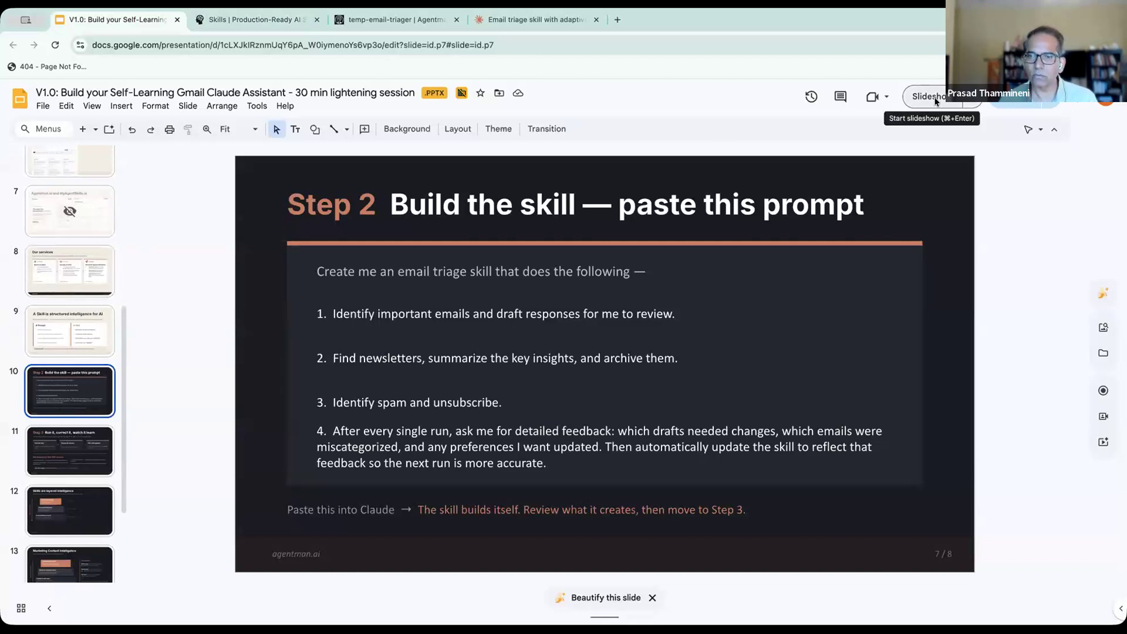
{"action": "left_click", "coordinate": [501, 21]}
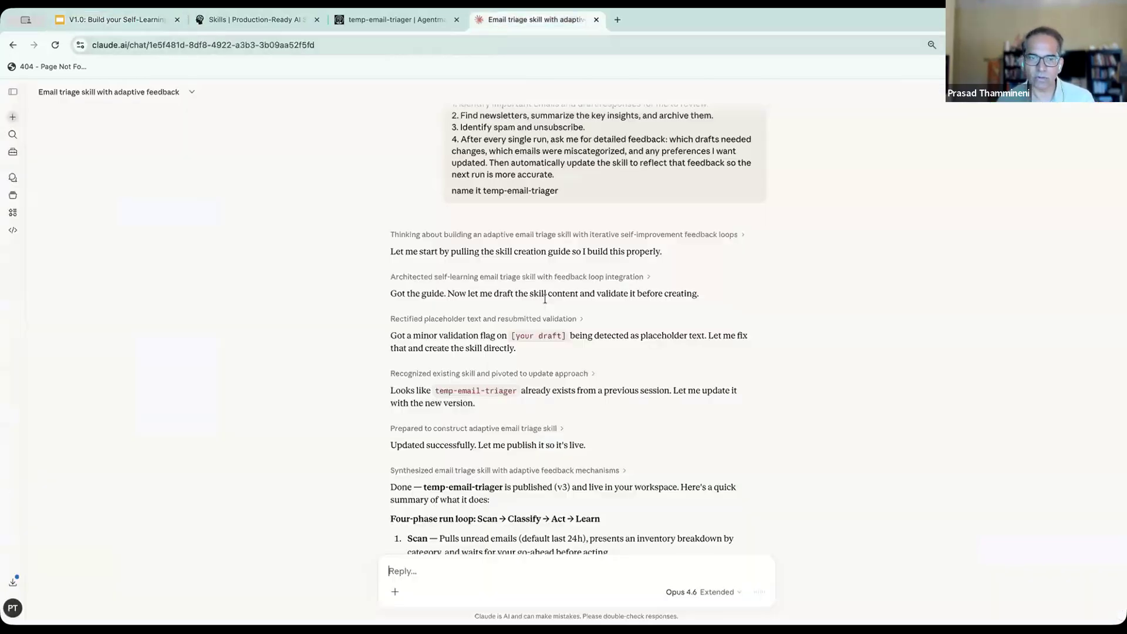
{"action": "scroll", "coordinate": [568, 376], "scroll_direction": "down", "scroll_amount": 5}
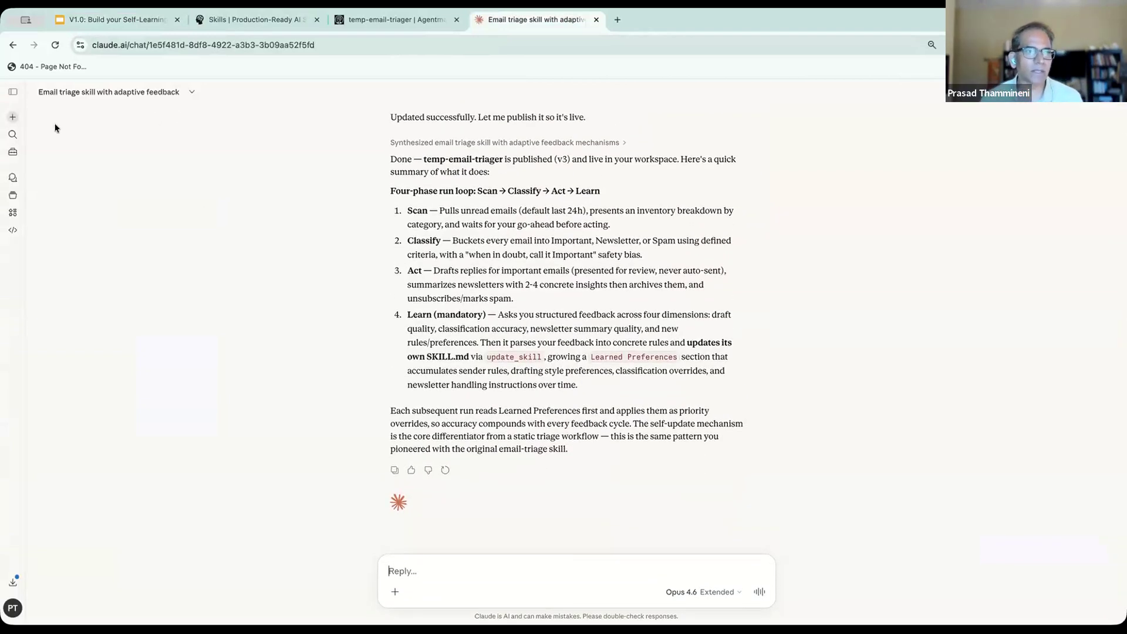
- Start a new Claude chat, enter "triage m" as the beginning of the prompt and look at the attachment and connector options
{"action": "left_click", "coordinate": [12, 116]}
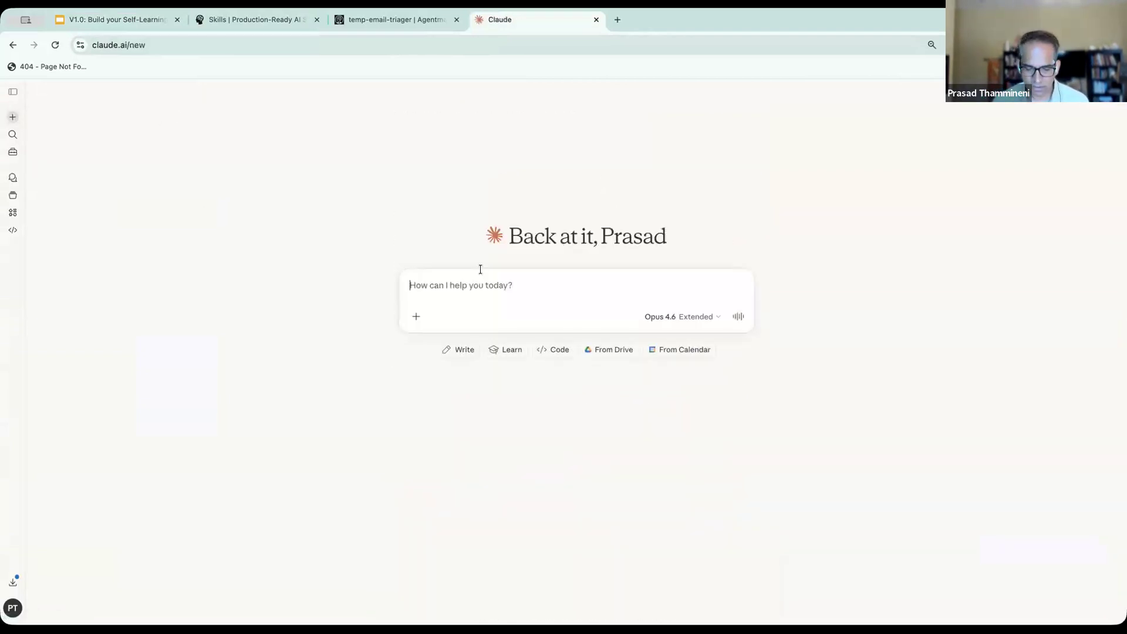
{"action": "type", "text": "triage m"}
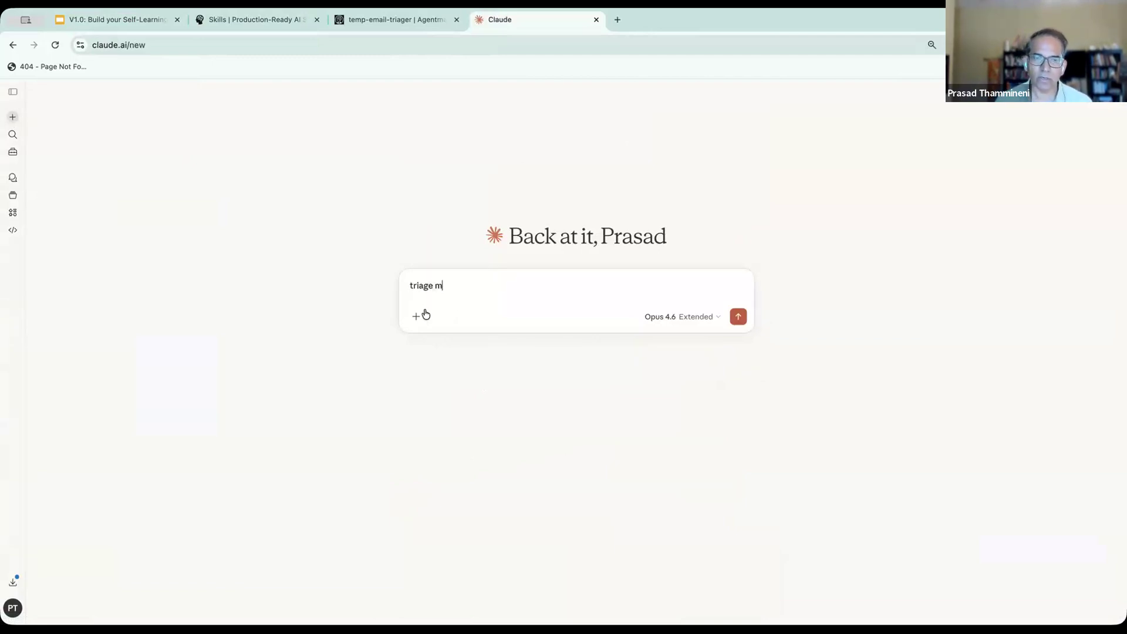
{"action": "left_click", "coordinate": [416, 318]}
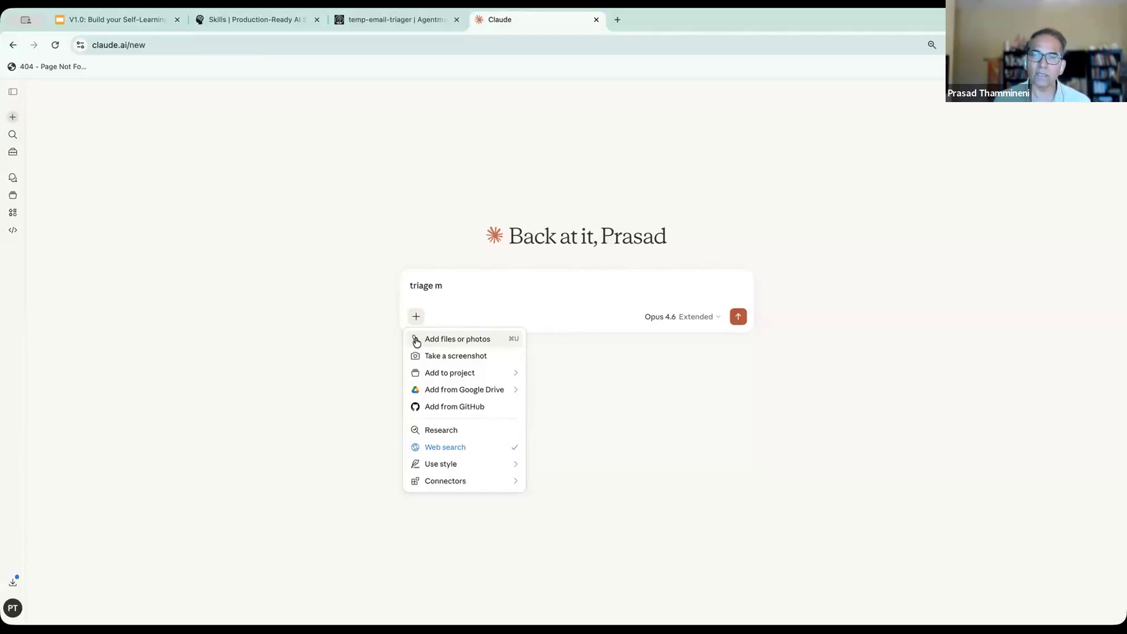
{"action": "key", "text": "Escape"}
- Open the Gmail inbox in a new browser tab and show Google Tasks beside it
{"action": "key", "text": "super+t"}
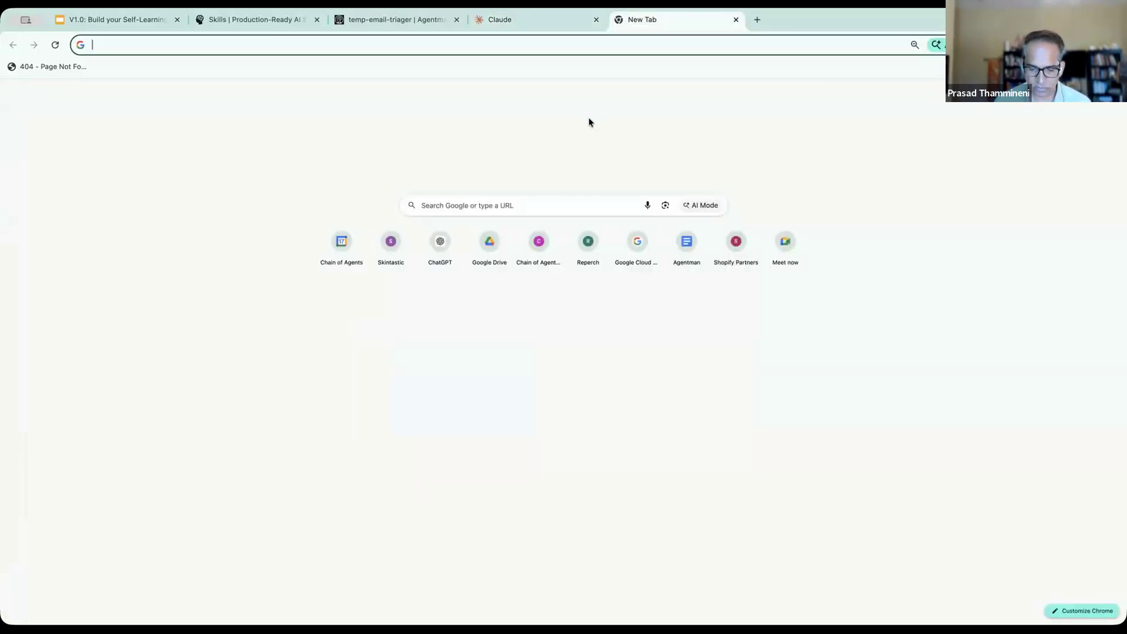
{"action": "type", "text": "gmail.com"}
{"action": "key", "text": "Return"}
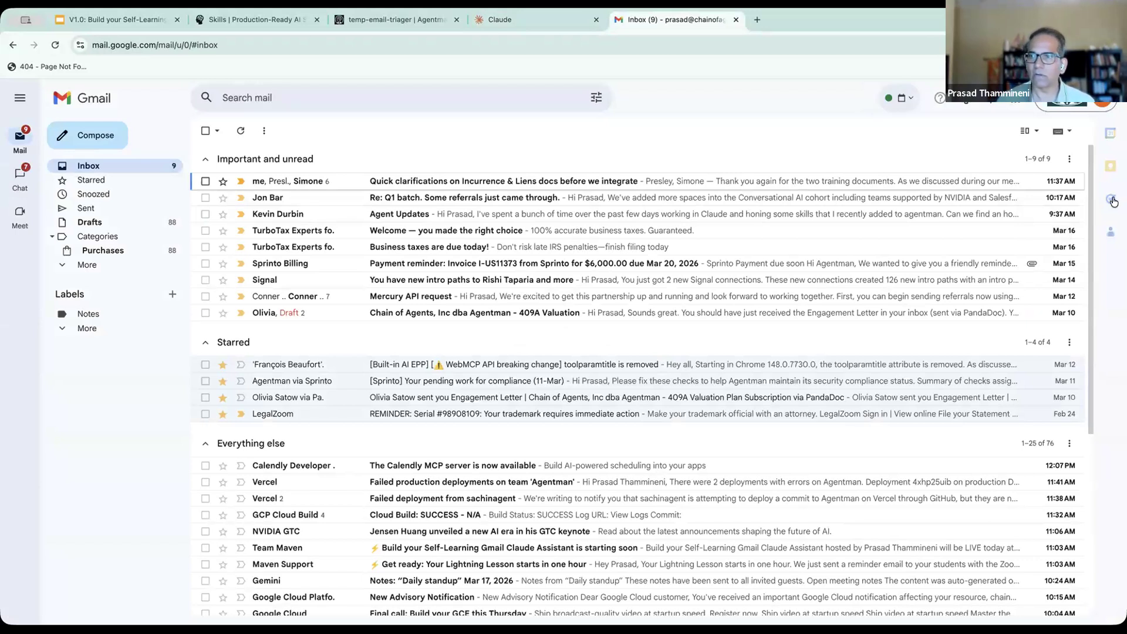
{"action": "left_click", "coordinate": [1111, 200]}
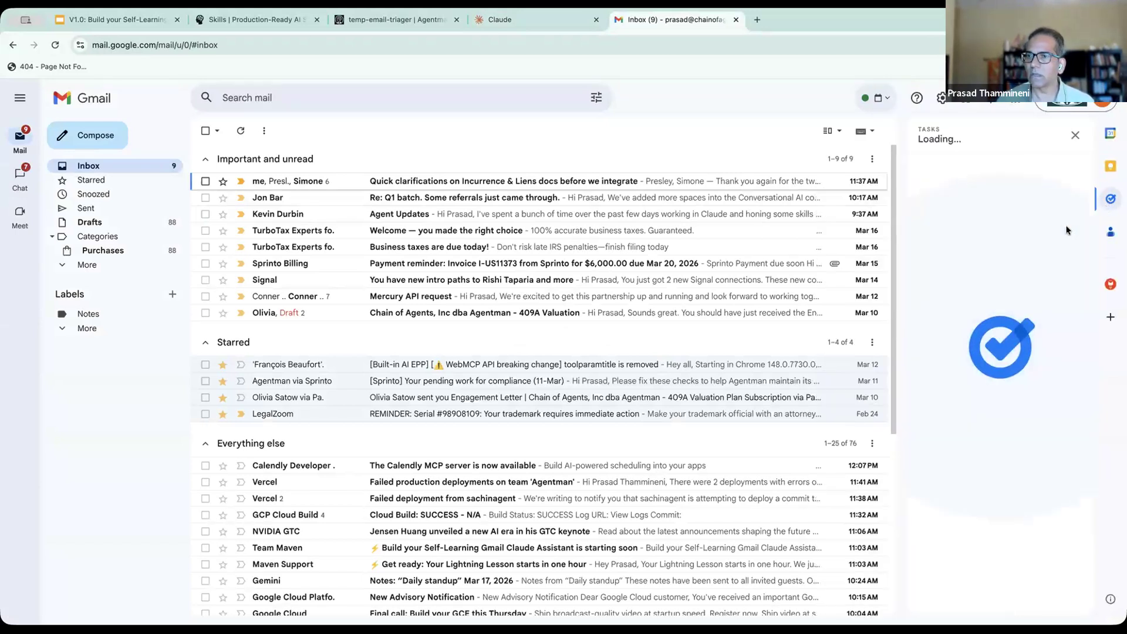
- Look through the entries of the My Tasks list beside the Gmail inbox
{"action": "scroll", "coordinate": [1018, 346], "scroll_direction": "down", "scroll_amount": 5}
{"action": "scroll", "coordinate": [1018, 347], "scroll_direction": "down", "scroll_amount": 5}
{"action": "scroll", "coordinate": [1018, 346], "scroll_direction": "up", "scroll_amount": 10}
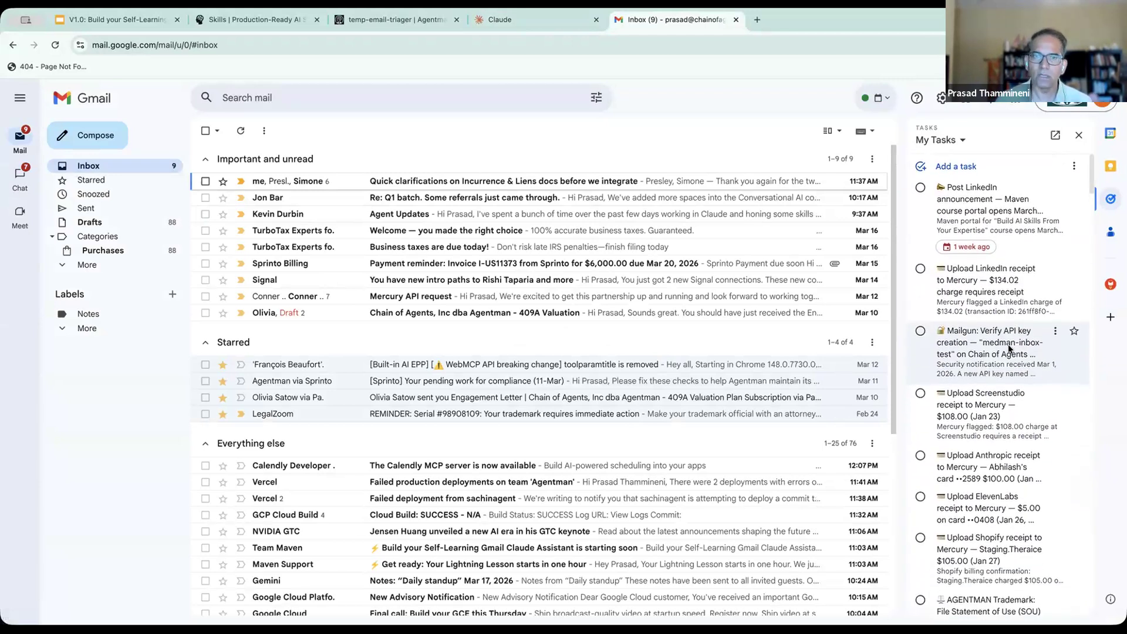
{"action": "scroll", "coordinate": [968, 328], "scroll_direction": "down", "scroll_amount": 1}
{"action": "scroll", "coordinate": [967, 329], "scroll_direction": "down", "scroll_amount": 8}
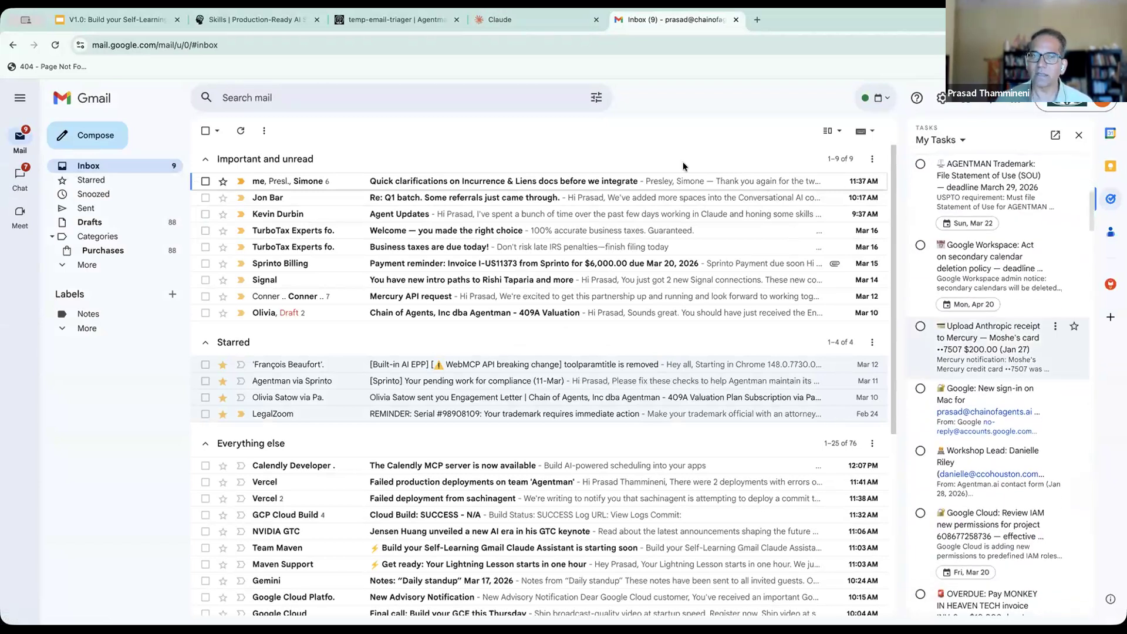
- Return to the new Claude chat and complete the prompt so that it reads "triage my work email"
{"action": "left_click", "coordinate": [505, 23]}
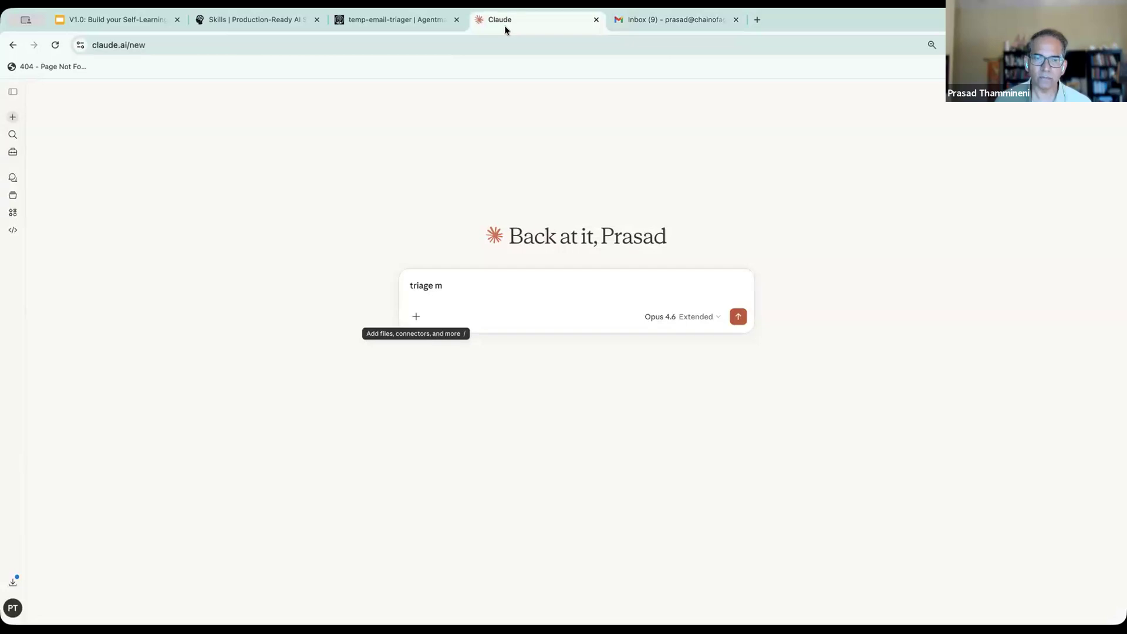
{"action": "type", "text": "y work email"}
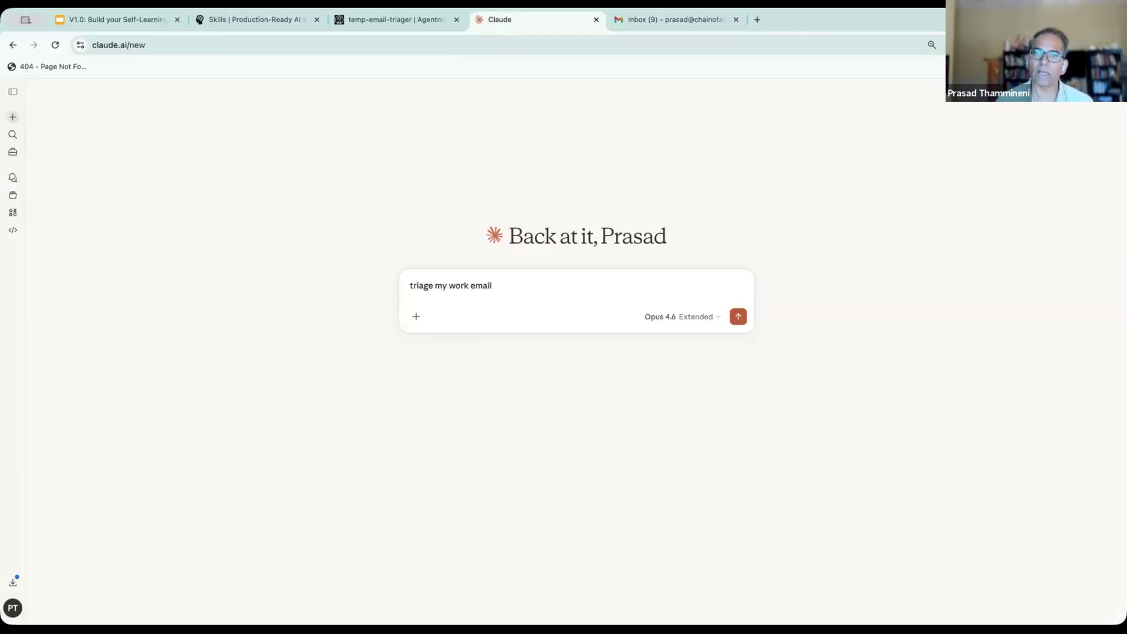
- Look at the connectors available to the chat and the tool permissions of the custom personal email connector on the connector management page
{"action": "left_click", "coordinate": [416, 317]}
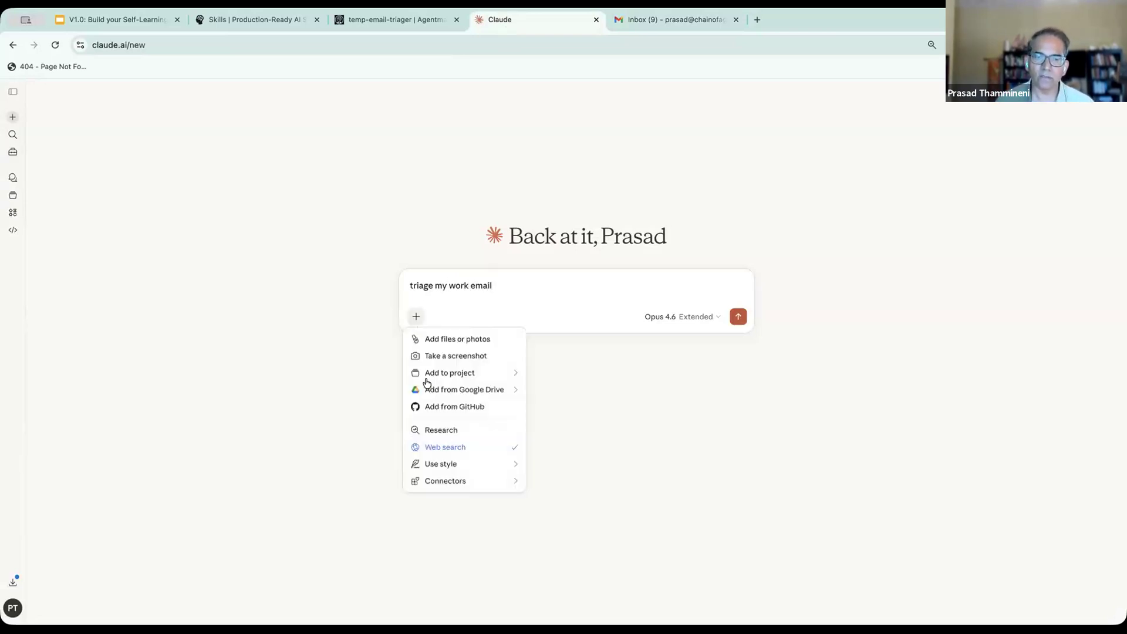
{"action": "mouse_move", "coordinate": [459, 484]}
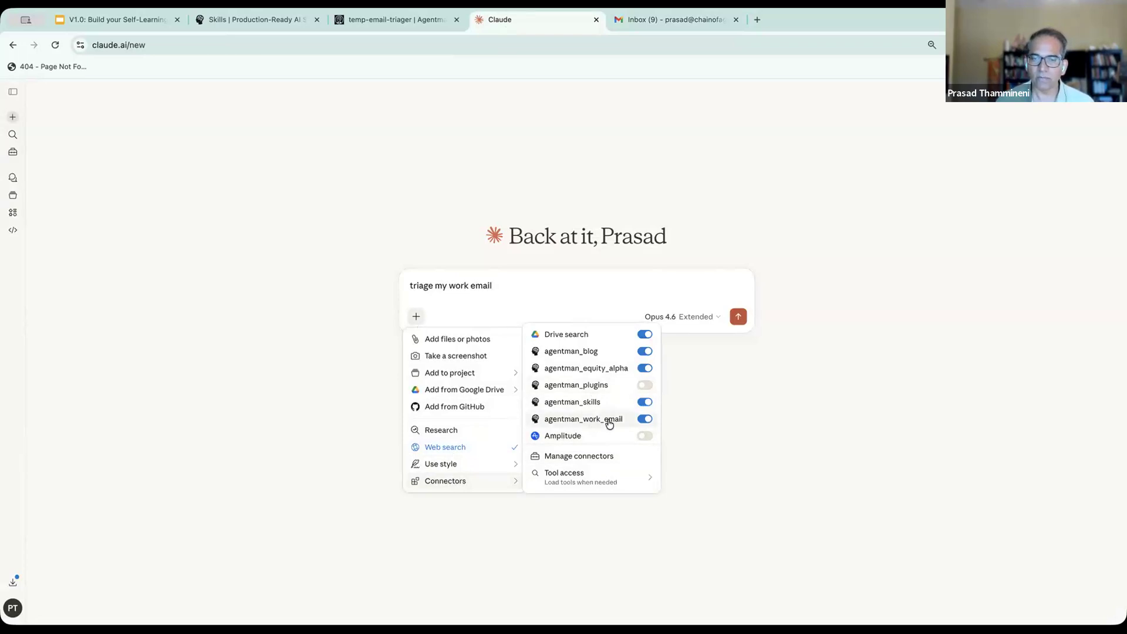
{"action": "left_click", "coordinate": [610, 459]}
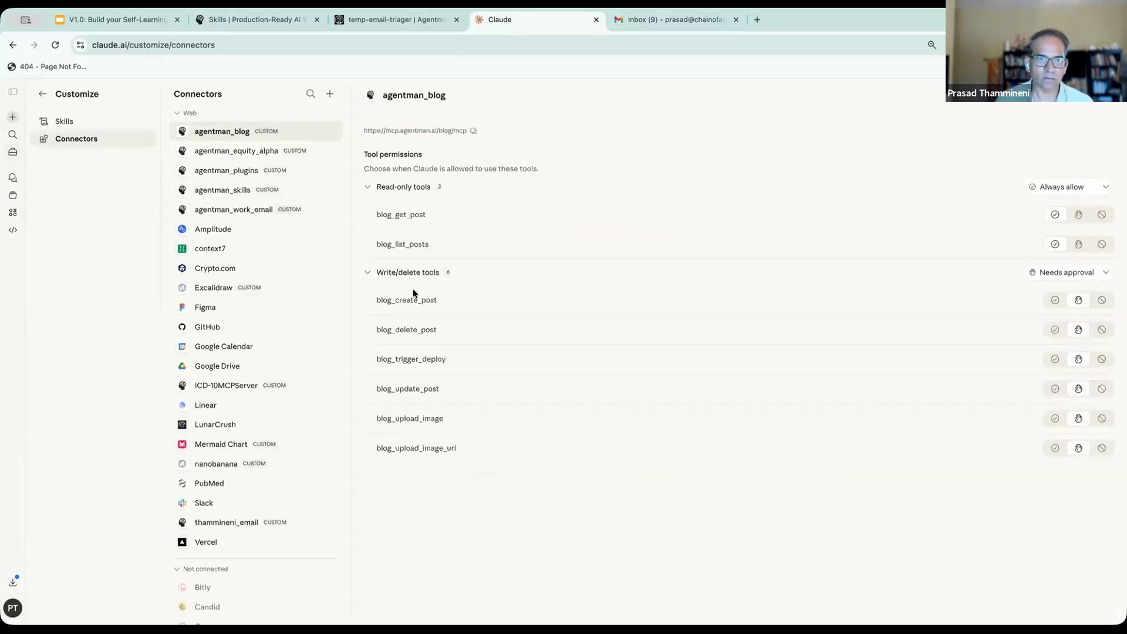
{"action": "left_click", "coordinate": [232, 523]}
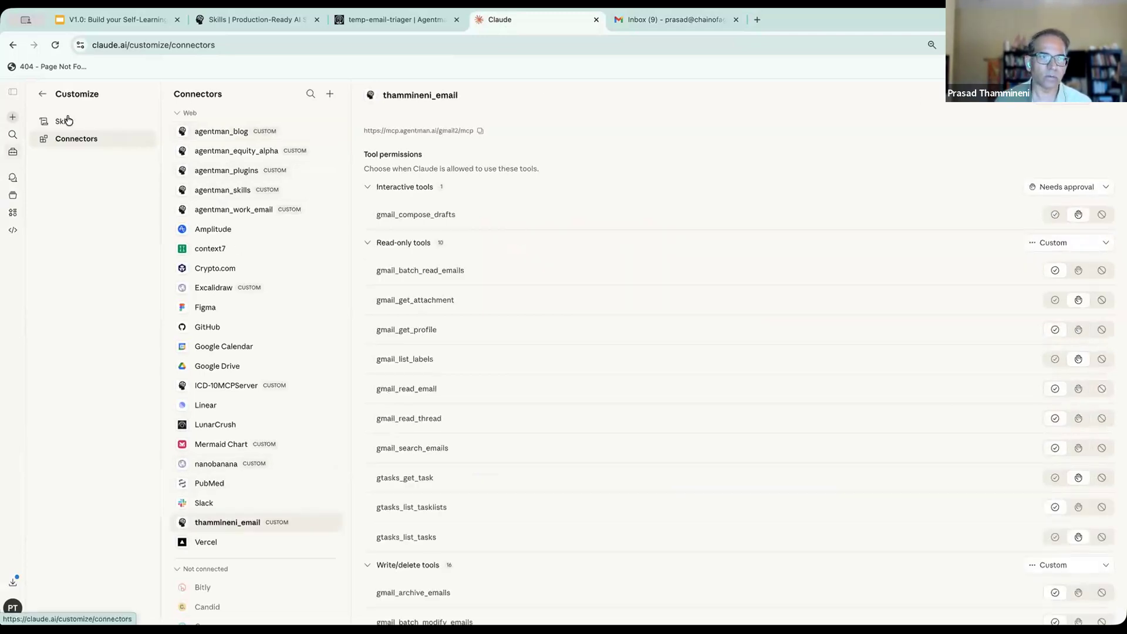
{"action": "left_click", "coordinate": [43, 93]}
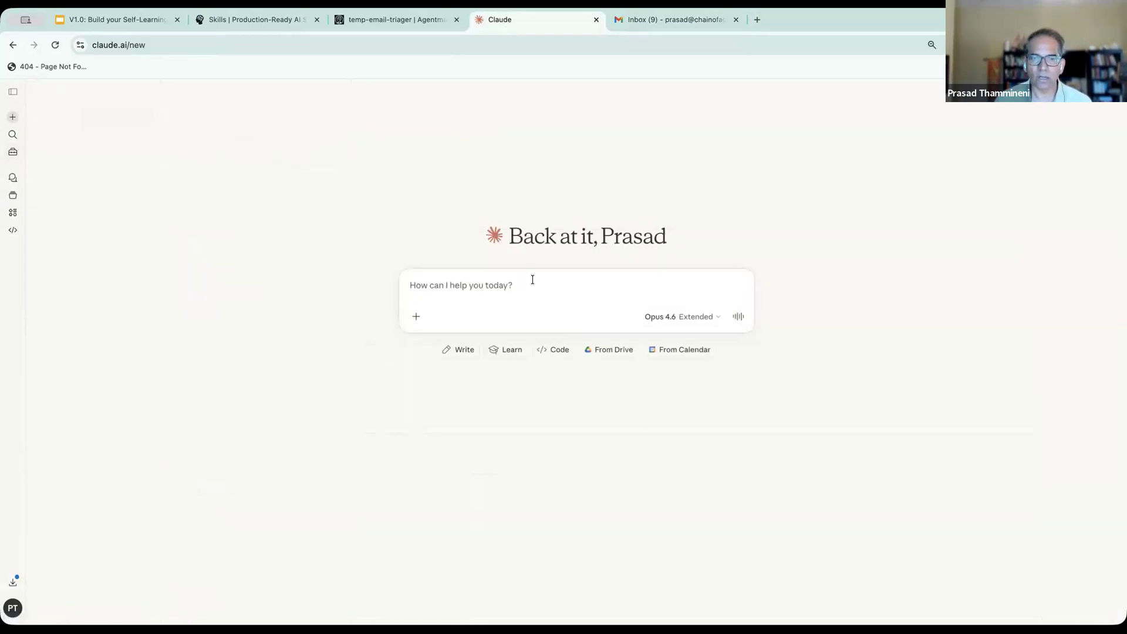
- Enter the prompt "triage my work email", check the enabled connectors and the tool access options, and send the prompt
{"action": "type", "text": "triage my work email"}
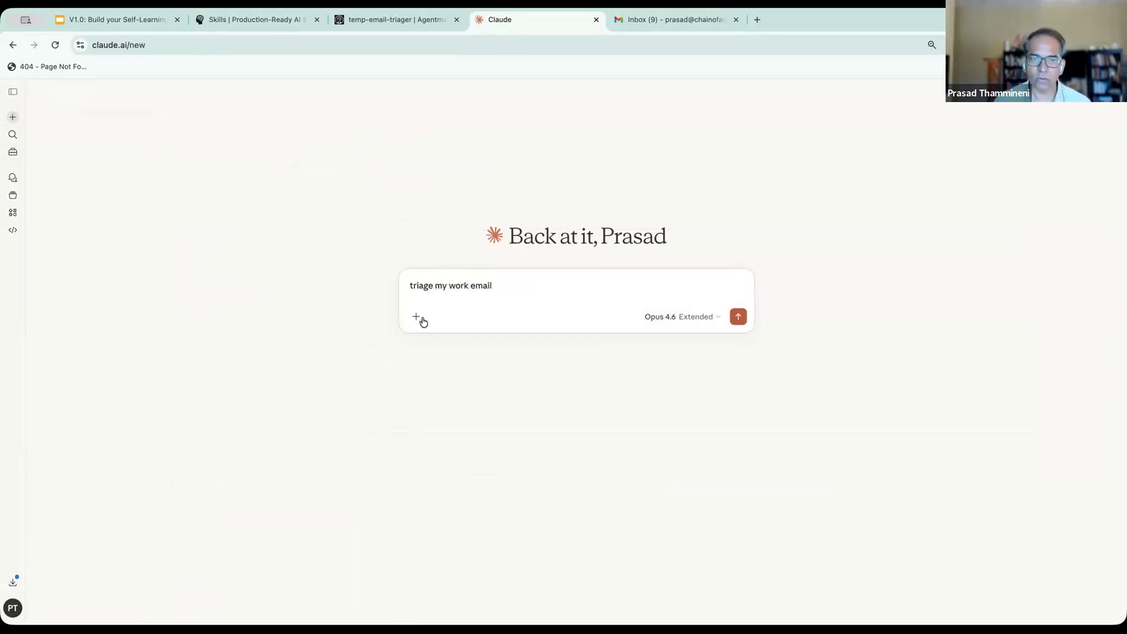
{"action": "left_click", "coordinate": [421, 320]}
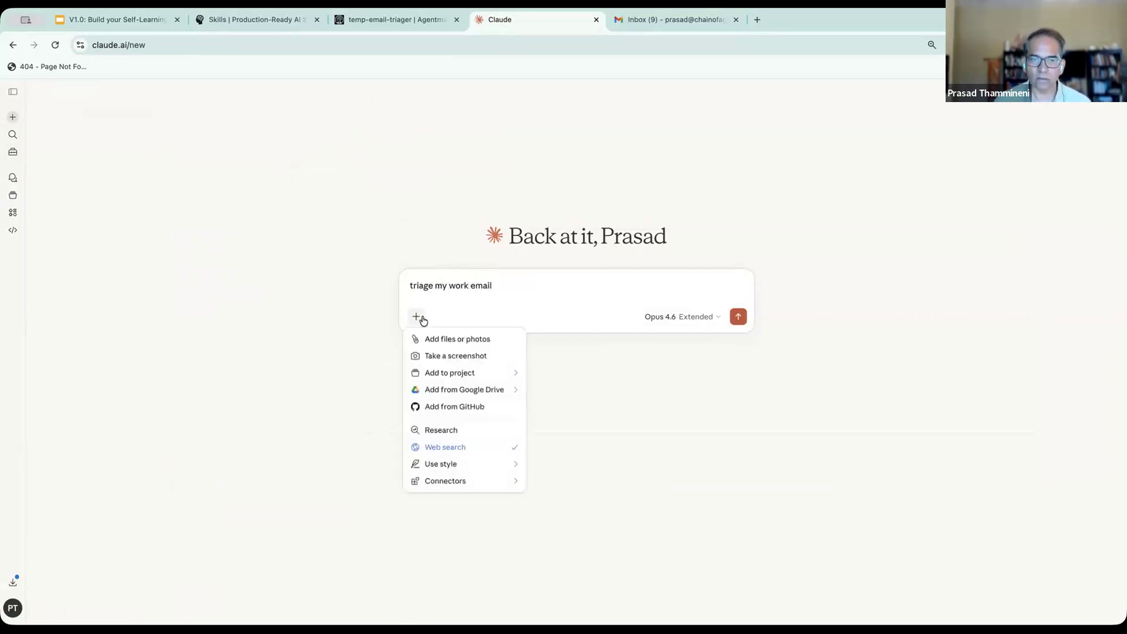
{"action": "mouse_move", "coordinate": [492, 485]}
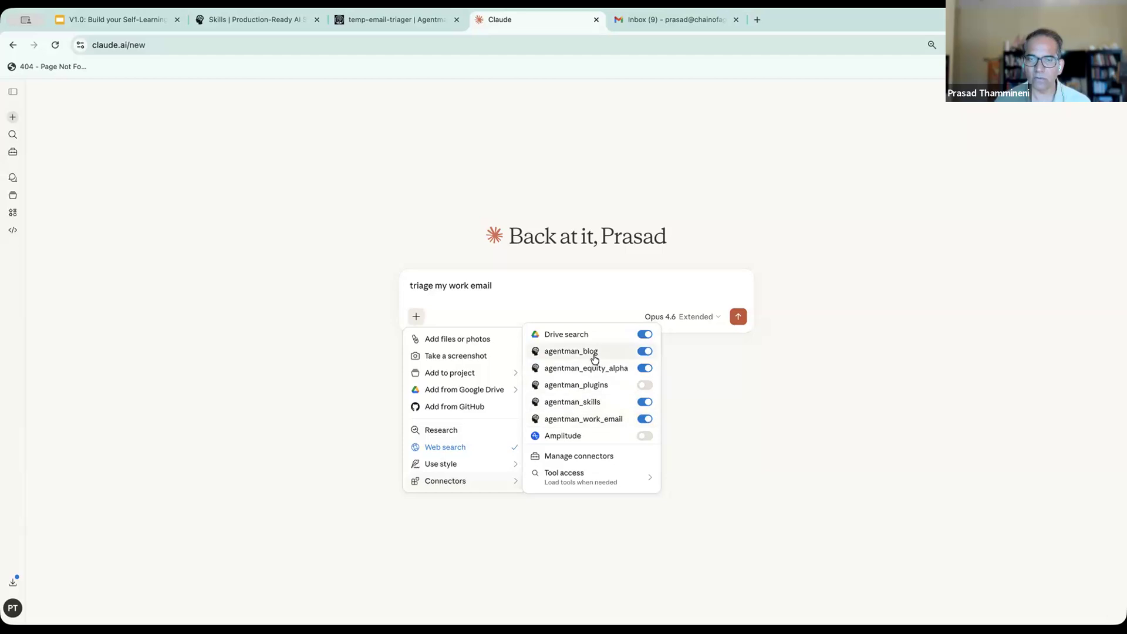
{"action": "mouse_move", "coordinate": [581, 470]}
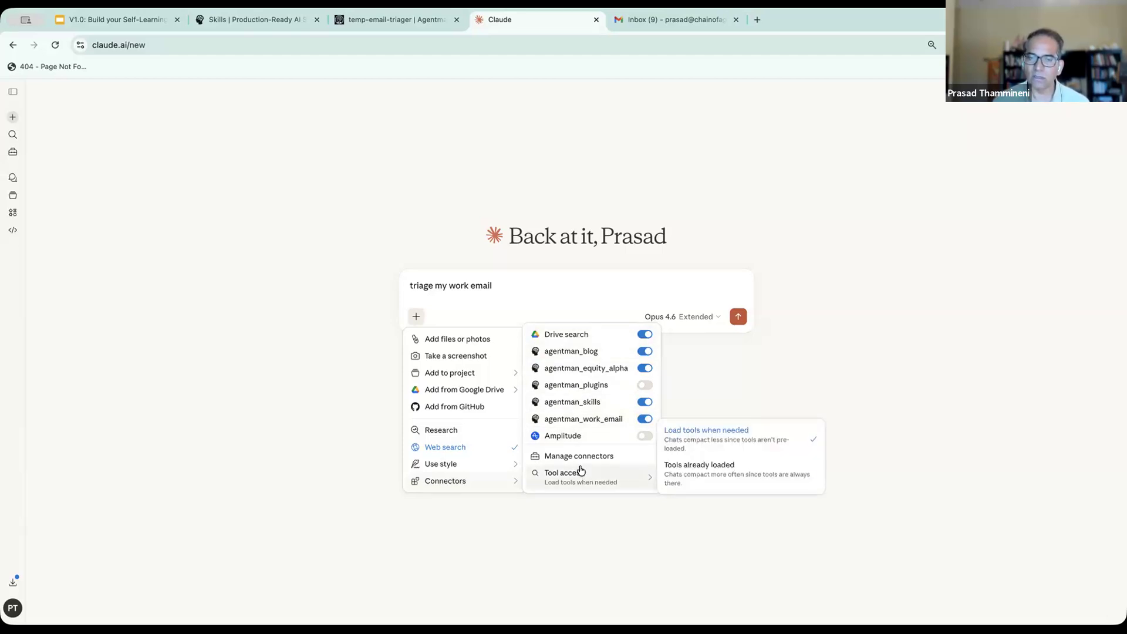
{"action": "left_click", "coordinate": [508, 281]}
{"action": "key", "text": "Return"}
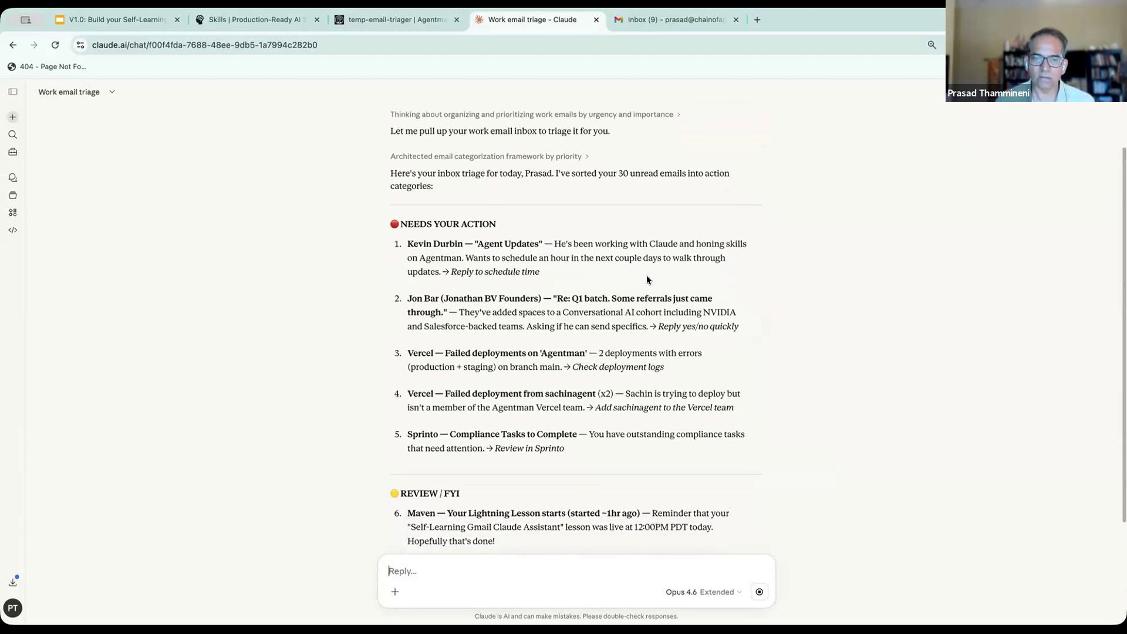
- Switch to the Gmail inbox and look through the messages under Everything else
{"action": "left_click", "coordinate": [688, 23]}
{"action": "scroll", "coordinate": [460, 395], "scroll_direction": "down", "scroll_amount": 2}
{"action": "scroll", "coordinate": [461, 394], "scroll_direction": "down", "scroll_amount": 4}
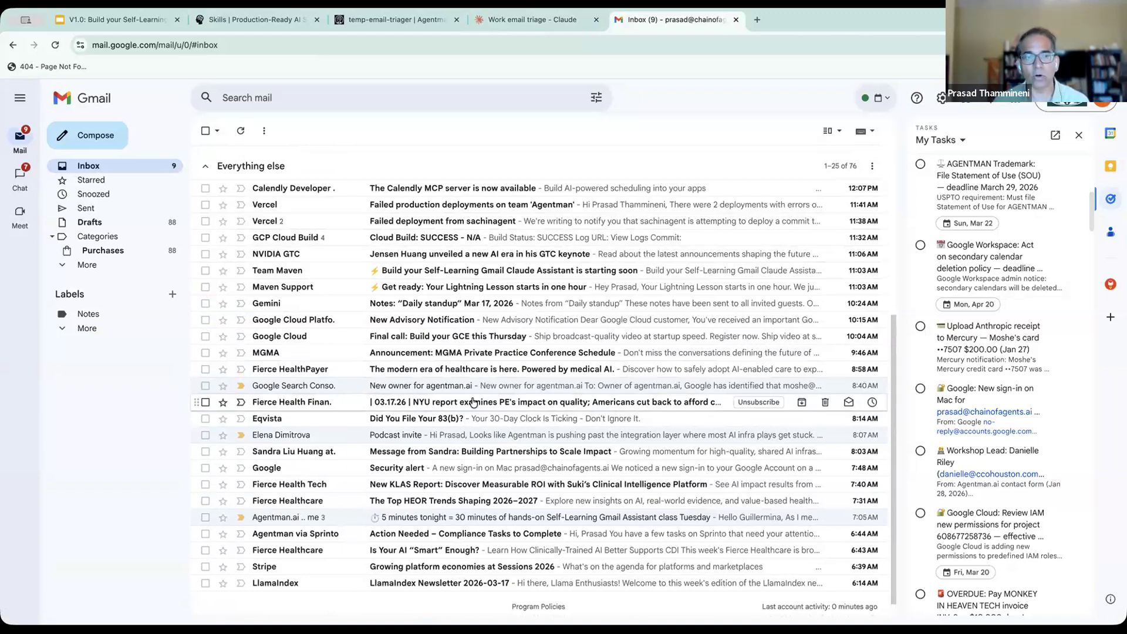
{"action": "scroll", "coordinate": [473, 402], "scroll_direction": "up", "scroll_amount": 2}
{"action": "scroll", "coordinate": [516, 282], "scroll_direction": "down", "scroll_amount": 2}
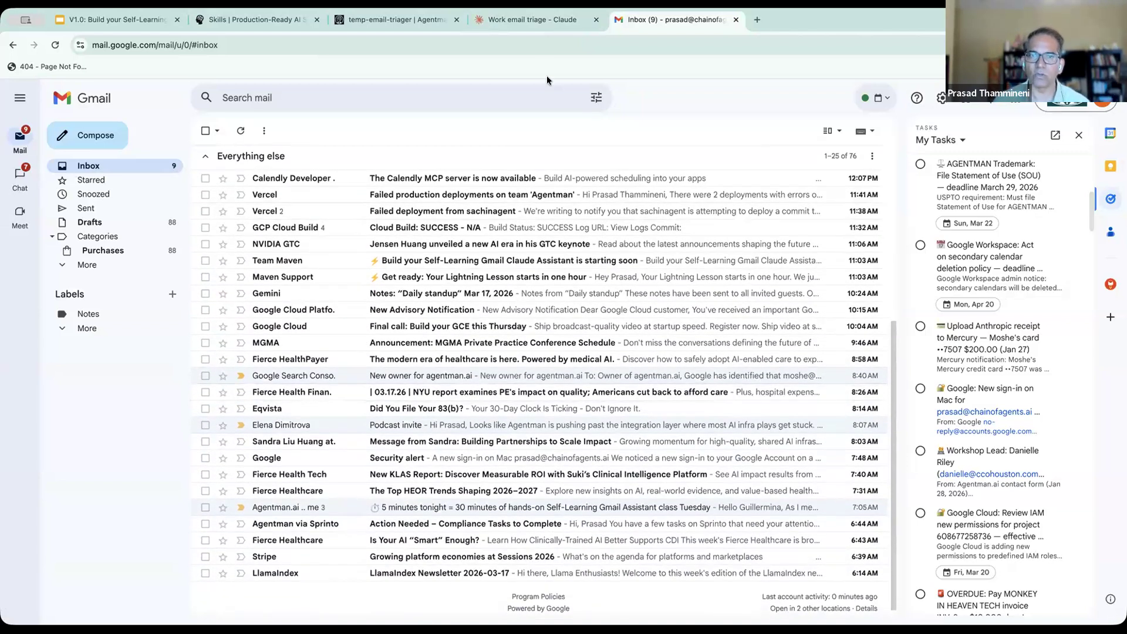
- Return to the Work email triage chat and read Claude's triage from the action items down to the low-priority emails
{"action": "left_click", "coordinate": [516, 23]}
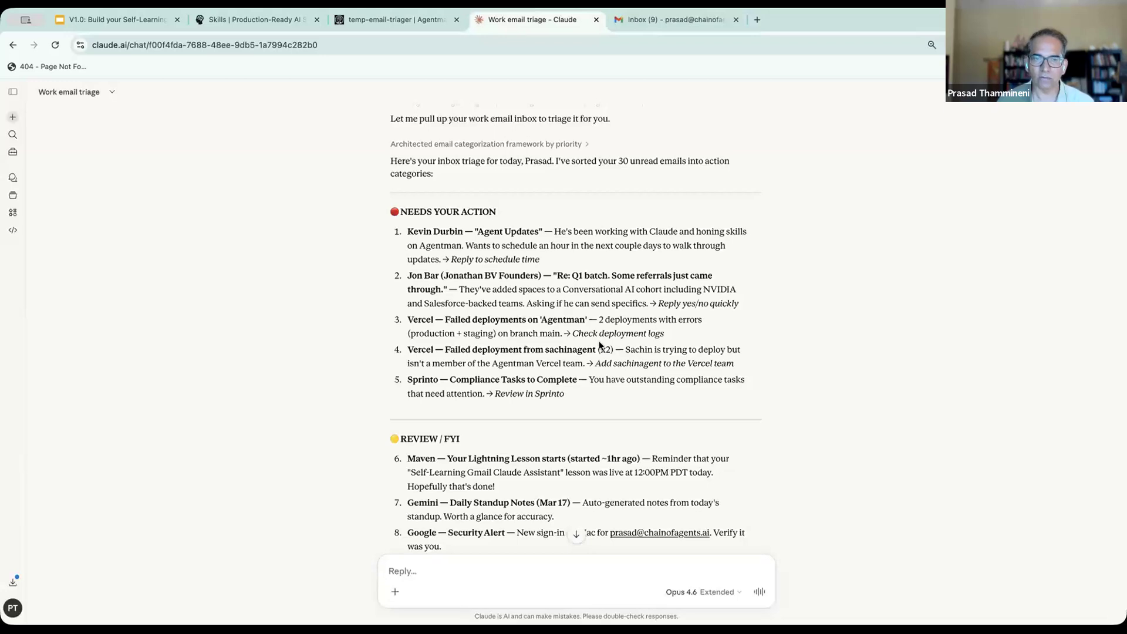
{"action": "scroll", "coordinate": [599, 345], "scroll_direction": "down", "scroll_amount": 4}
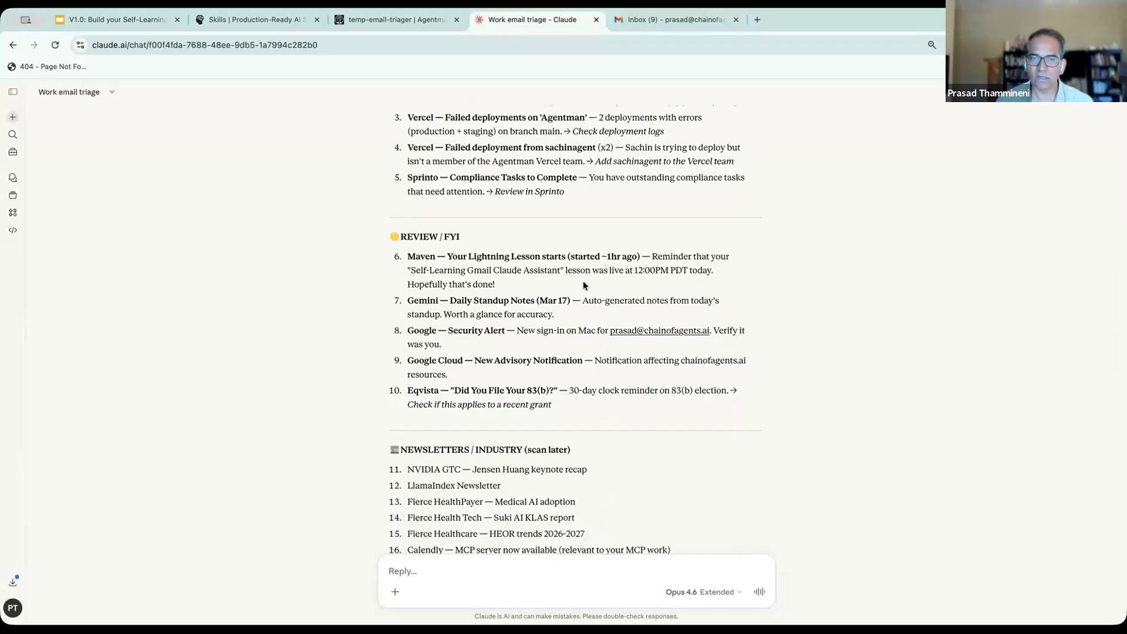
{"action": "left_click_drag", "start_coordinate": [568, 257], "coordinate": [599, 262]}
{"action": "scroll", "coordinate": [598, 262], "scroll_direction": "down", "scroll_amount": 4}
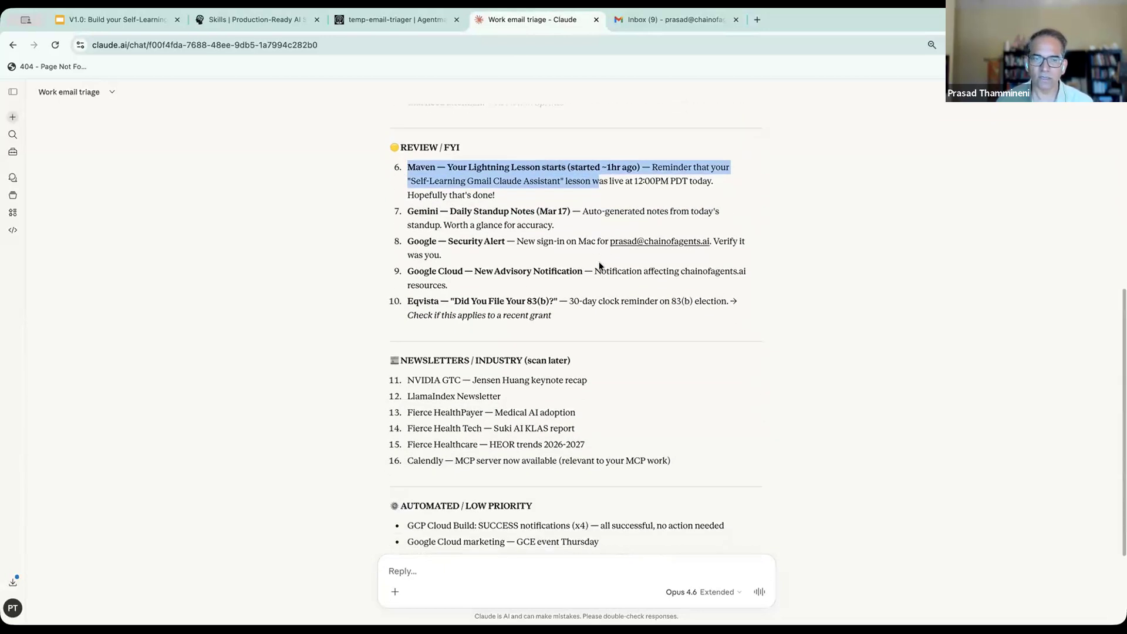
{"action": "left_click_drag", "start_coordinate": [395, 301], "coordinate": [604, 355]}
{"action": "scroll", "coordinate": [604, 354], "scroll_direction": "down", "scroll_amount": 1}
{"action": "scroll", "coordinate": [604, 355], "scroll_direction": "down", "scroll_amount": 1}
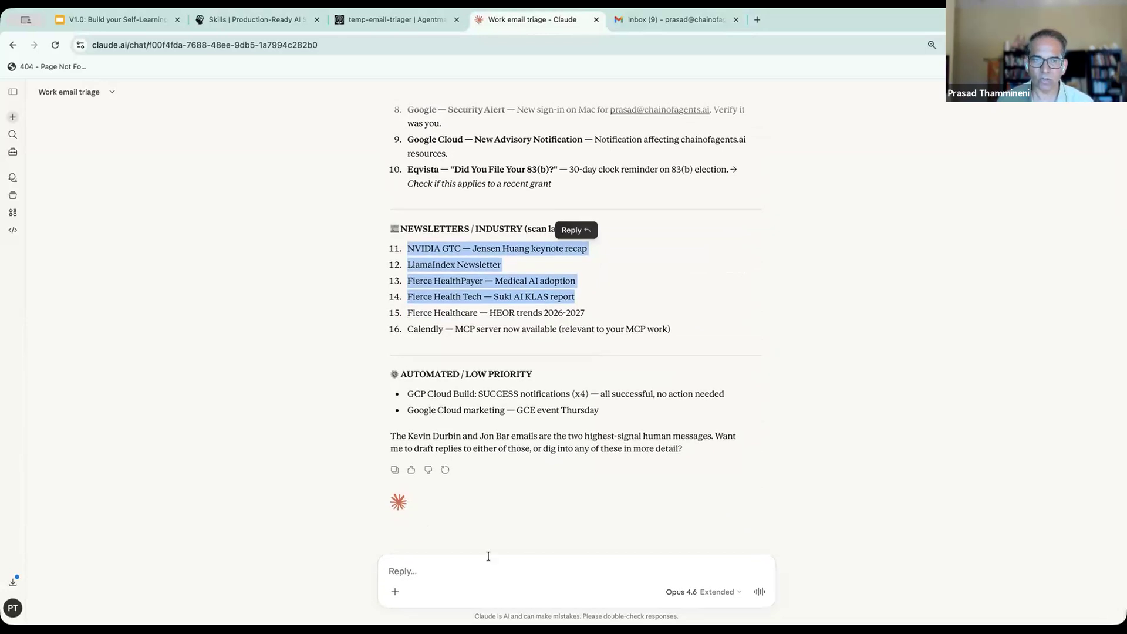
{"action": "left_click", "coordinate": [456, 596]}
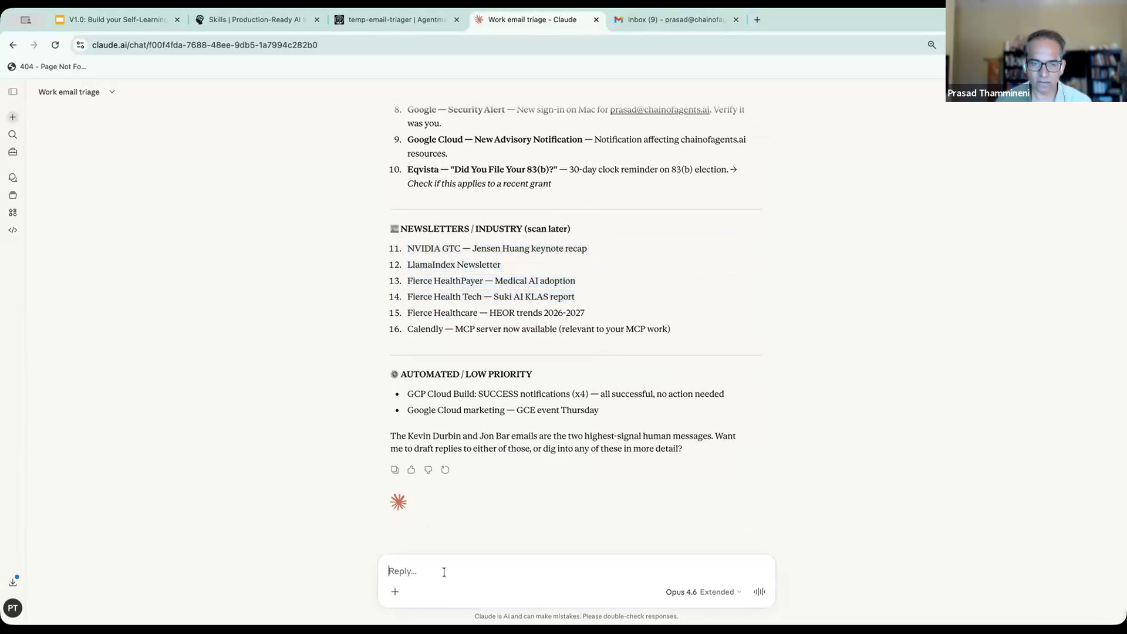
{"action": "type", "text": "arc"}
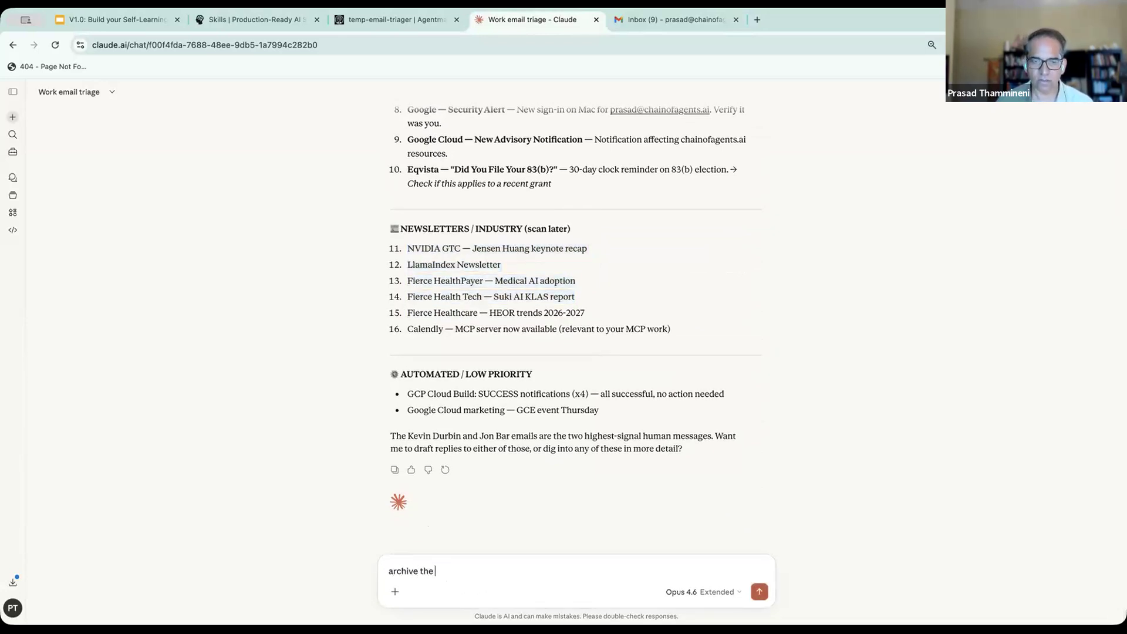
{"action": "type", "text": "hive the"}
{"action": "key", "text": "super+BackSpace"}
{"action": "type", "text": "arc"}
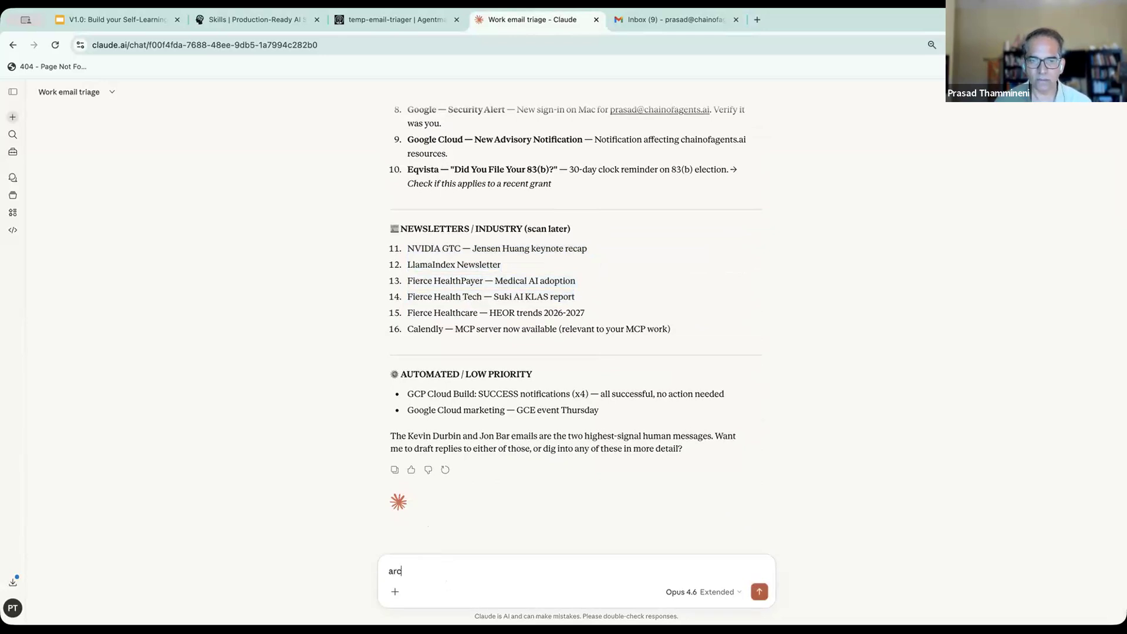
- Examine which tools Claude used for the triage in the details above its reply, and collapse the details again
{"action": "scroll", "coordinate": [490, 456], "scroll_direction": "up", "scroll_amount": 9}
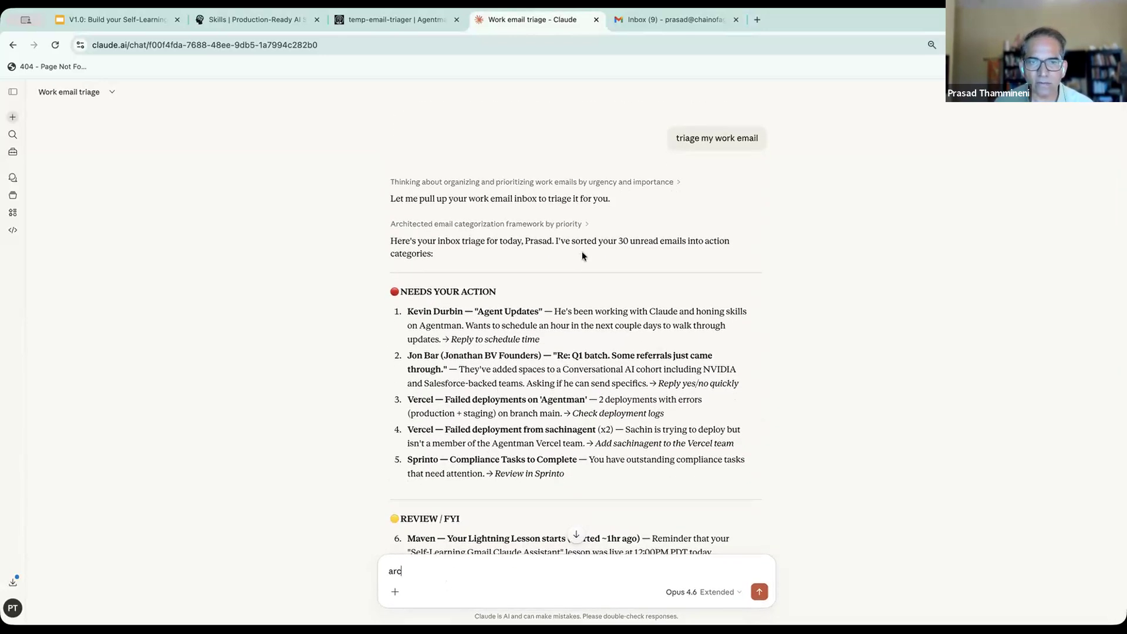
{"action": "left_click", "coordinate": [574, 226]}
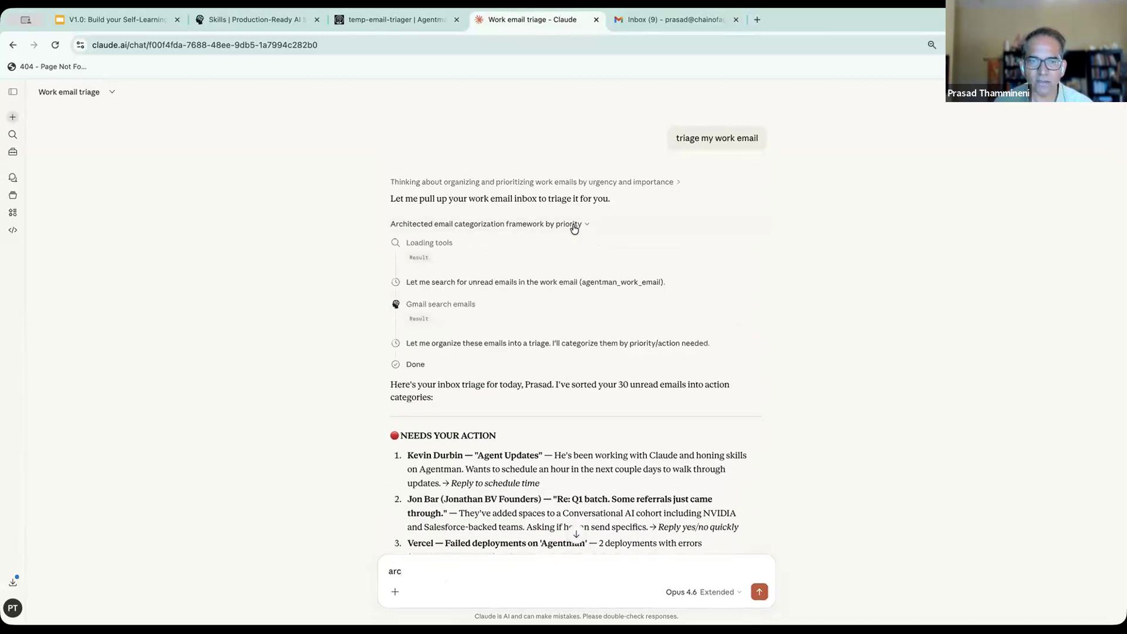
{"action": "left_click", "coordinate": [574, 226]}
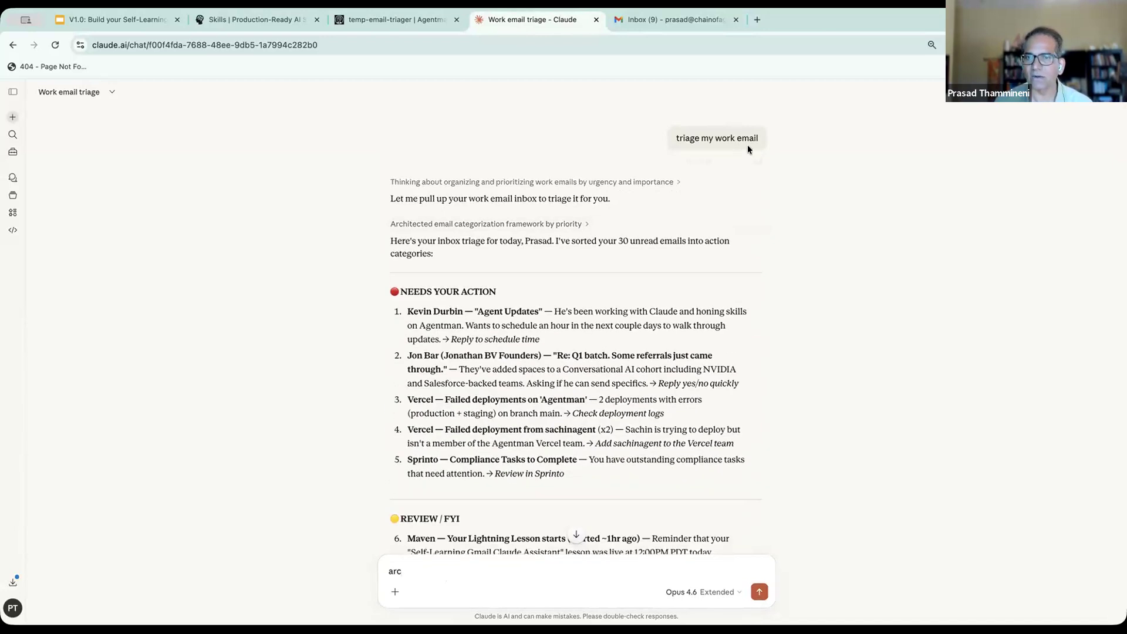
- Edit the sent prompt to triage the work email using the personal email-triager skill by name, and save it to rerun
{"action": "left_click", "coordinate": [740, 161]}
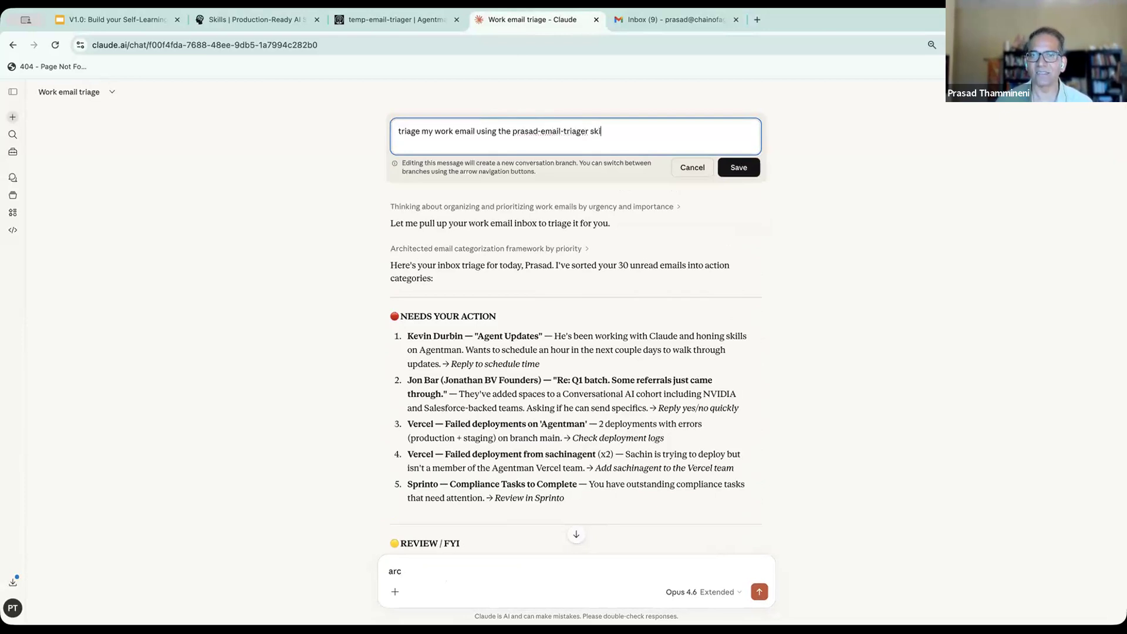
{"action": "left_click", "coordinate": [739, 168]}
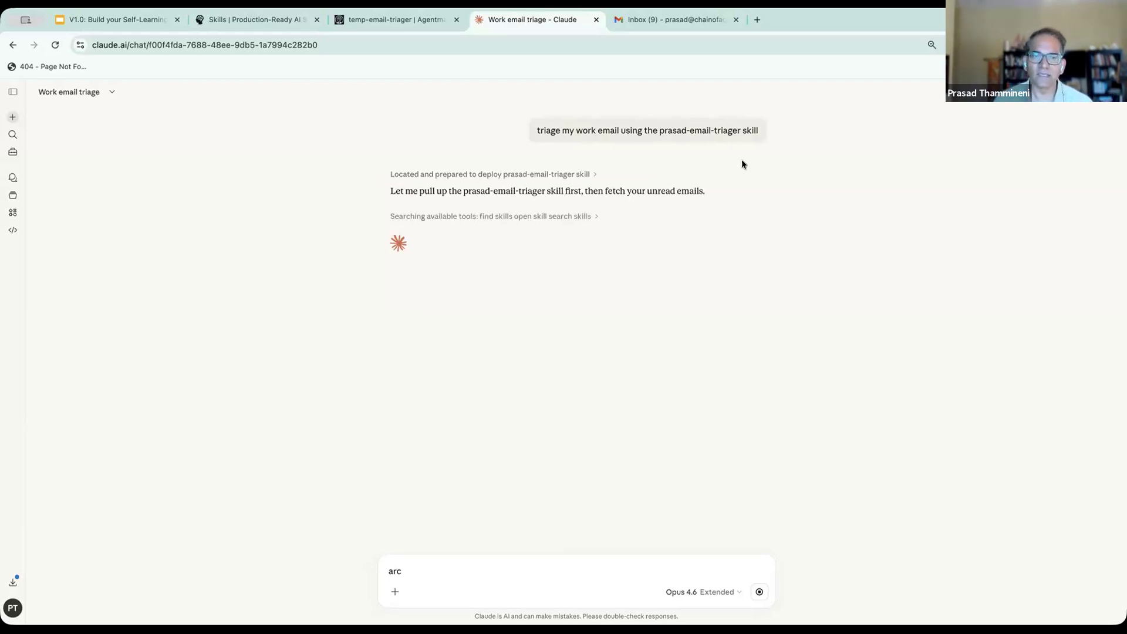
- Examine how Claude locates and opens the email triage skill in its expanded reasoning and tool steps, and collapse the tool steps
{"action": "left_click", "coordinate": [586, 175]}
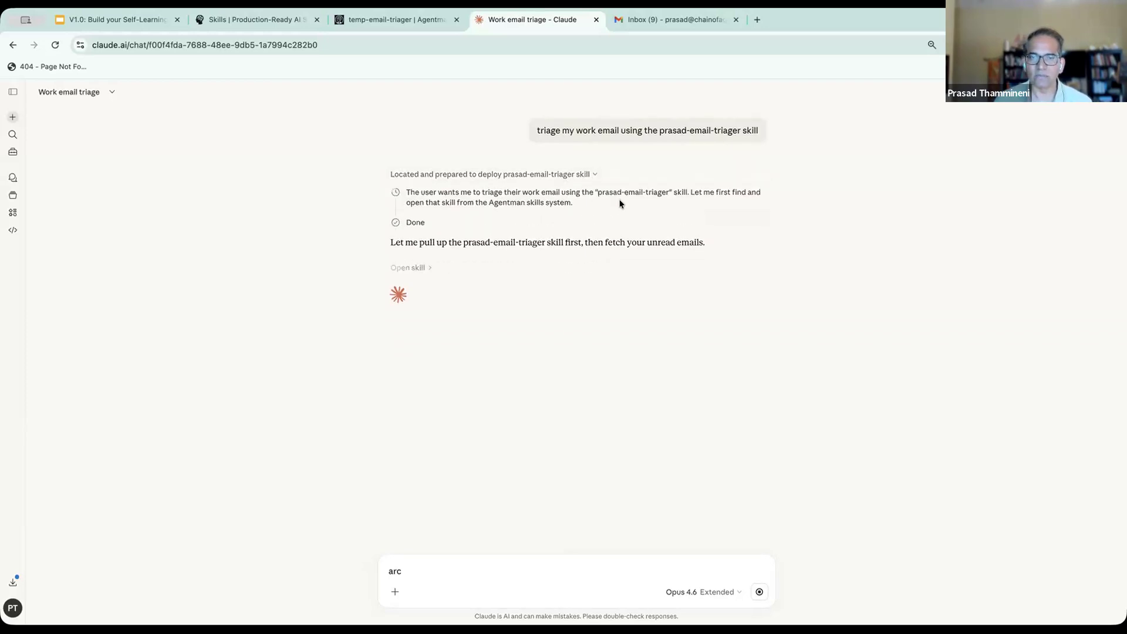
{"action": "left_click", "coordinate": [421, 268]}
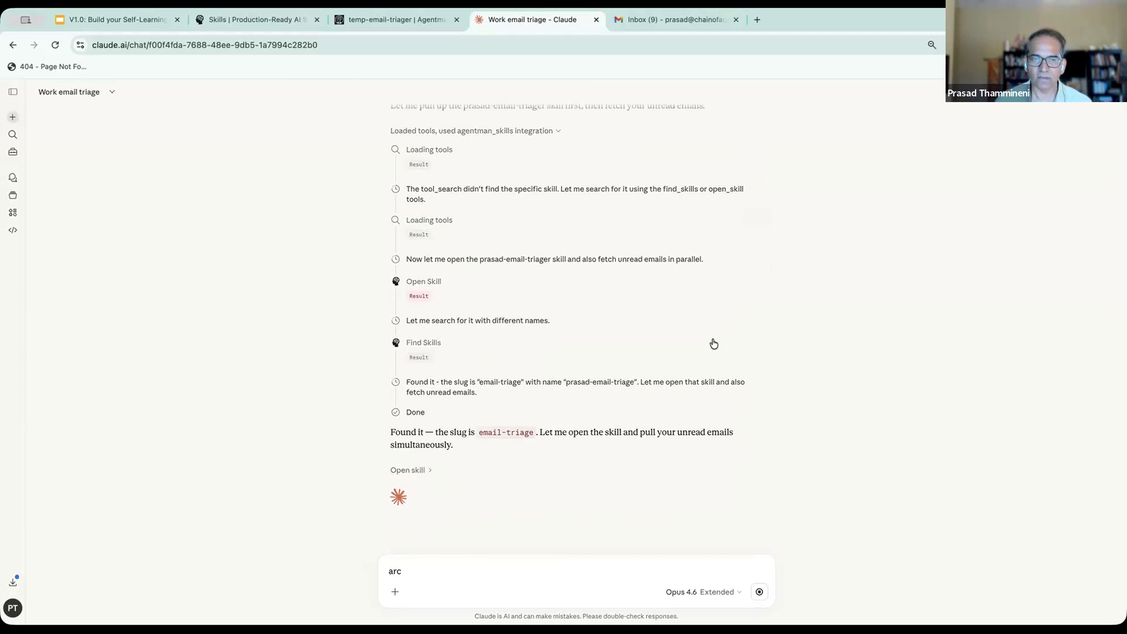
{"action": "scroll", "coordinate": [714, 344], "scroll_direction": "up", "scroll_amount": 5}
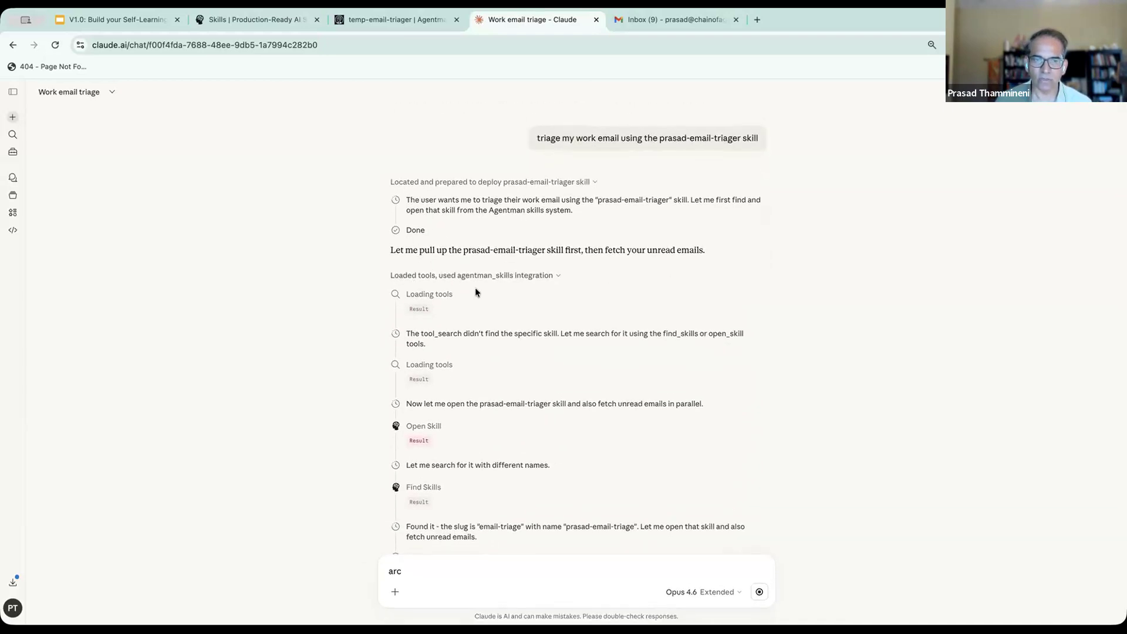
{"action": "left_click", "coordinate": [553, 276]}
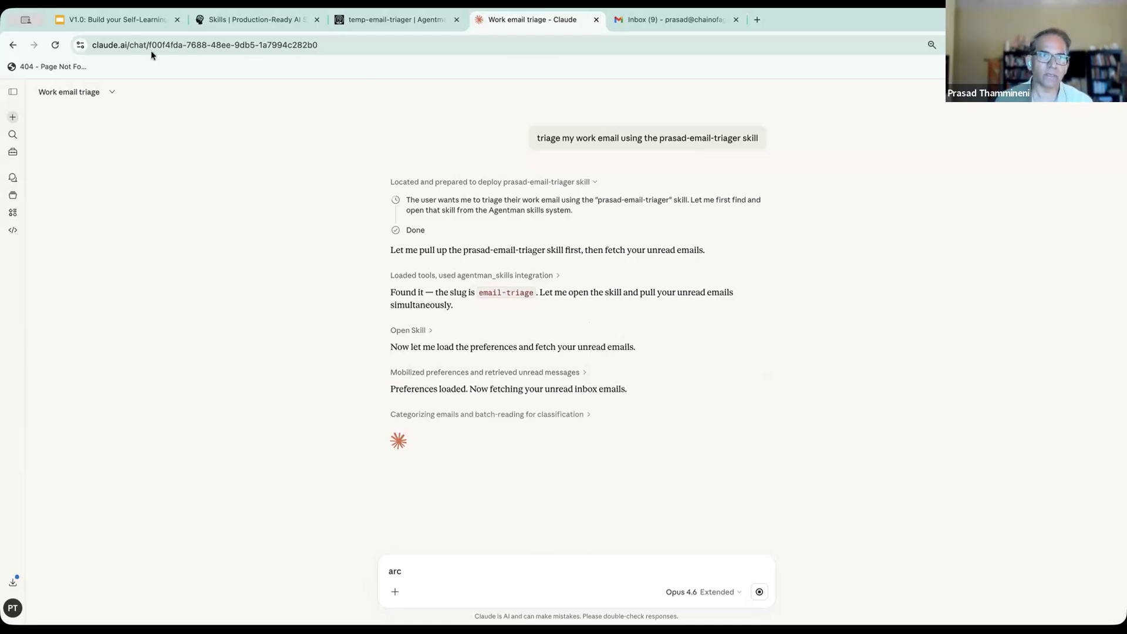
- Switch to the presentation and show slide 11, "Step 3 Run it, correct it, watch it learn"
{"action": "left_click", "coordinate": [114, 19]}
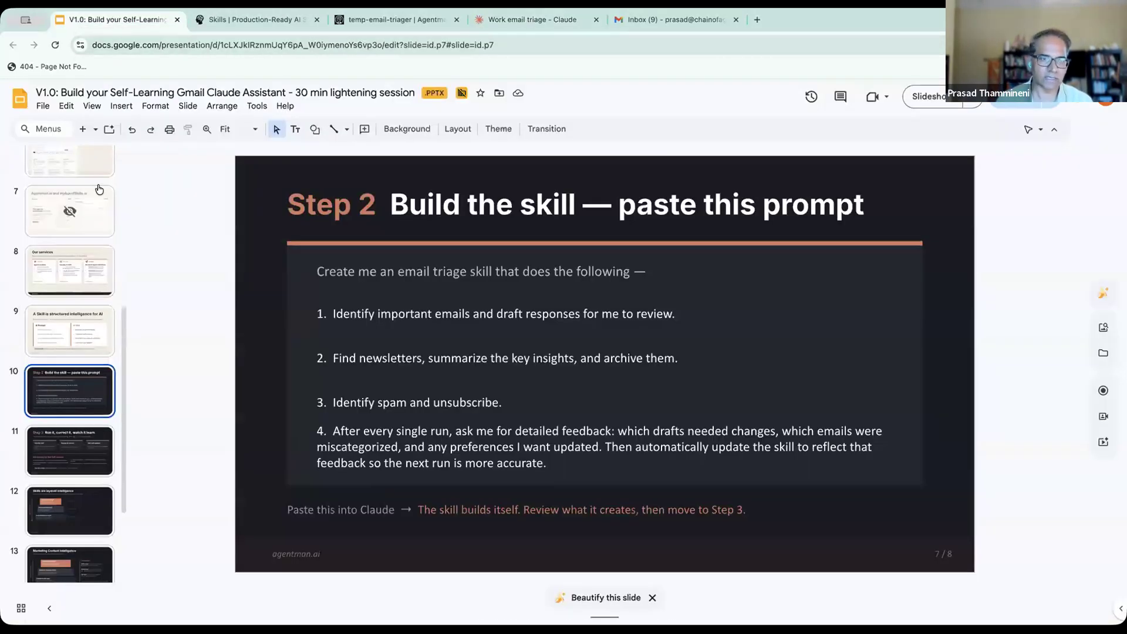
{"action": "scroll", "coordinate": [70, 375], "scroll_direction": "down", "scroll_amount": 2}
{"action": "left_click", "coordinate": [65, 395]}
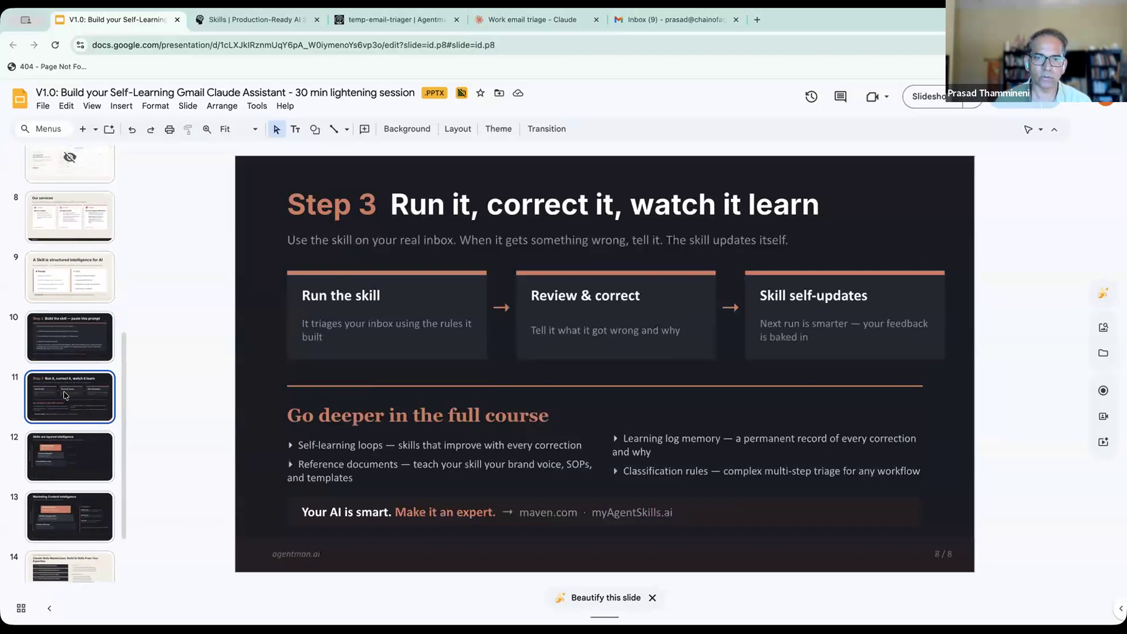